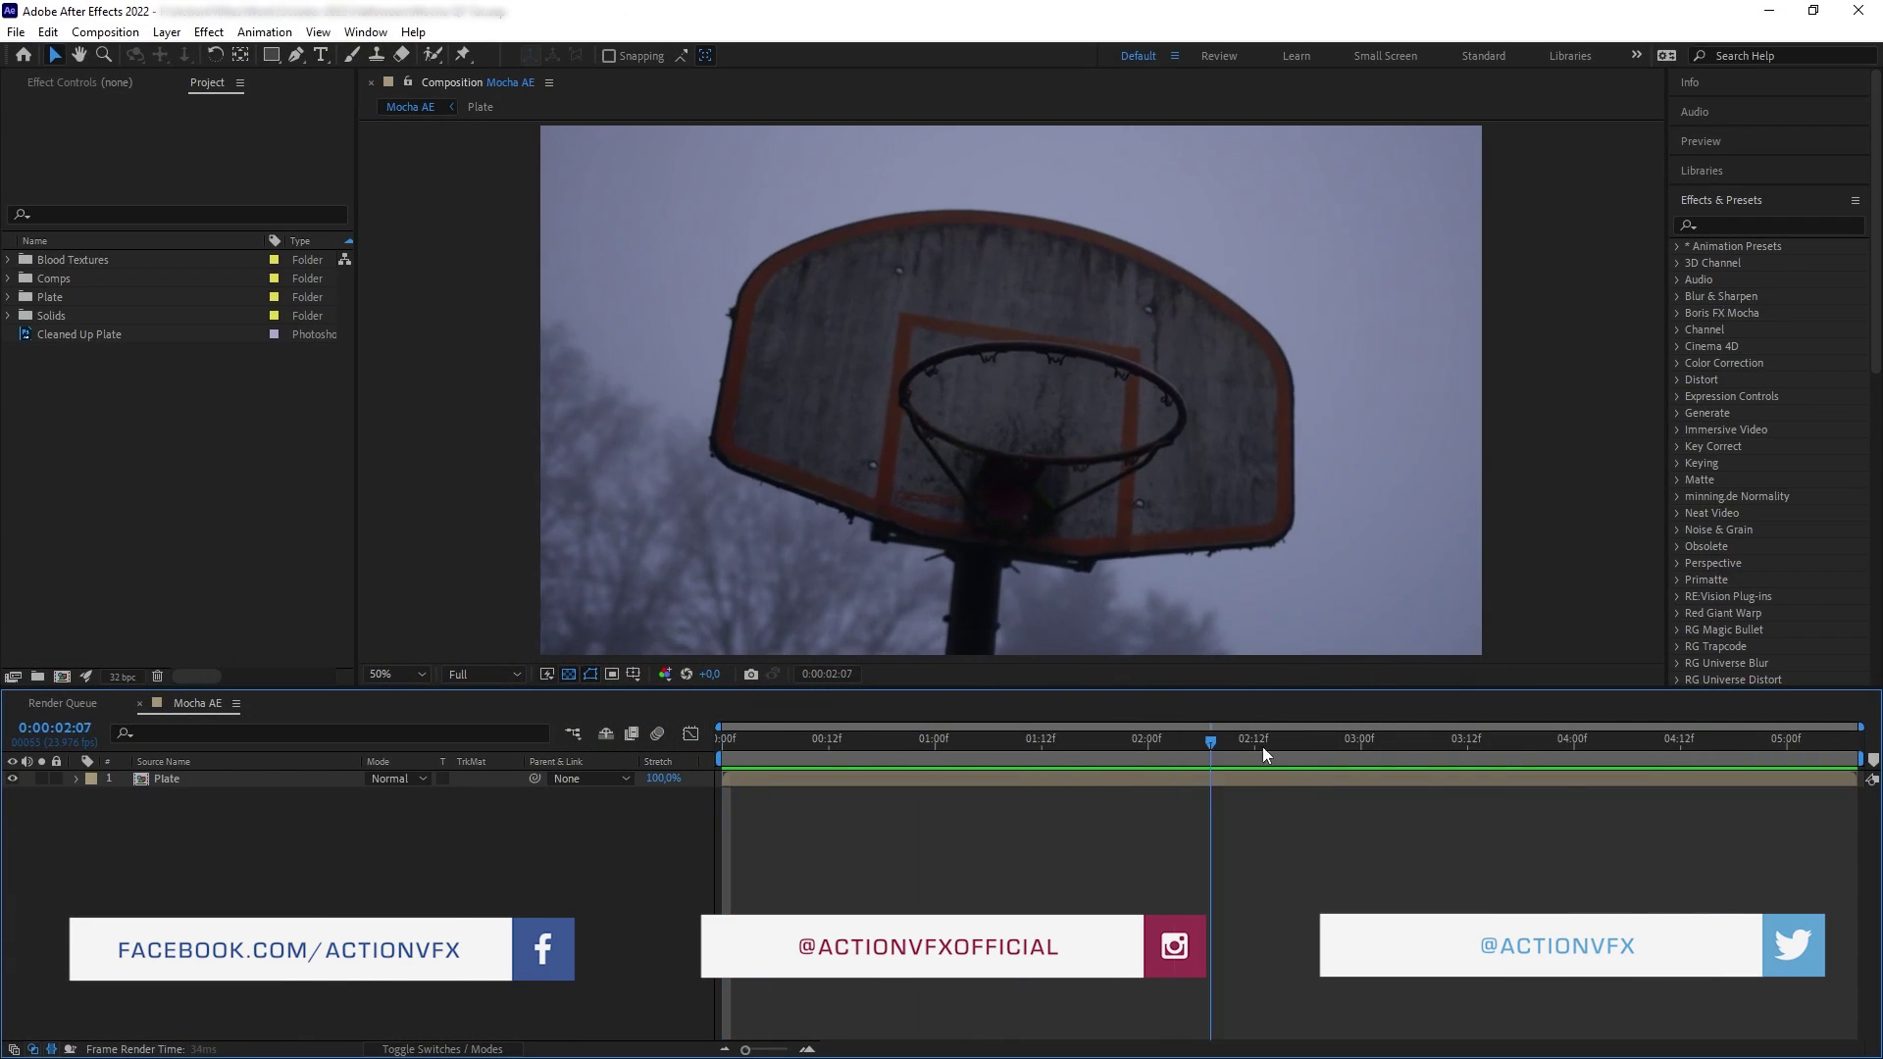
Step: Return the Mocha AE composition's playhead to the first frame of the Plate clip
left_click_drag(1263, 745, 661, 767)
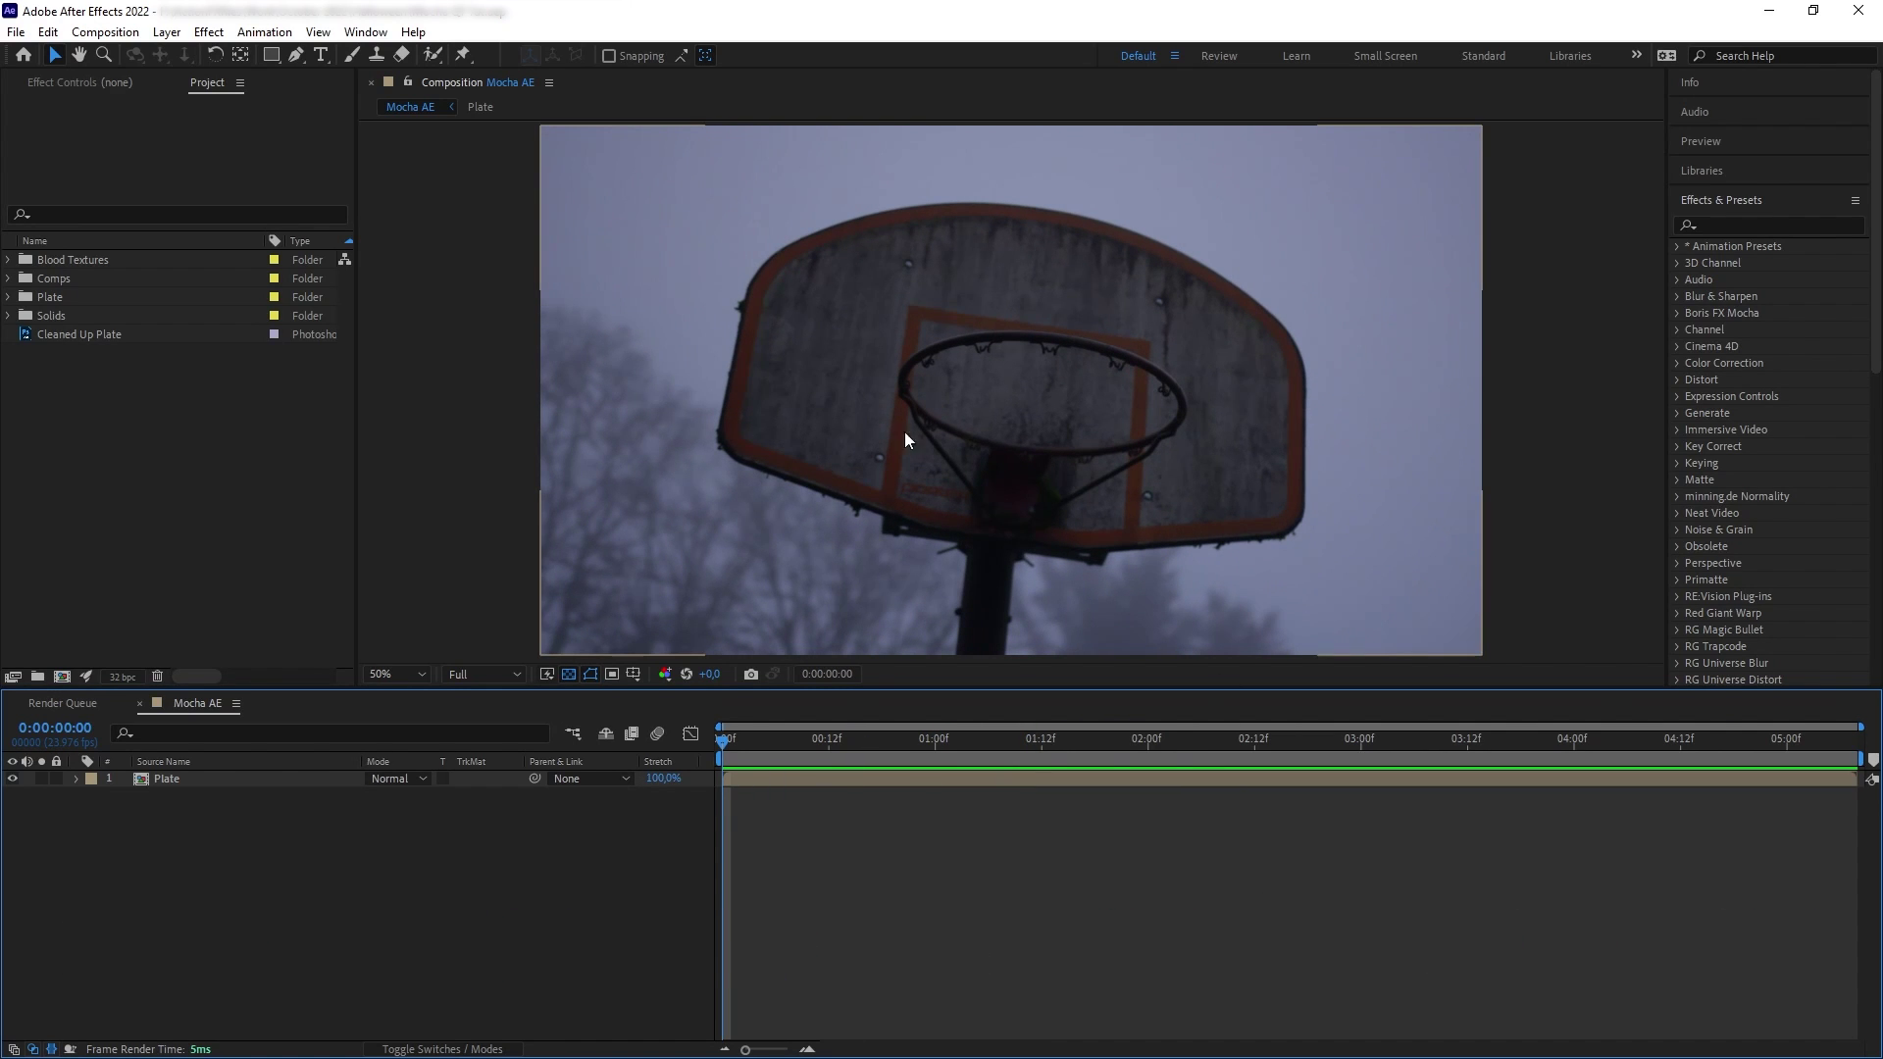
Step: Find Mocha AE by searching 'mocha', apply it to the Plate layer, and launch it
left_click(1786, 228)
type("mocha")
left_click_drag(1465, 426, 310, 778)
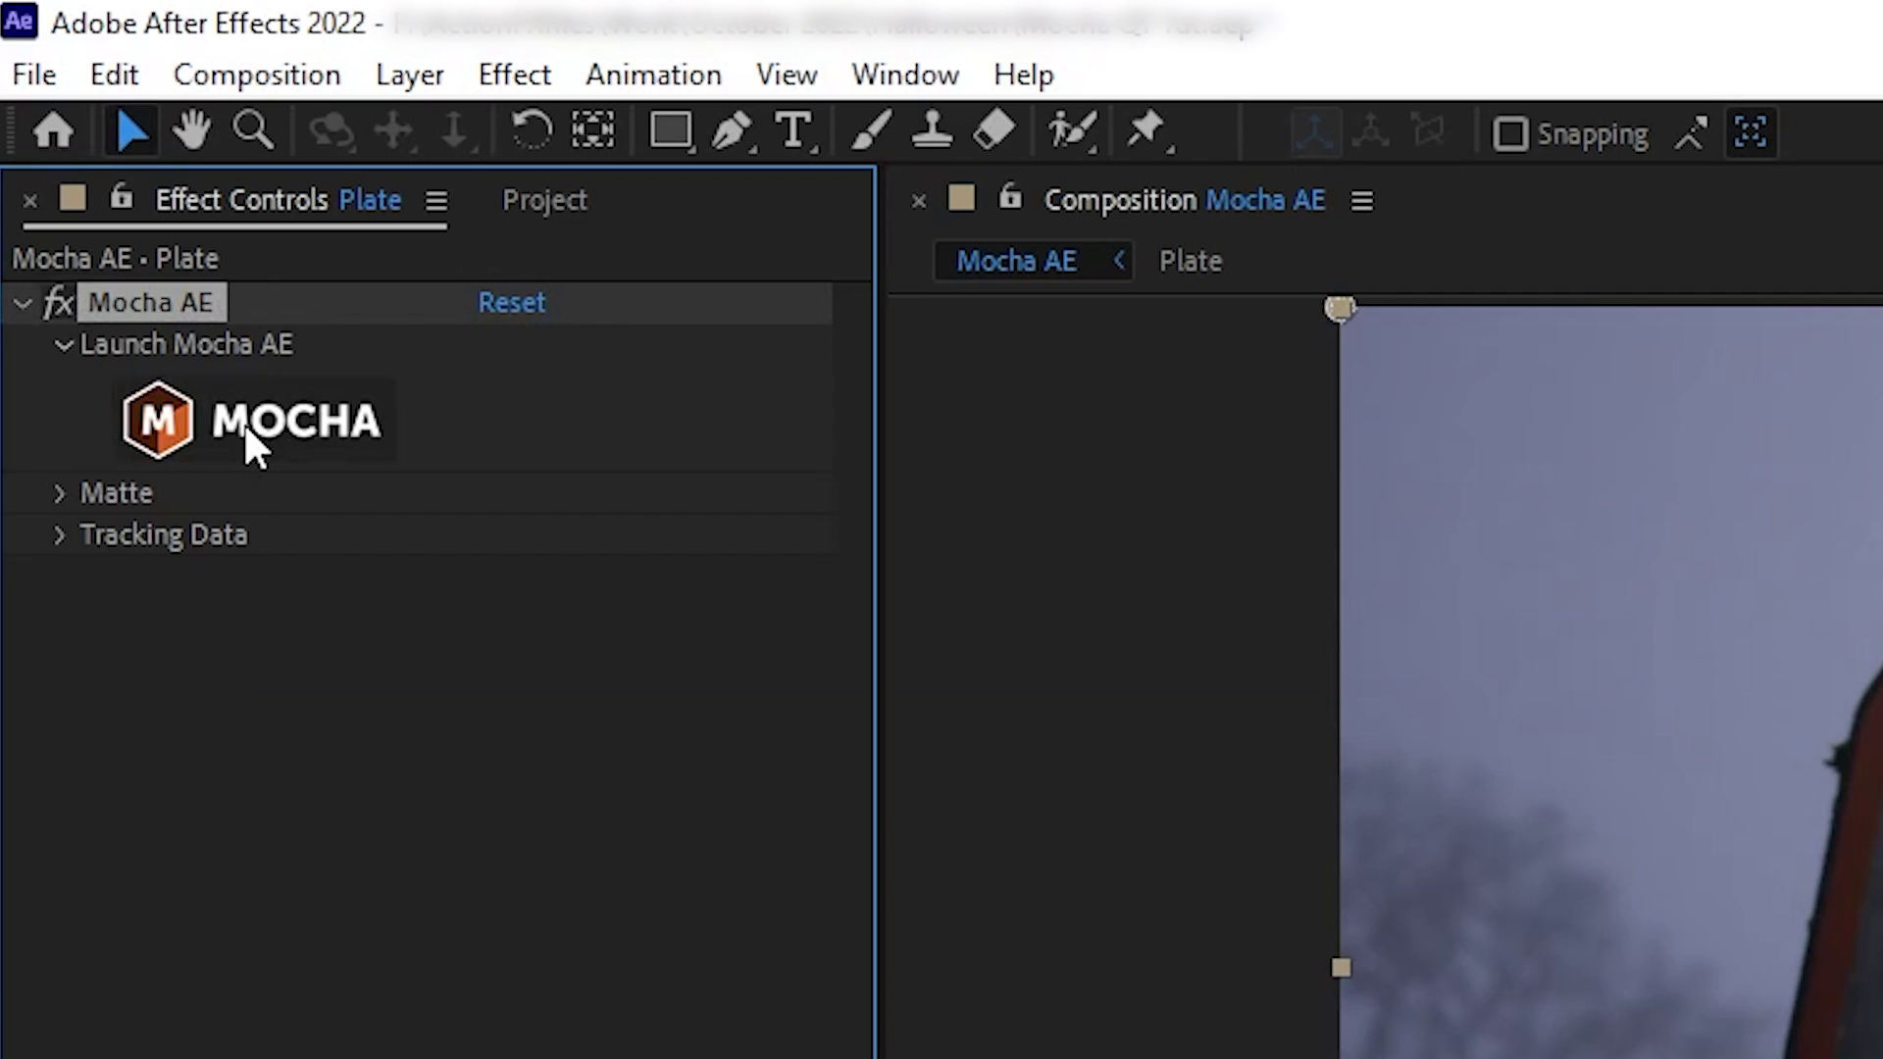
left_click(100, 171)
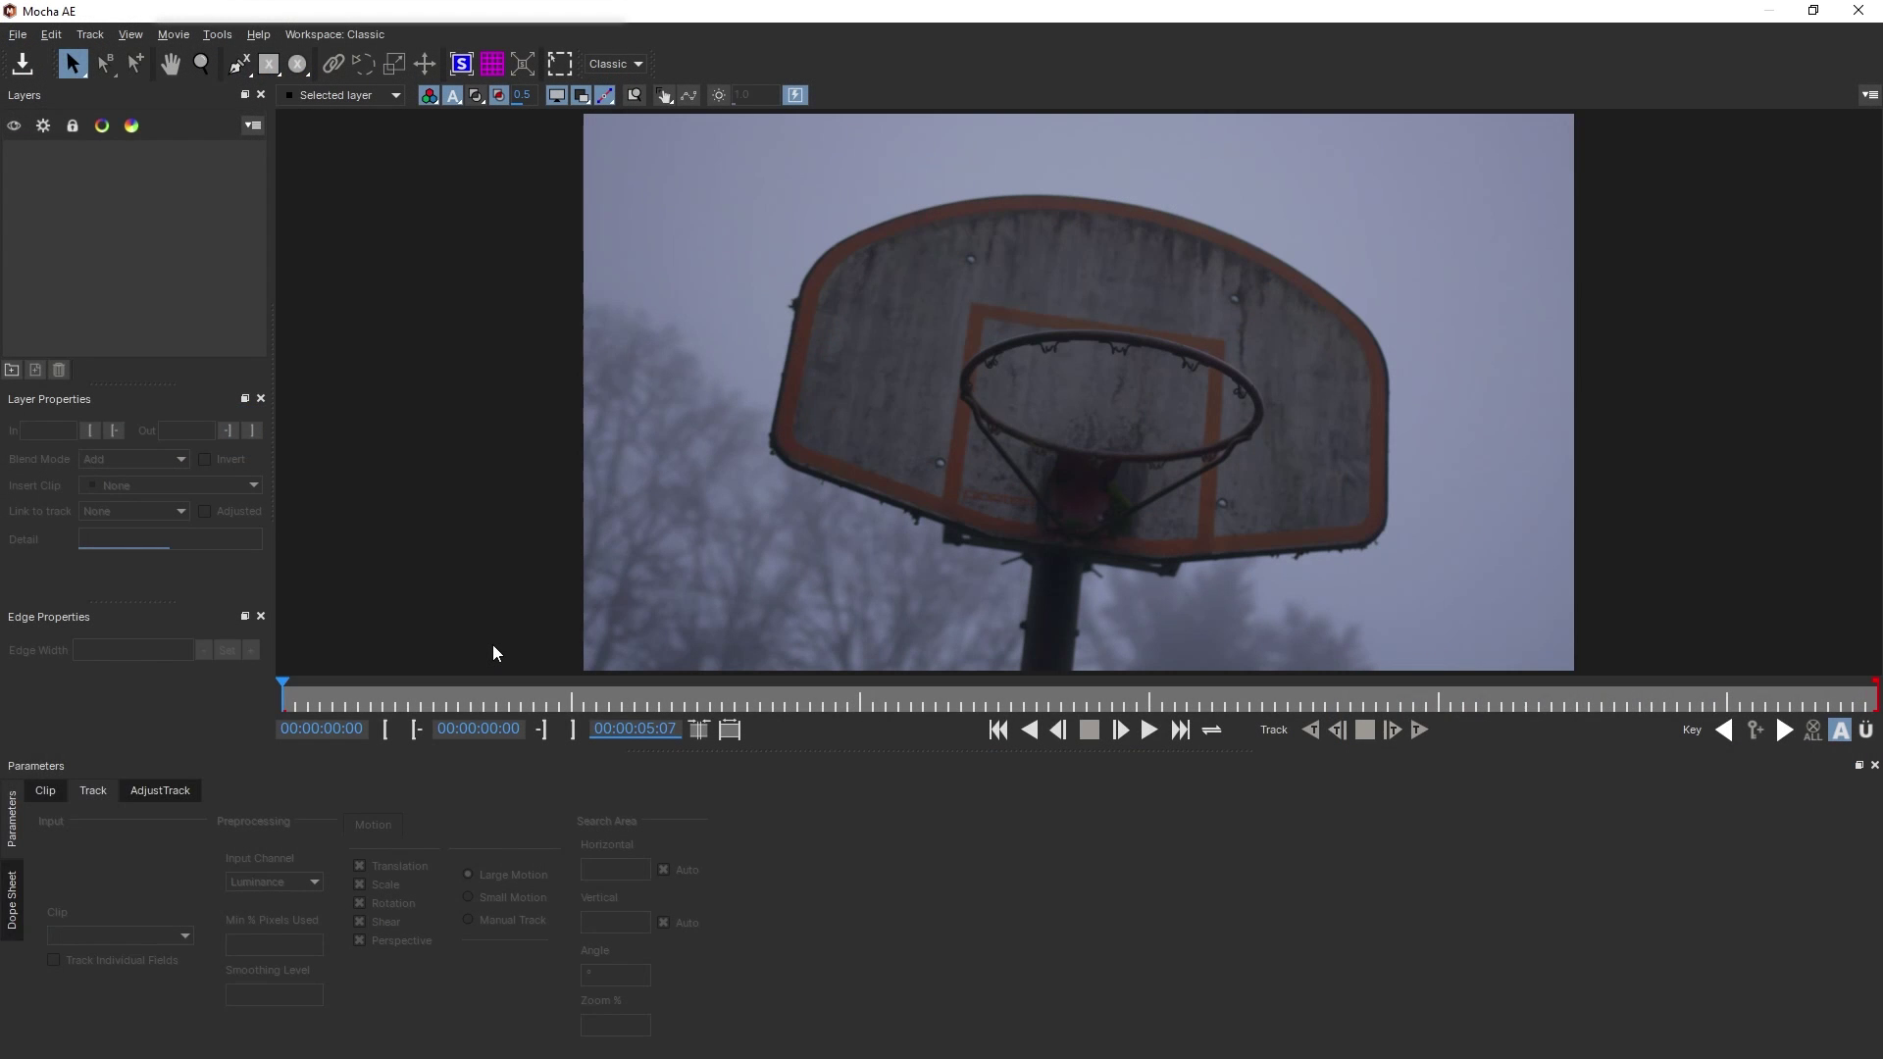
Step: Draw a closed X-spline around the backboard and track it forward through the clip
key("ctrl+l")
left_click(755, 437)
left_click(899, 487)
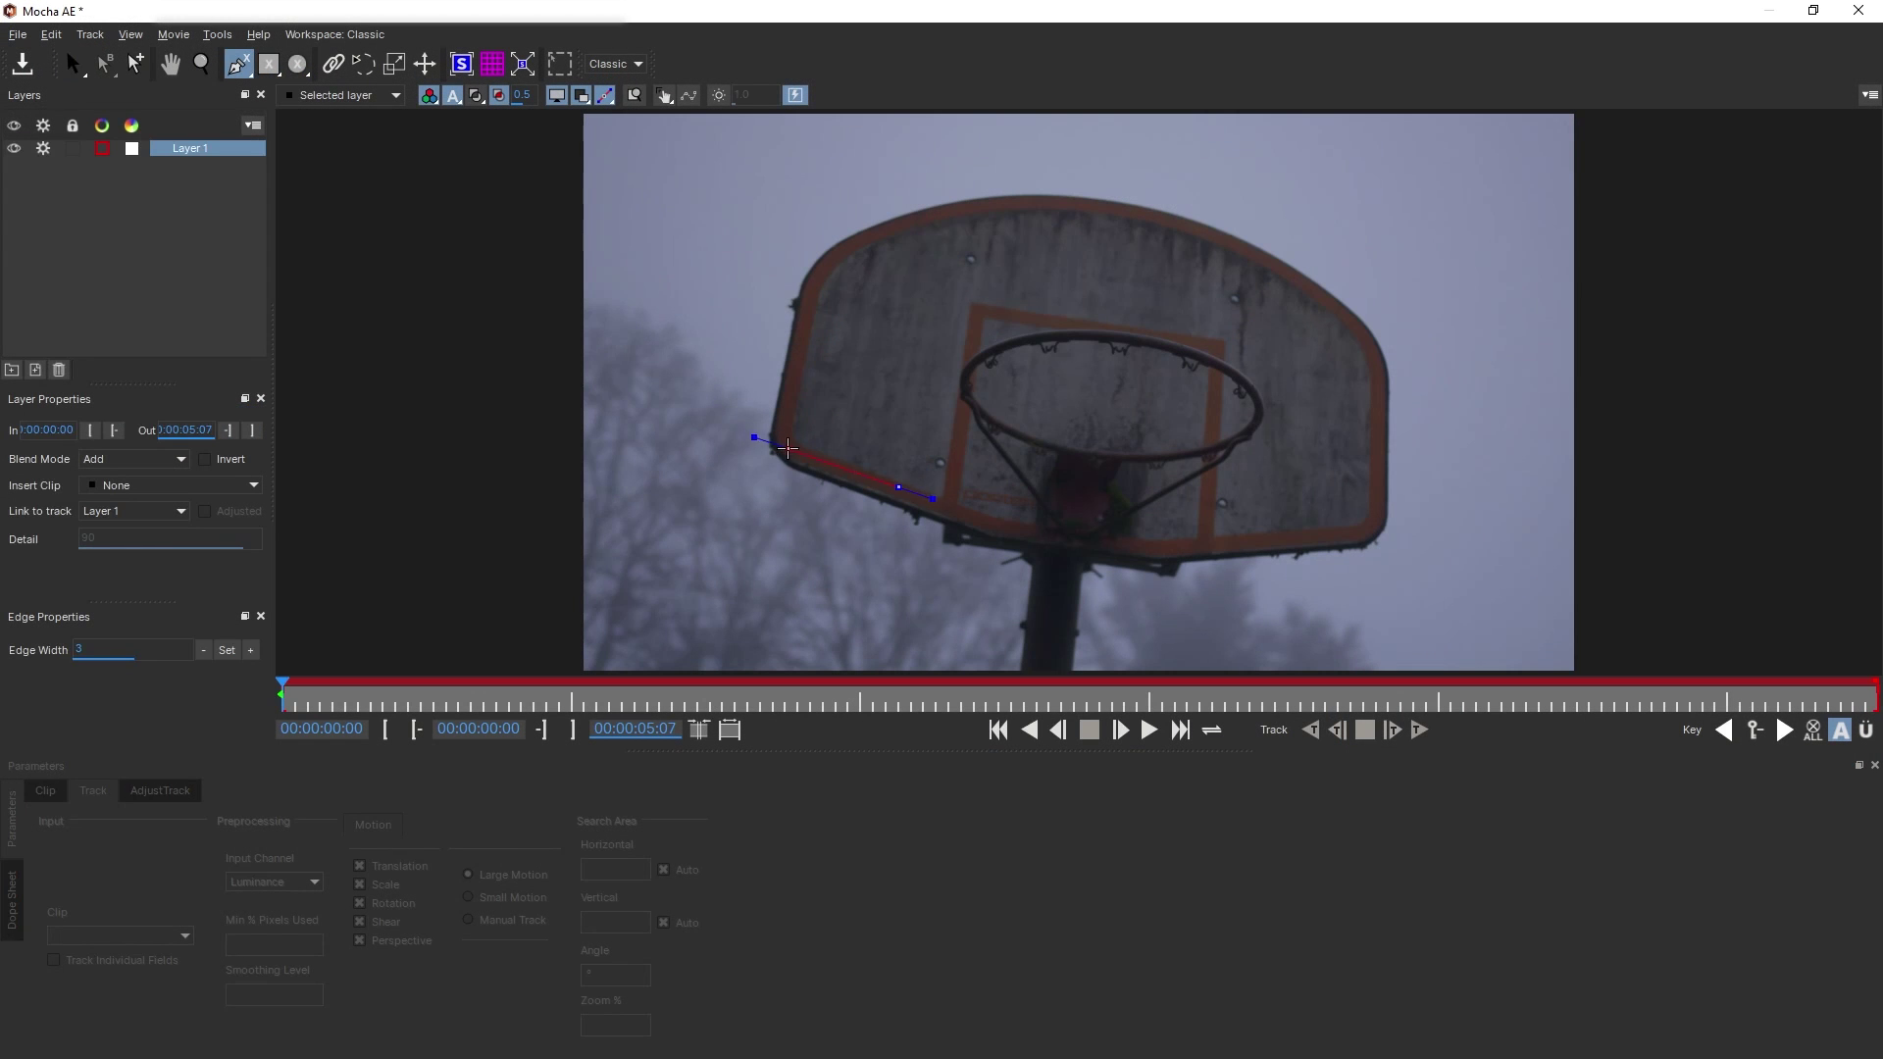
left_click(937, 208)
left_click(1084, 199)
left_click(1259, 249)
right_click(995, 547)
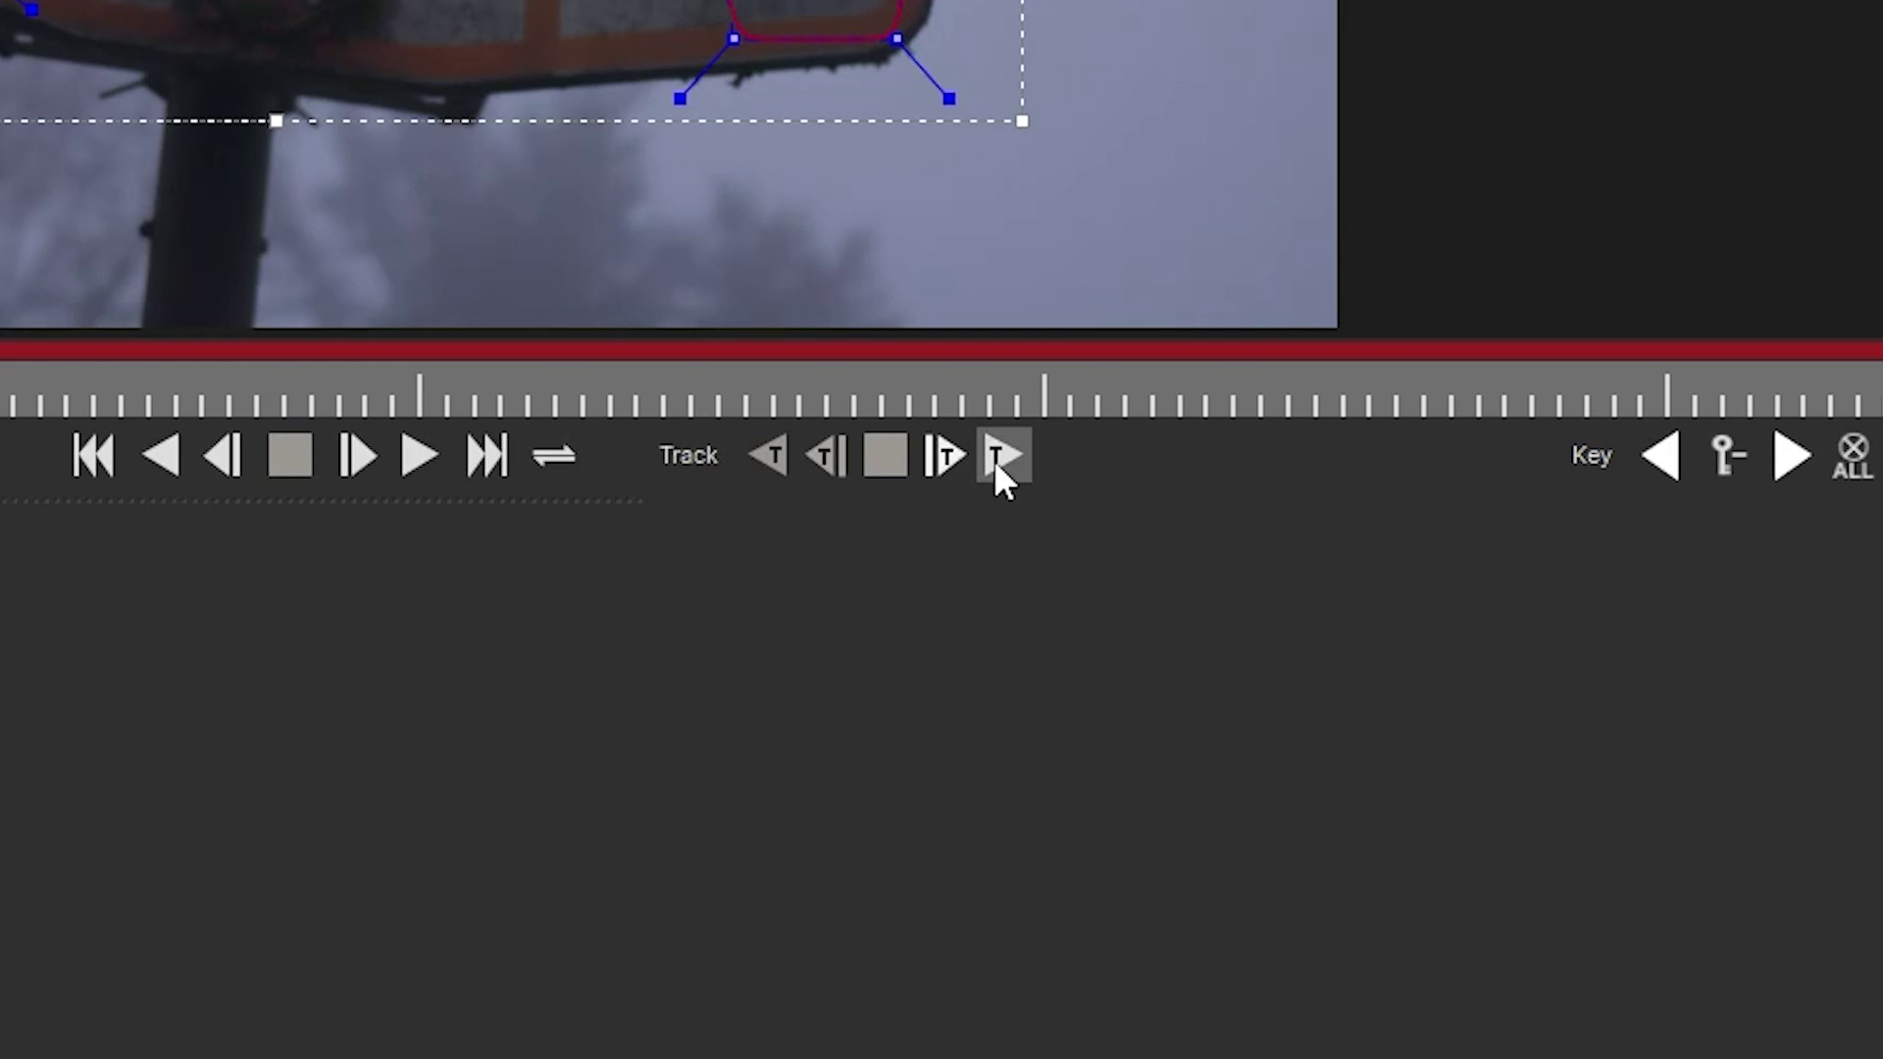
left_click(1000, 459)
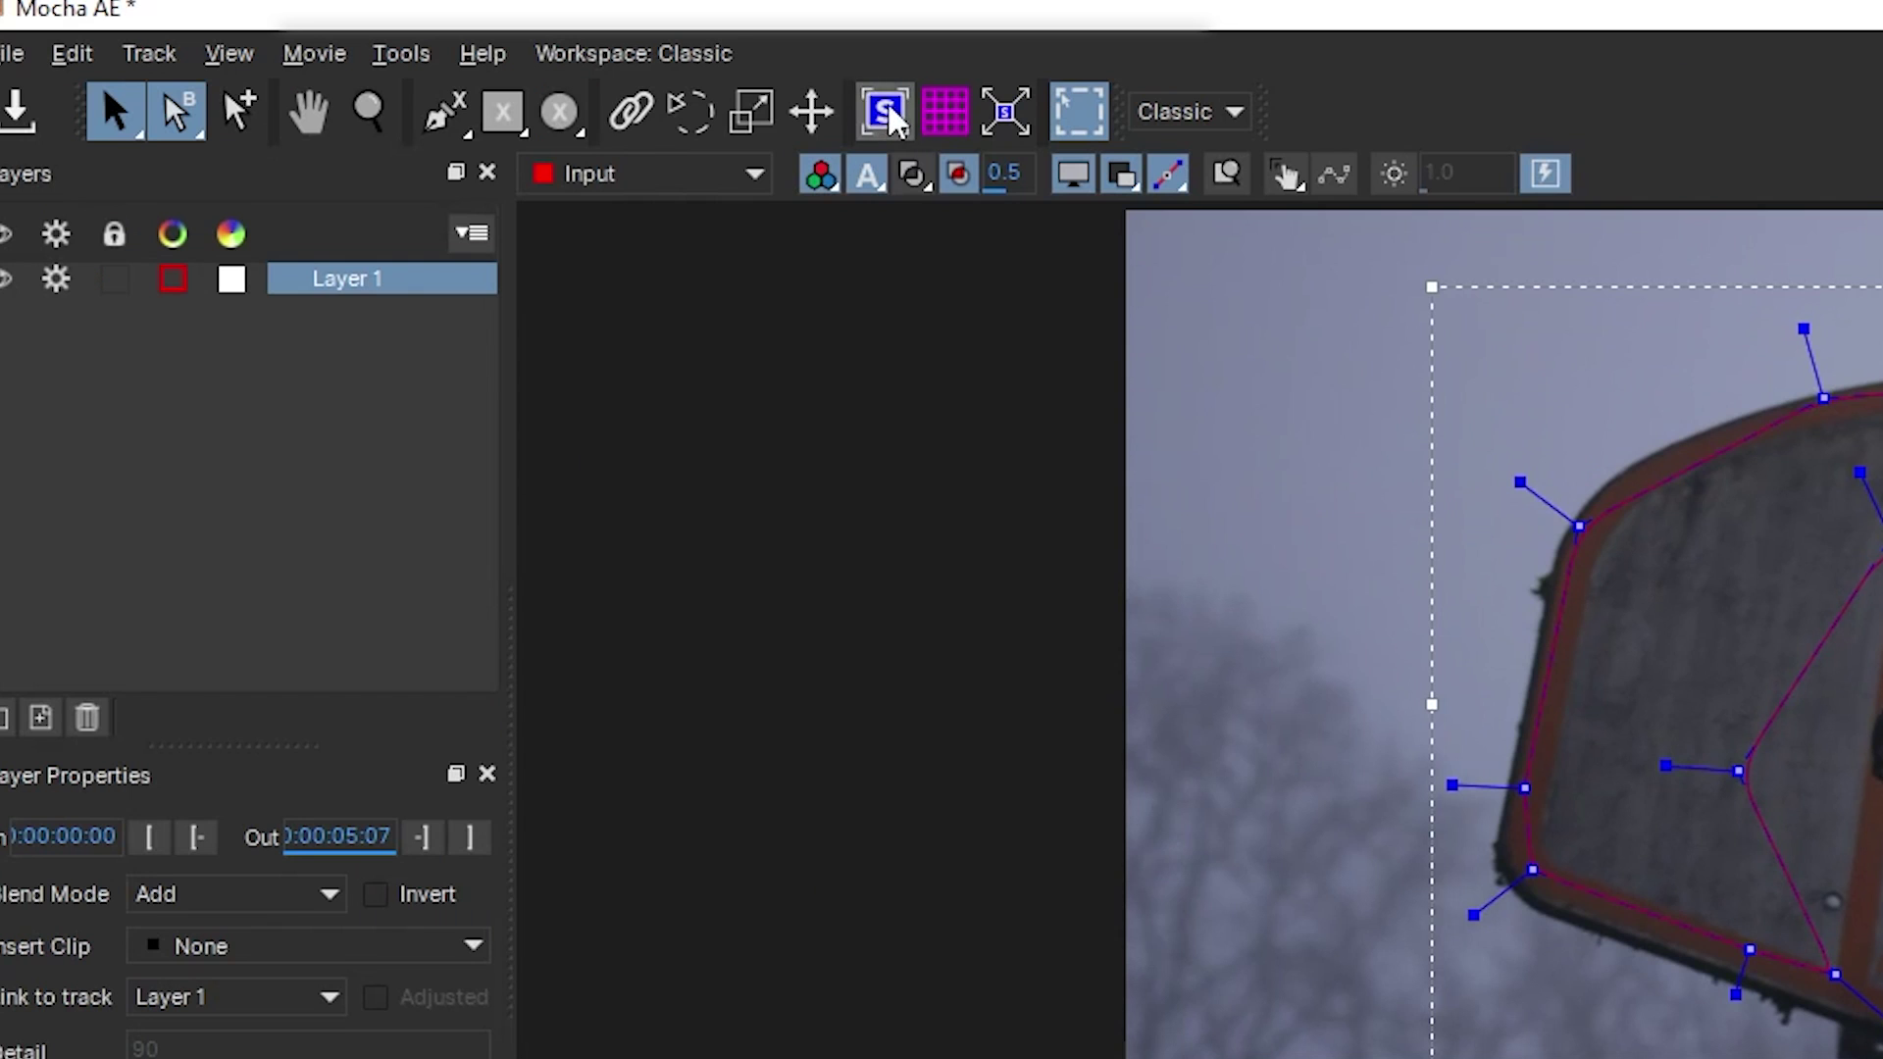
Step: Show the planar surface and pin its four corners onto the backboard's corners
left_click(886, 111)
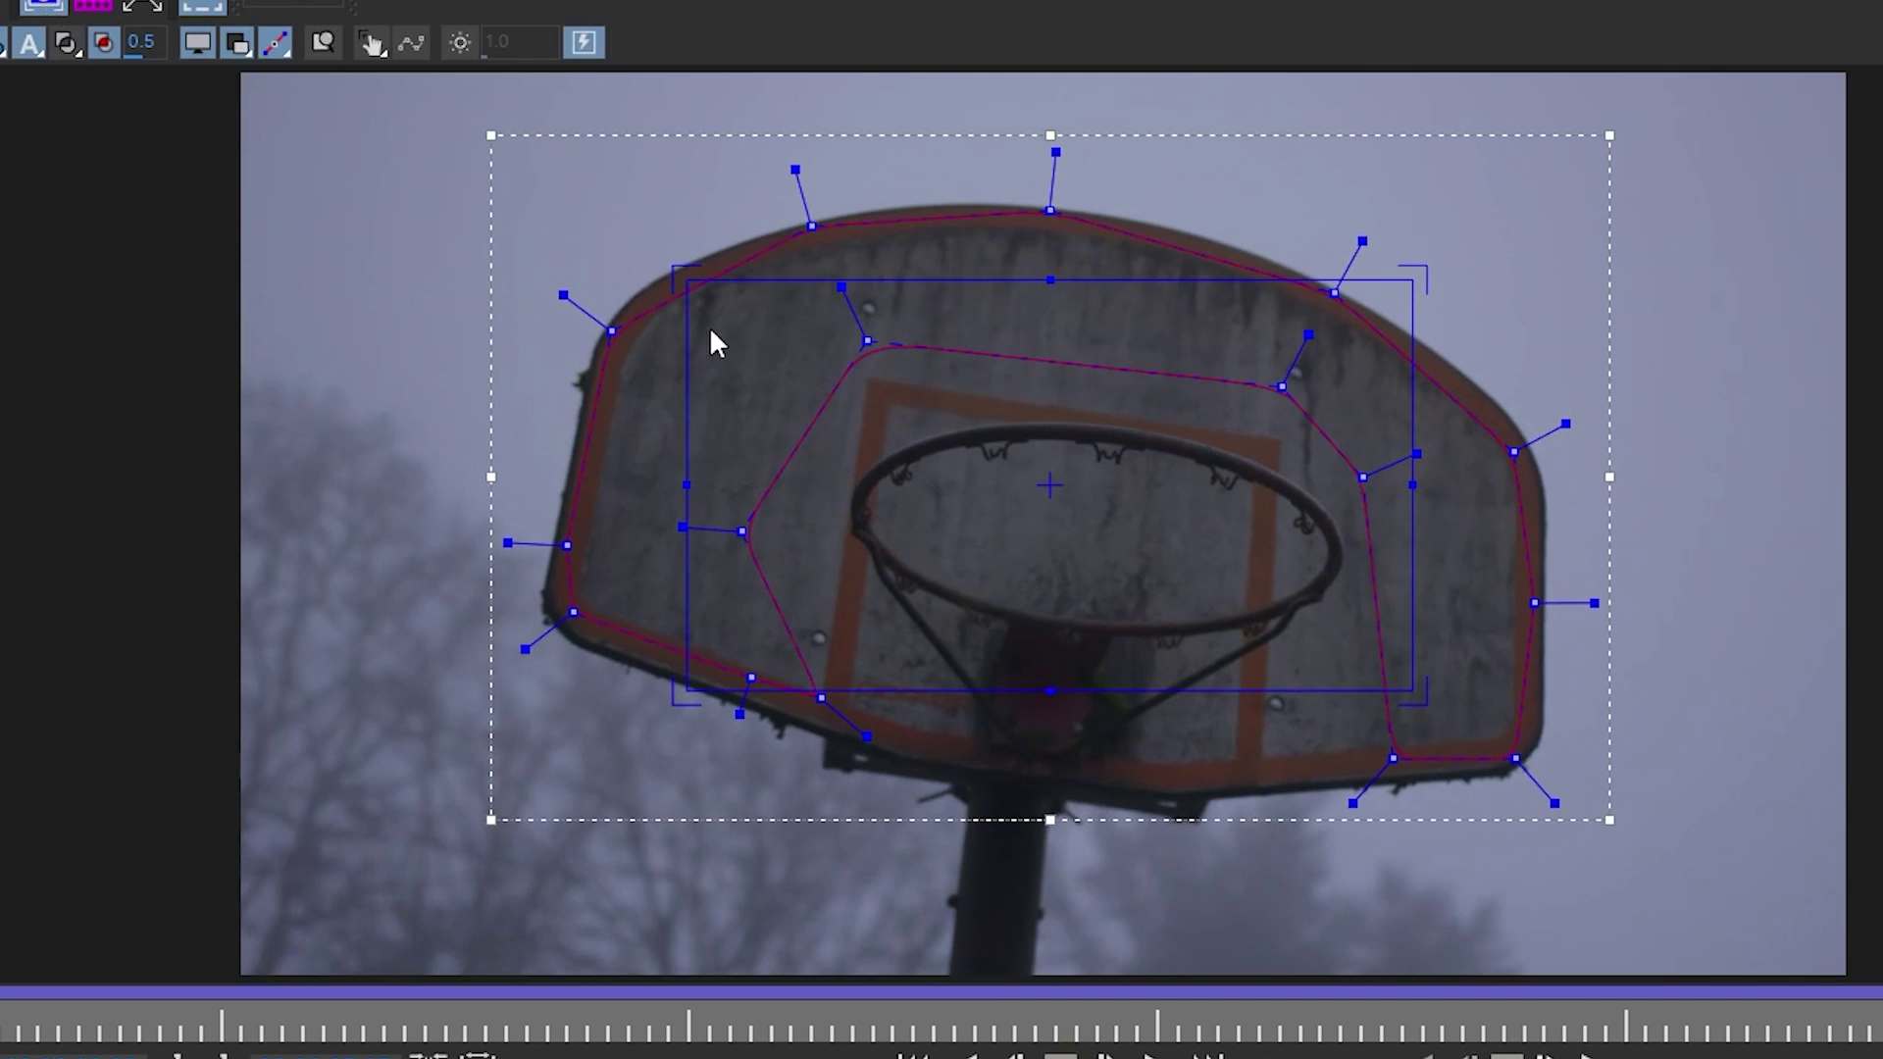
left_click_drag(680, 277, 601, 179)
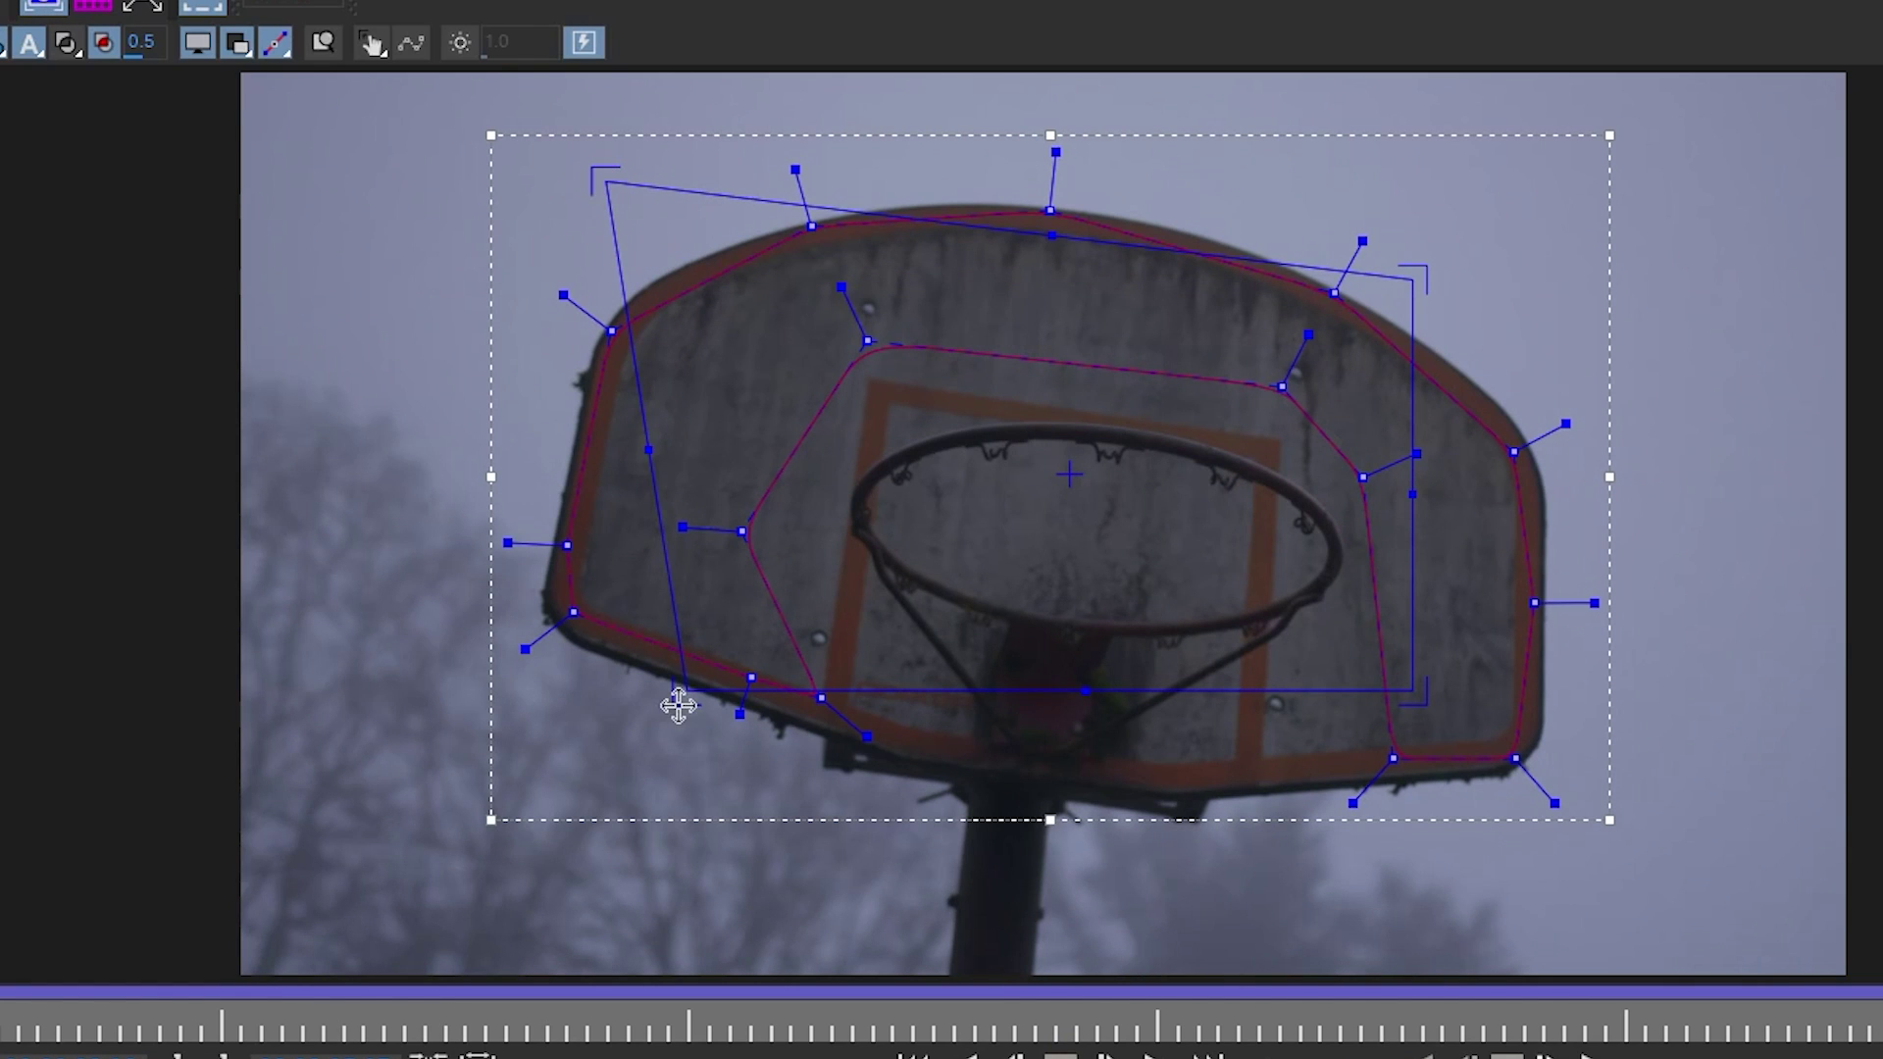
left_click_drag(679, 705, 520, 728)
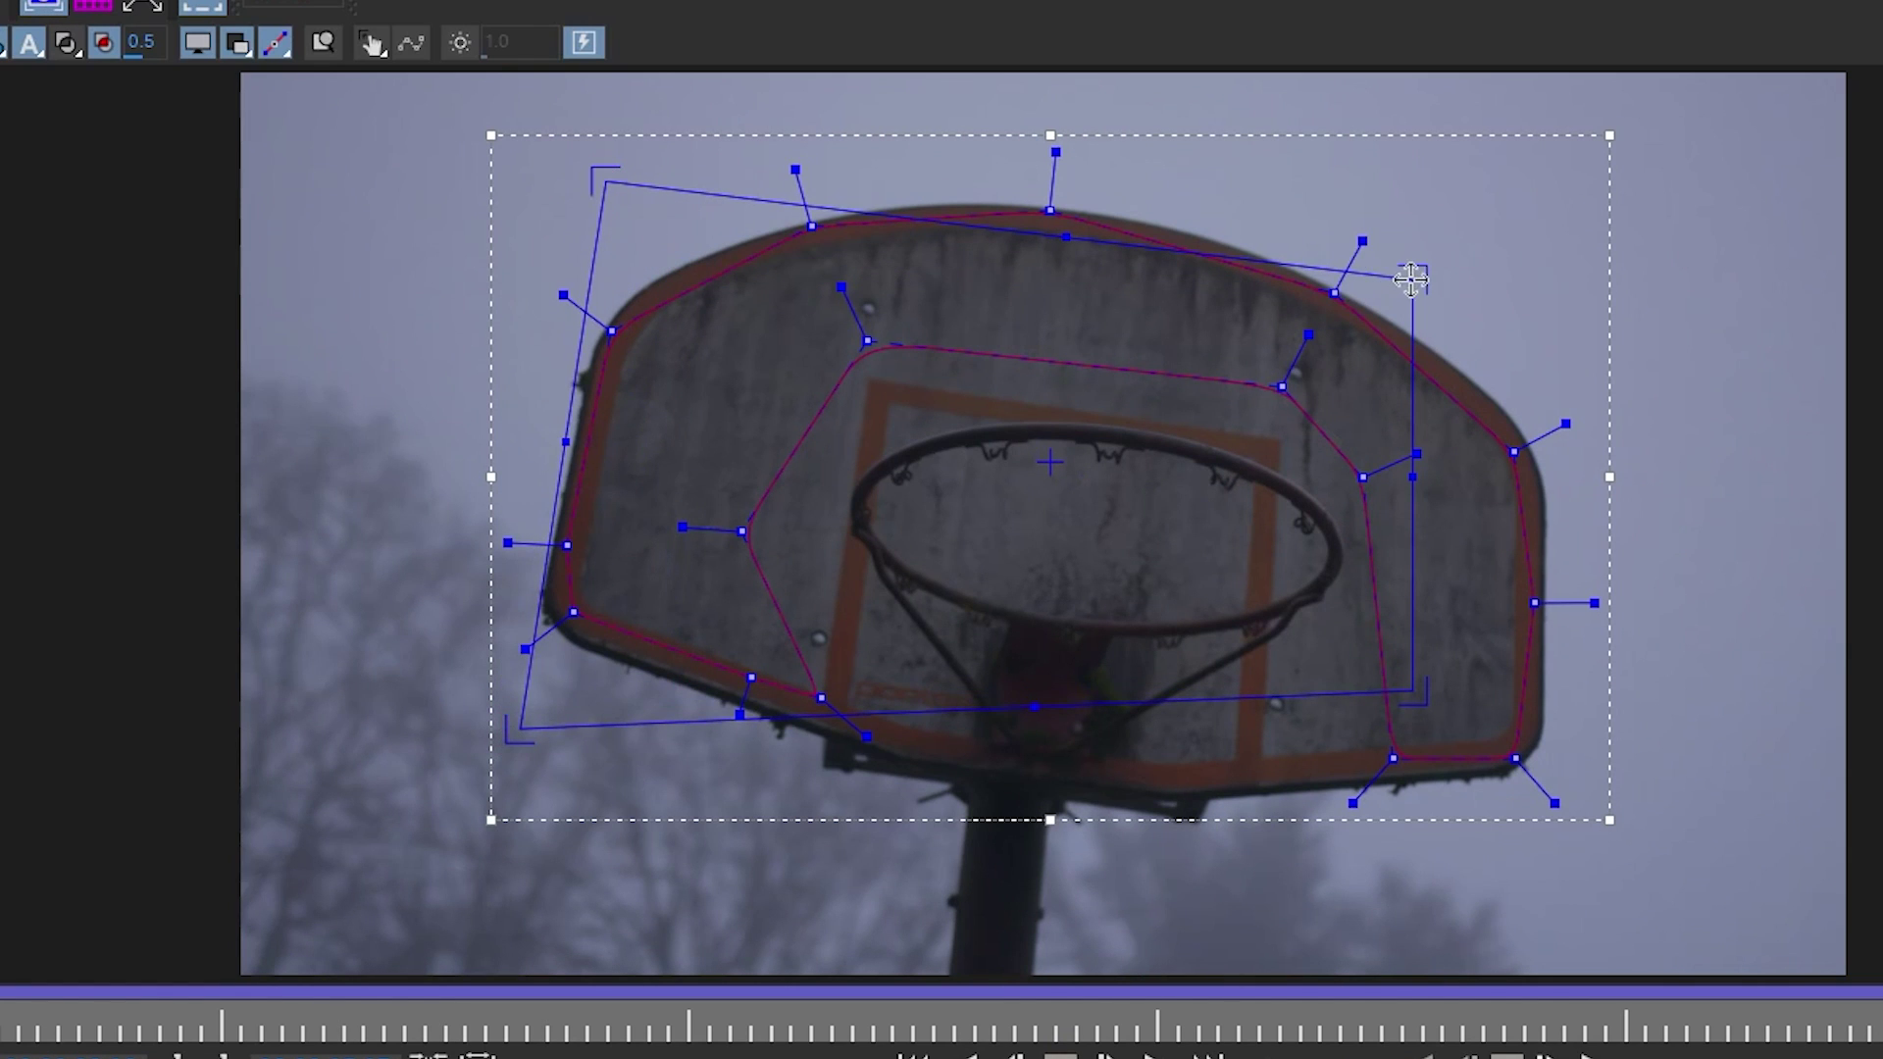
left_click_drag(1410, 280, 1527, 245)
left_click_drag(1427, 726, 1549, 836)
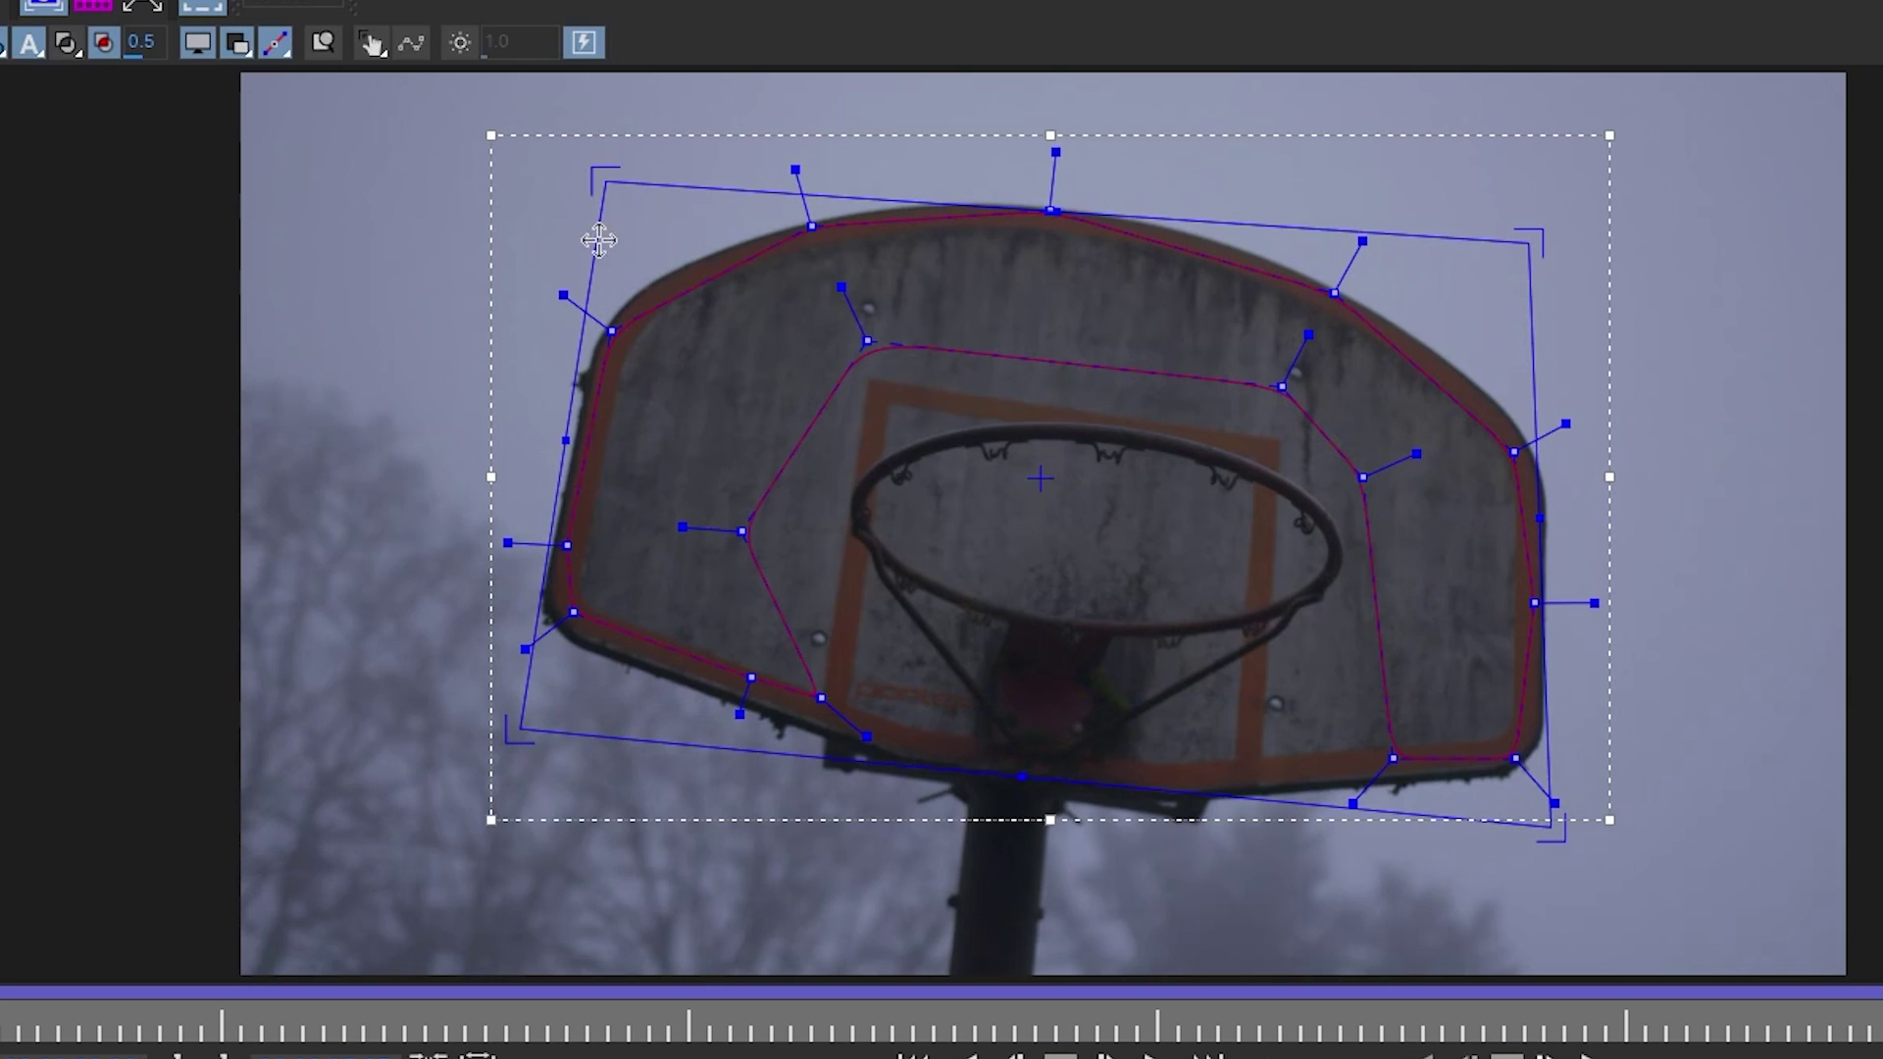
left_click_drag(602, 182, 604, 169)
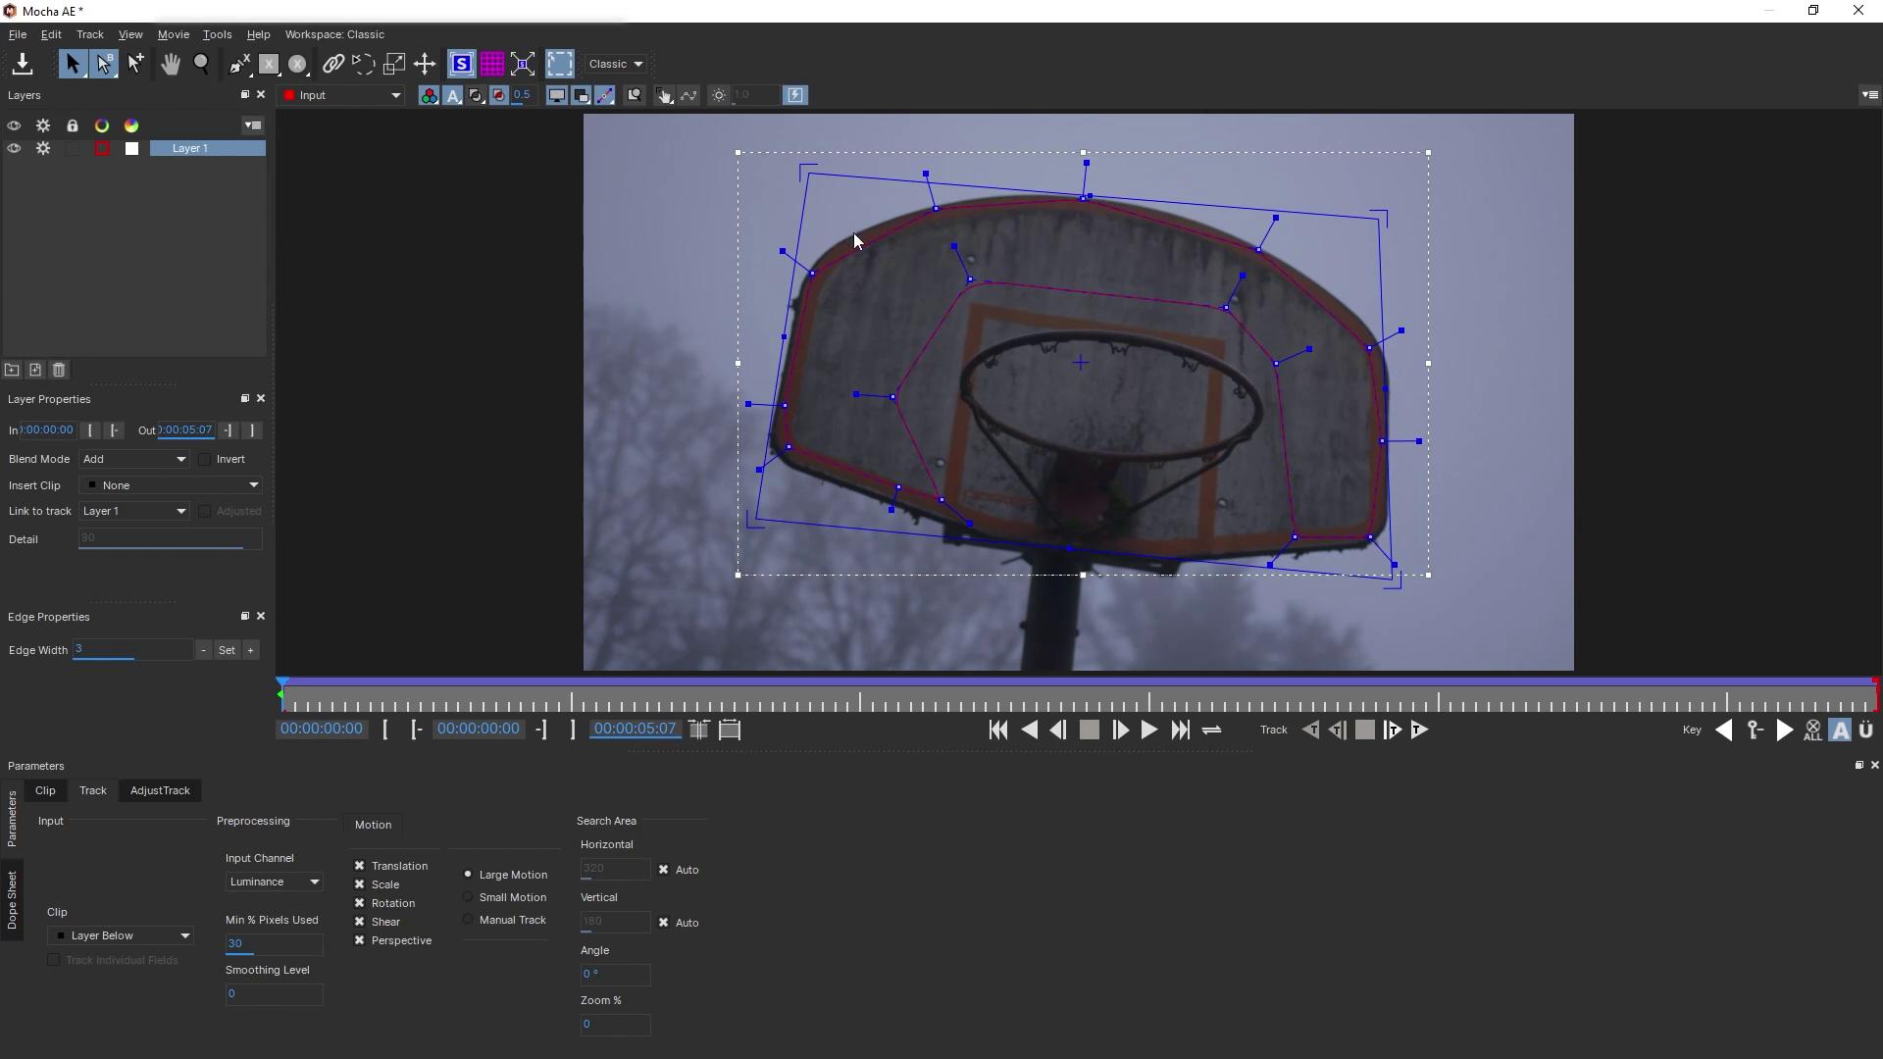
mouse_move(294, 699)
left_mouse_down()
mouse_move(469, 699)
mouse_move(282, 703)
left_mouse_up()
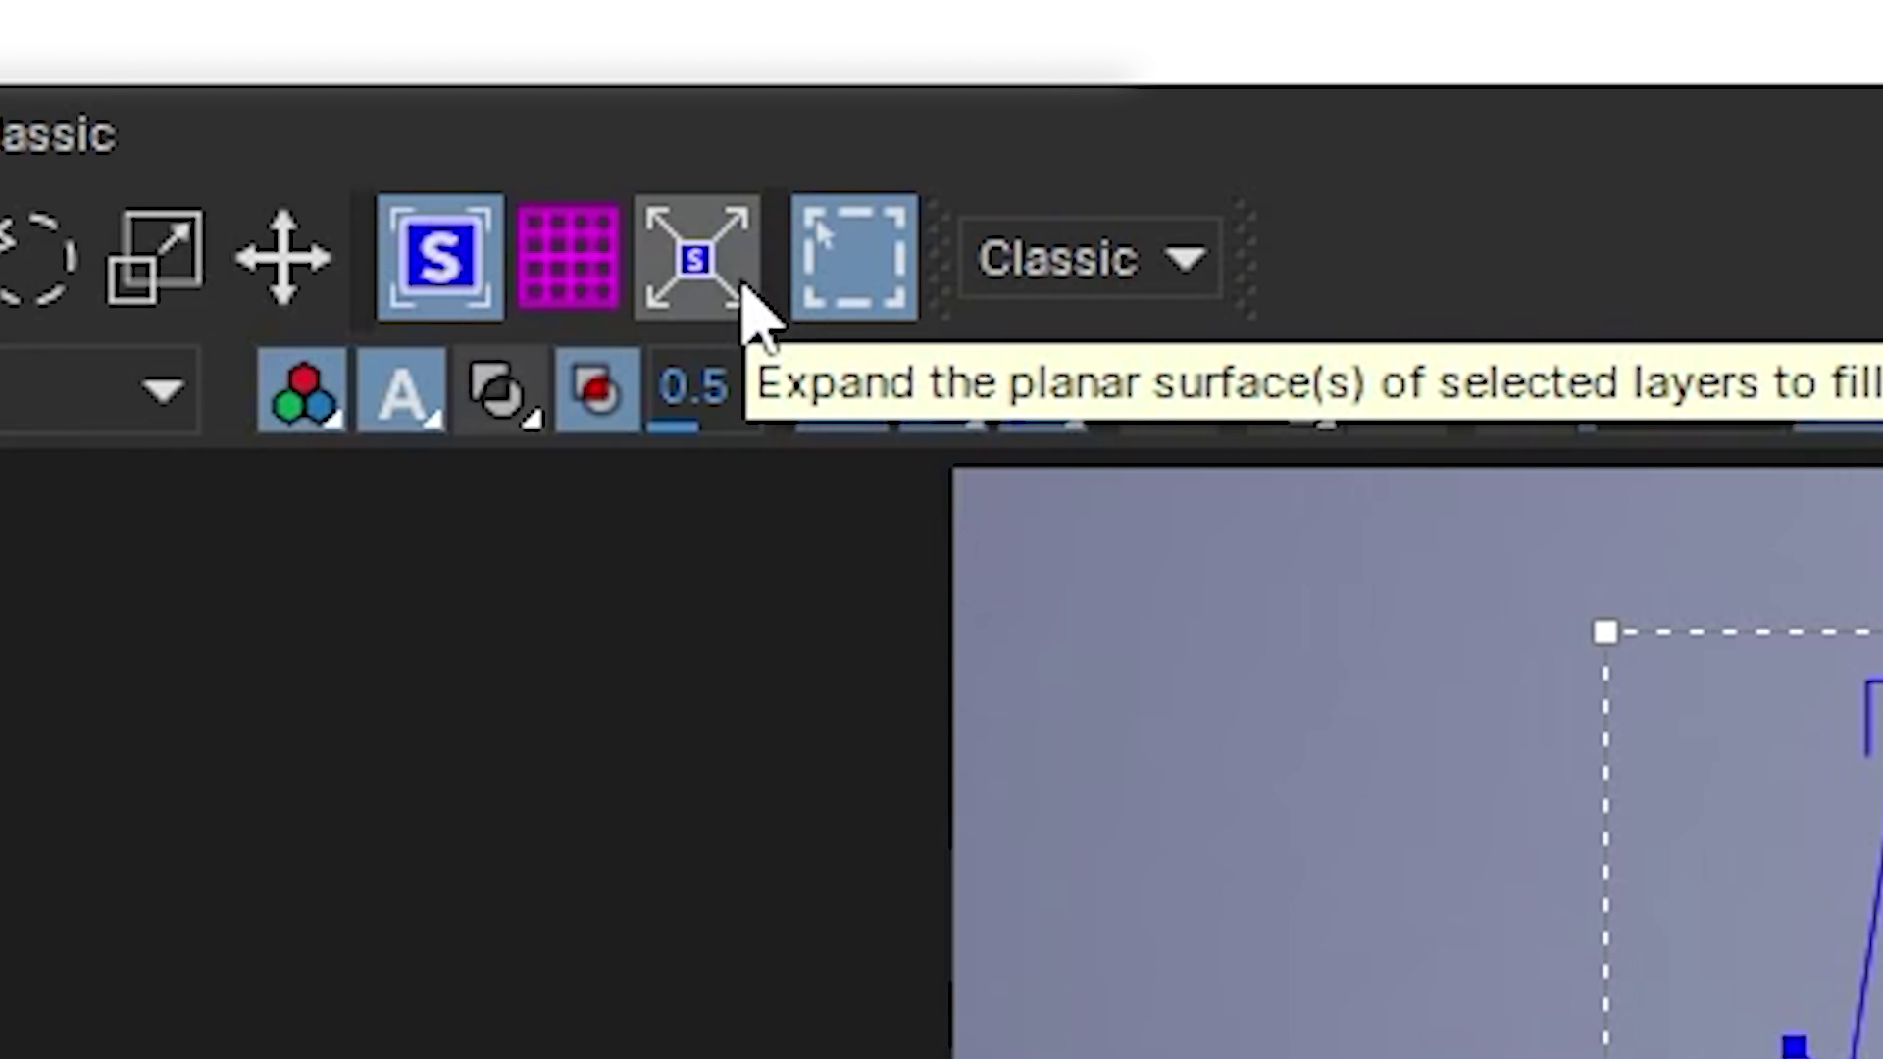
Step: Expand the surface to the frame, review the track, then close Mocha AE saving the project
left_click(698, 257)
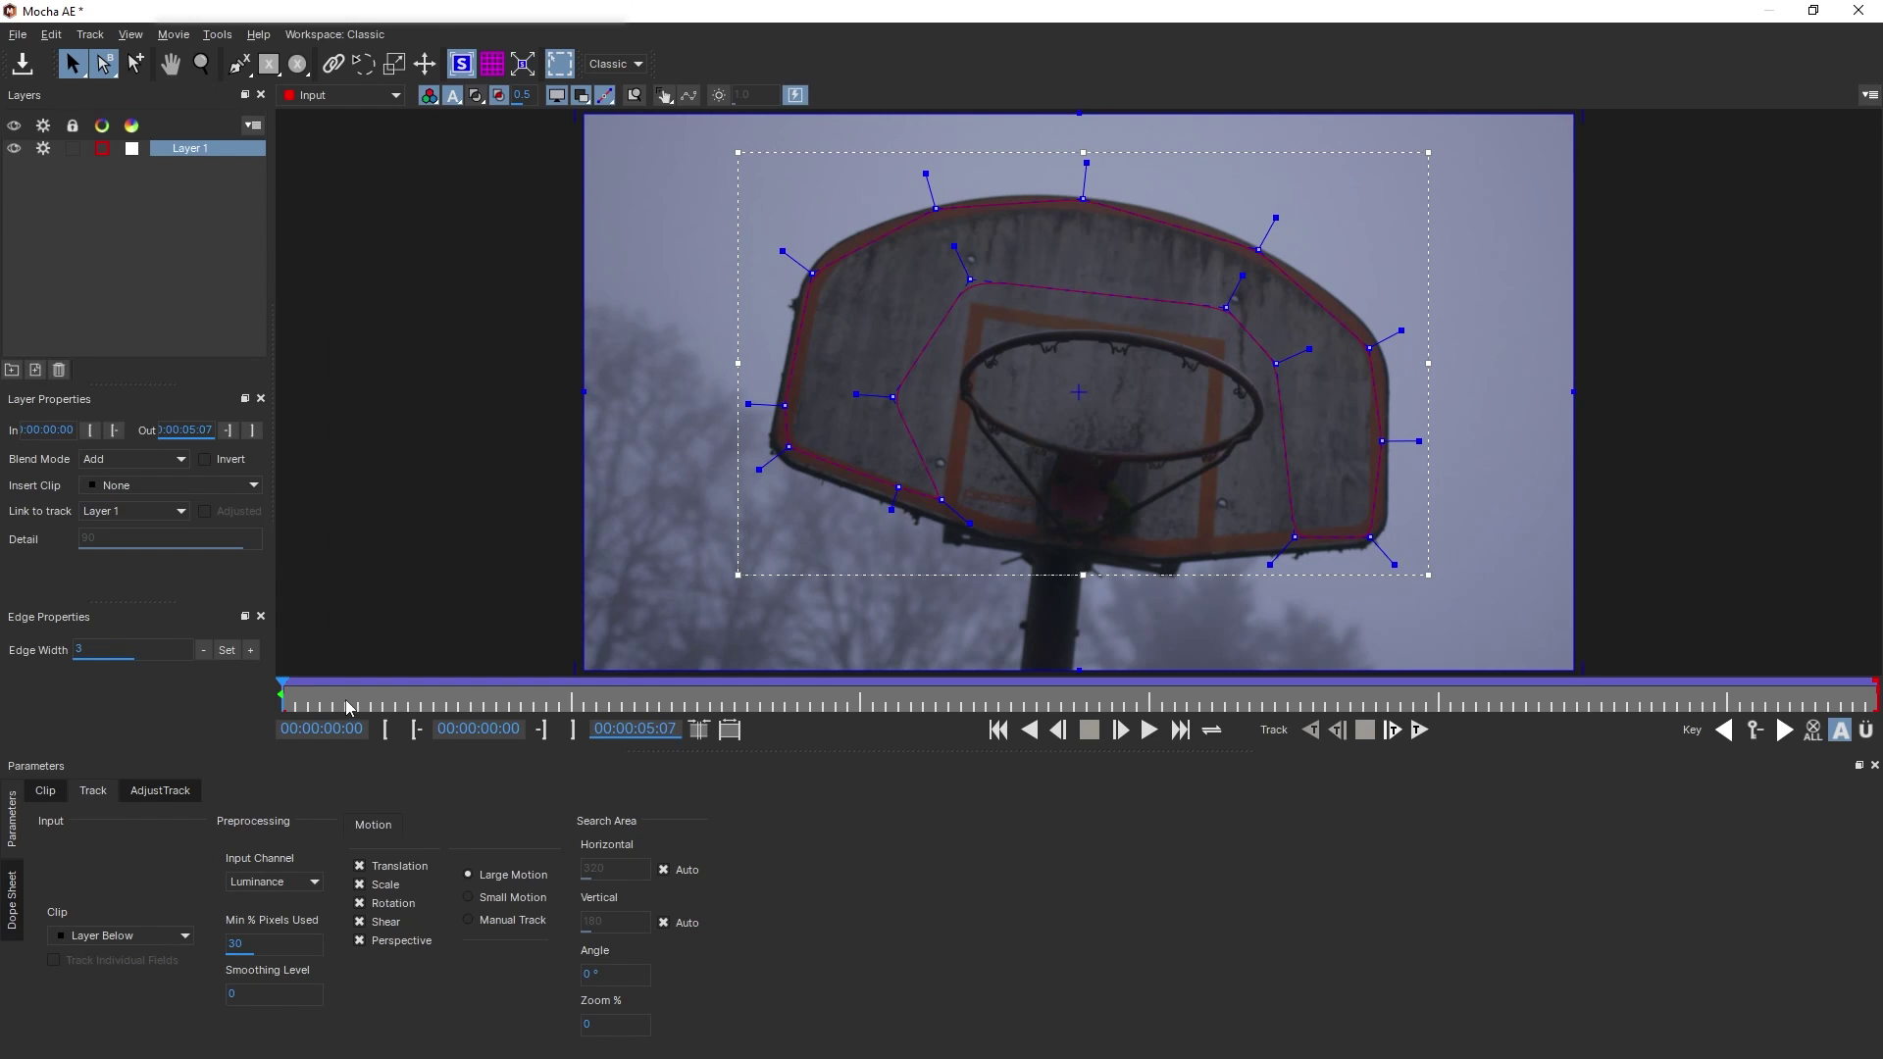
left_click_drag(283, 693, 223, 688)
left_click(1870, 10)
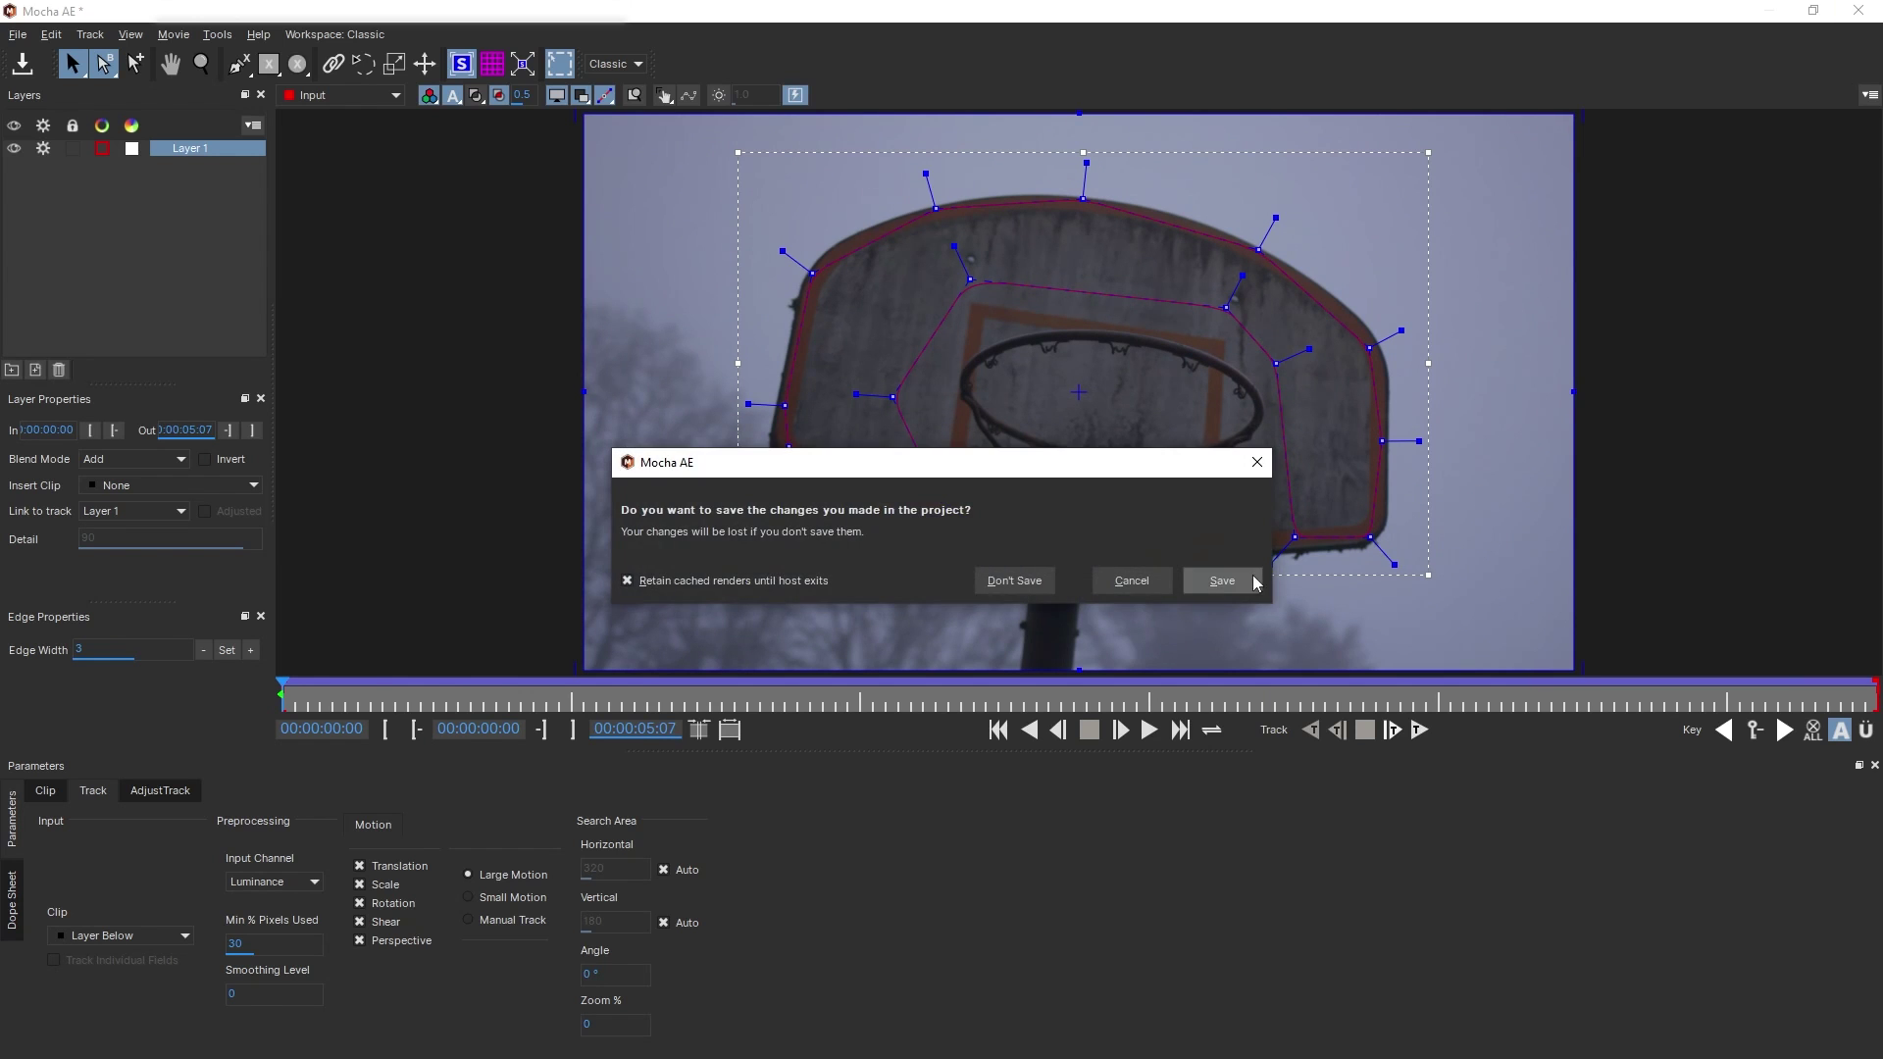
left_click(1222, 583)
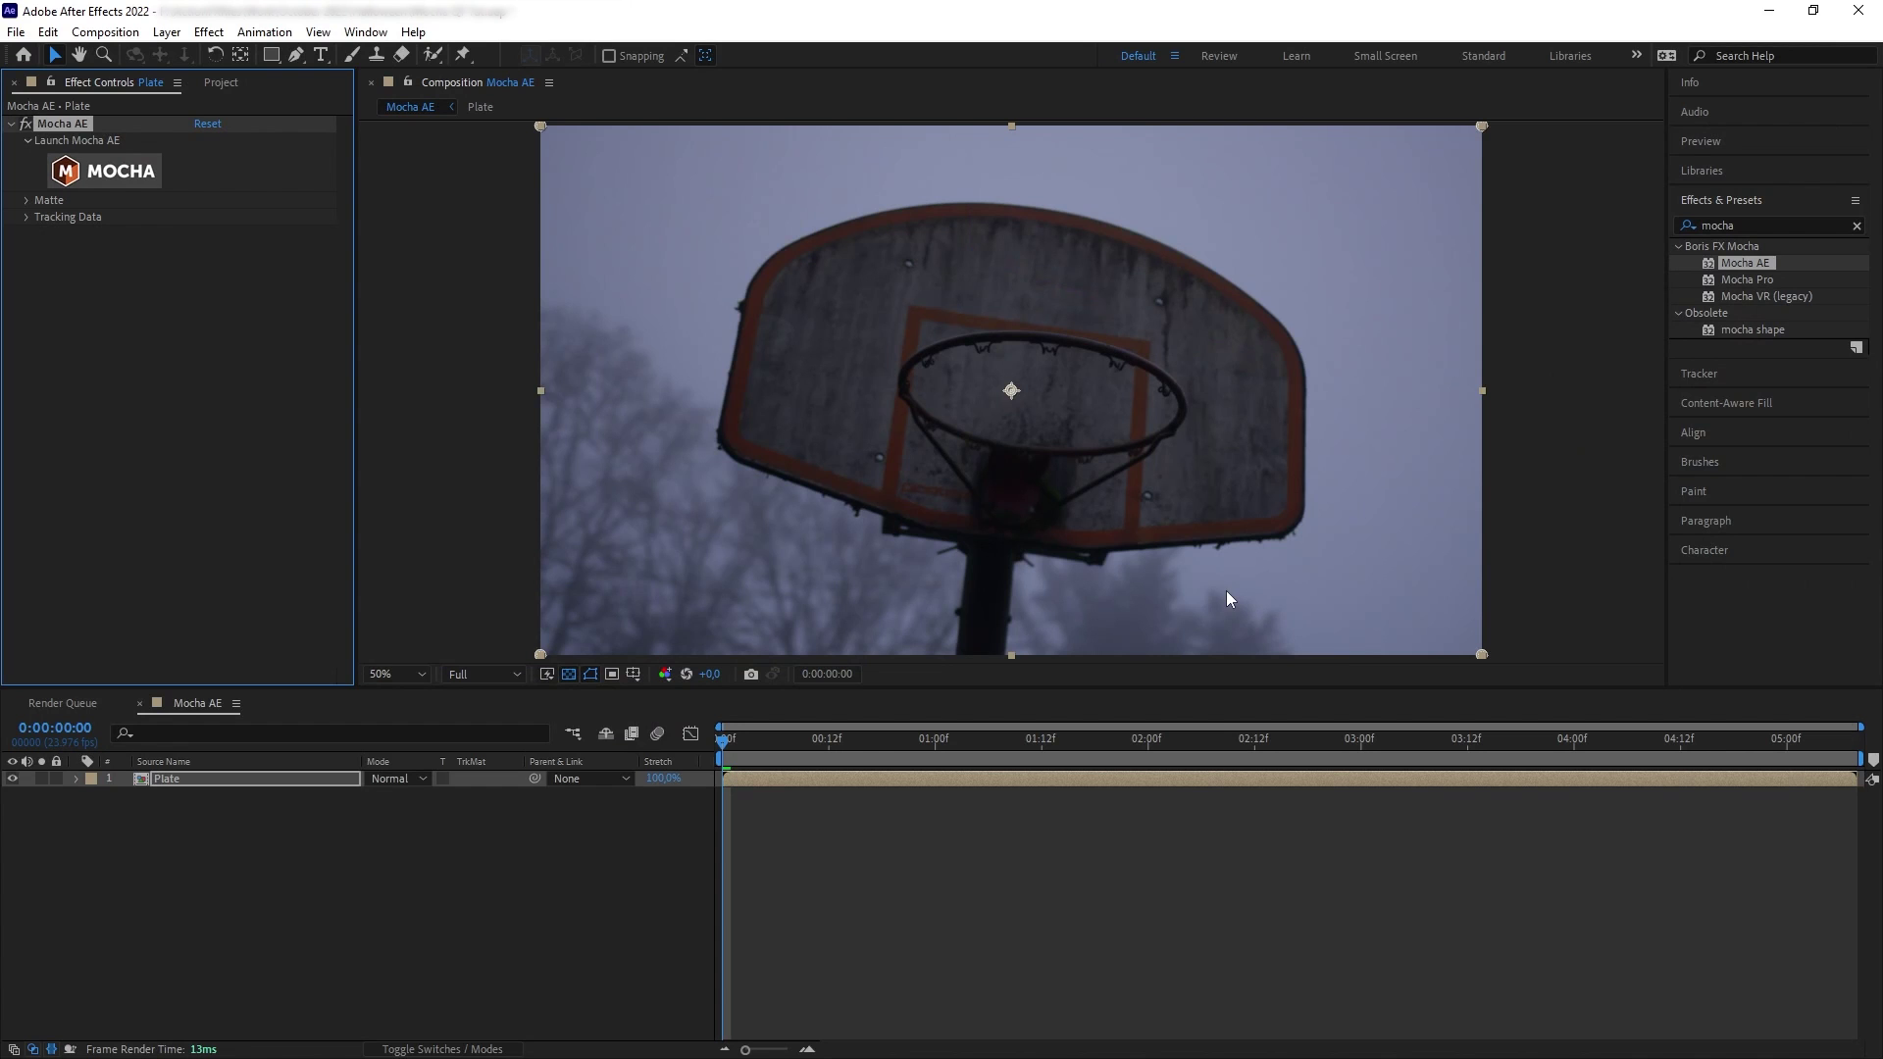
Step: Create a text layer reading 'THIS IS A TEXT' over the backboard
left_click(744, 750)
key("ctrl+t")
left_click(834, 258)
type("TH")
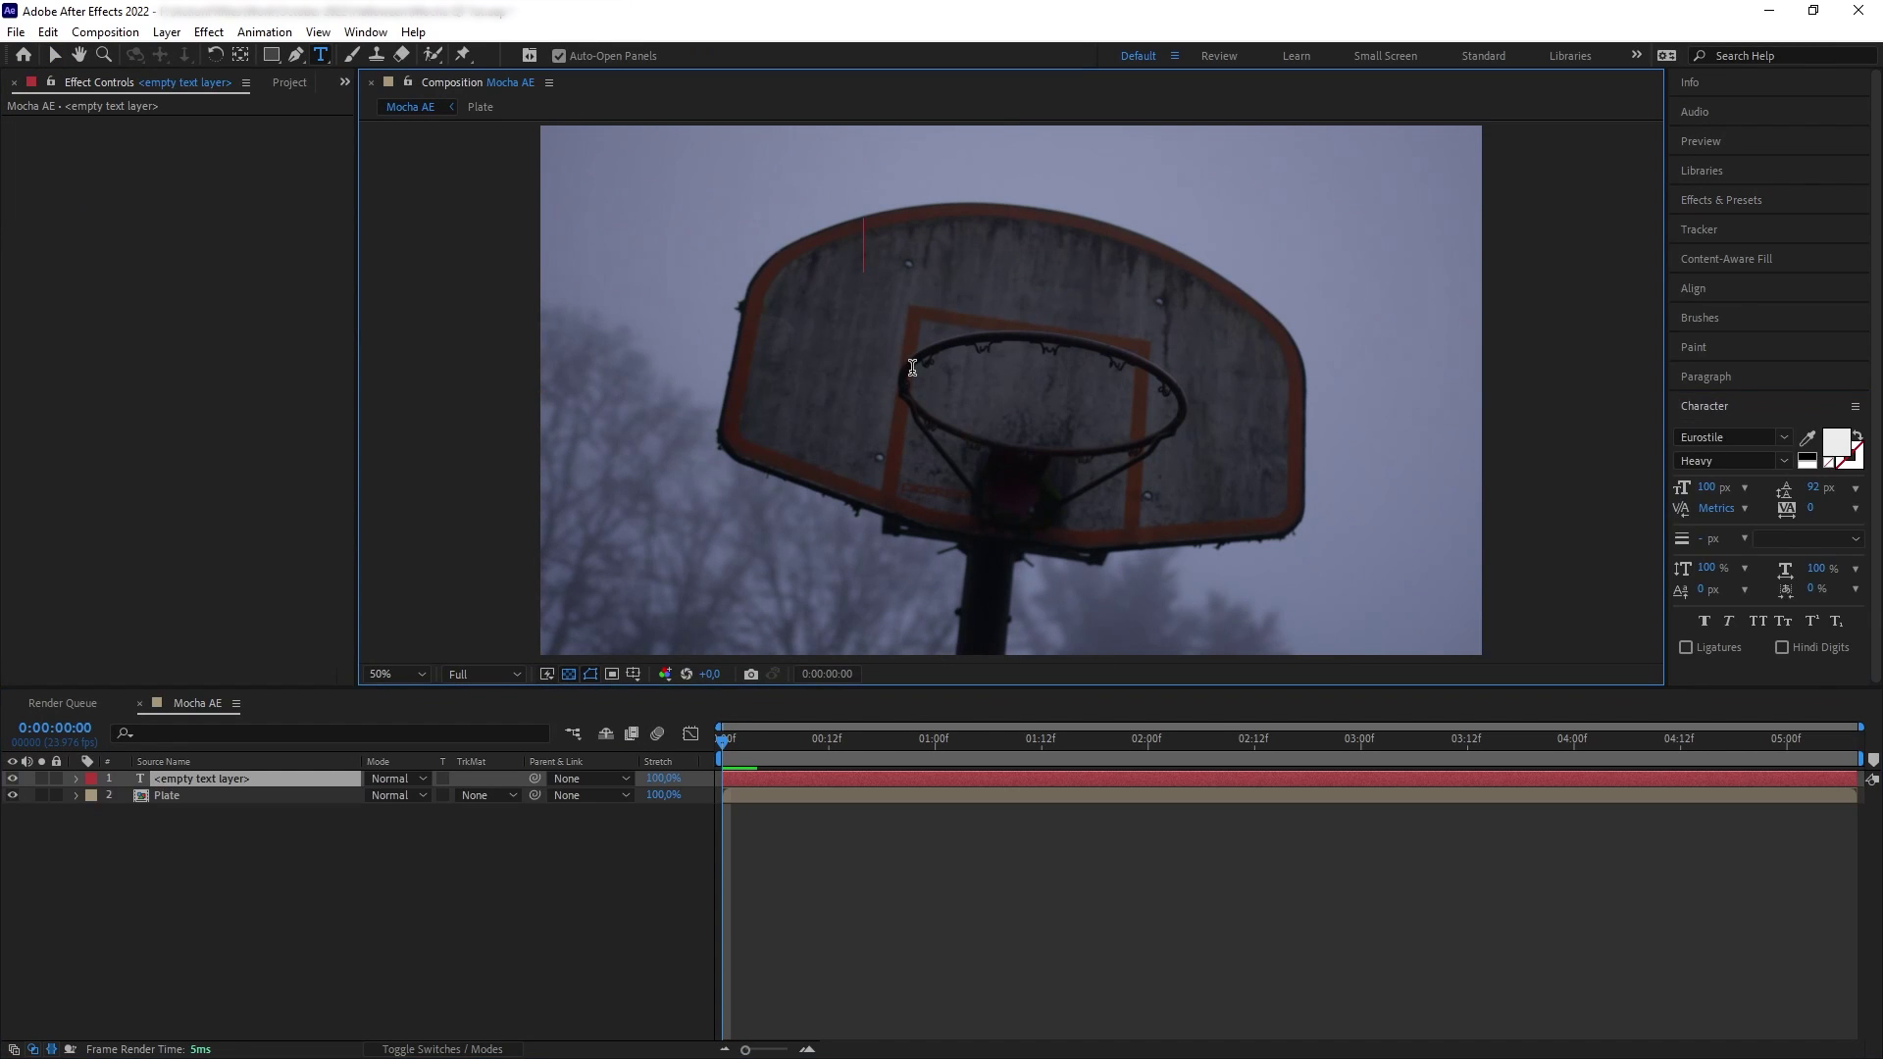
type("IS IS A TEXT")
key("Escape")
Step: Scale the text to 192%, make it 3D, and tilt it to the backboard's angle
key("s")
left_click_drag(398, 796, 506, 772)
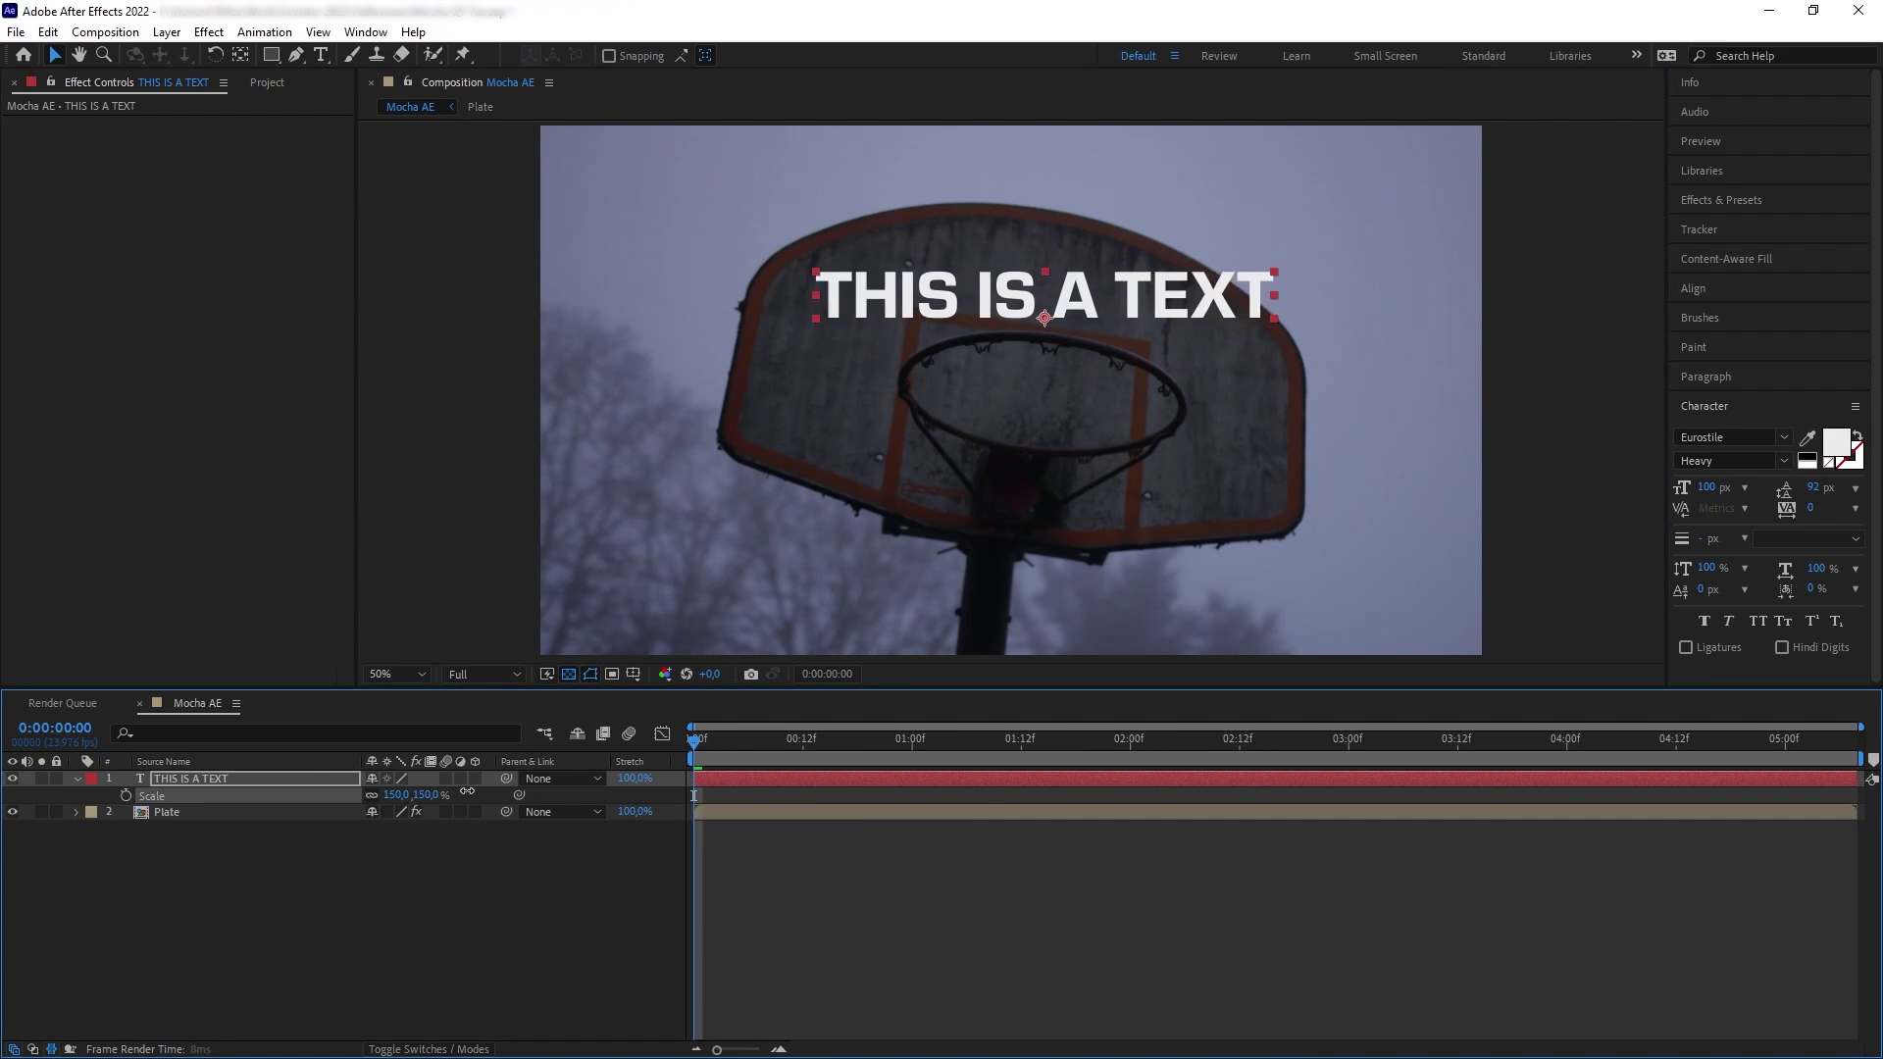
left_click(476, 778)
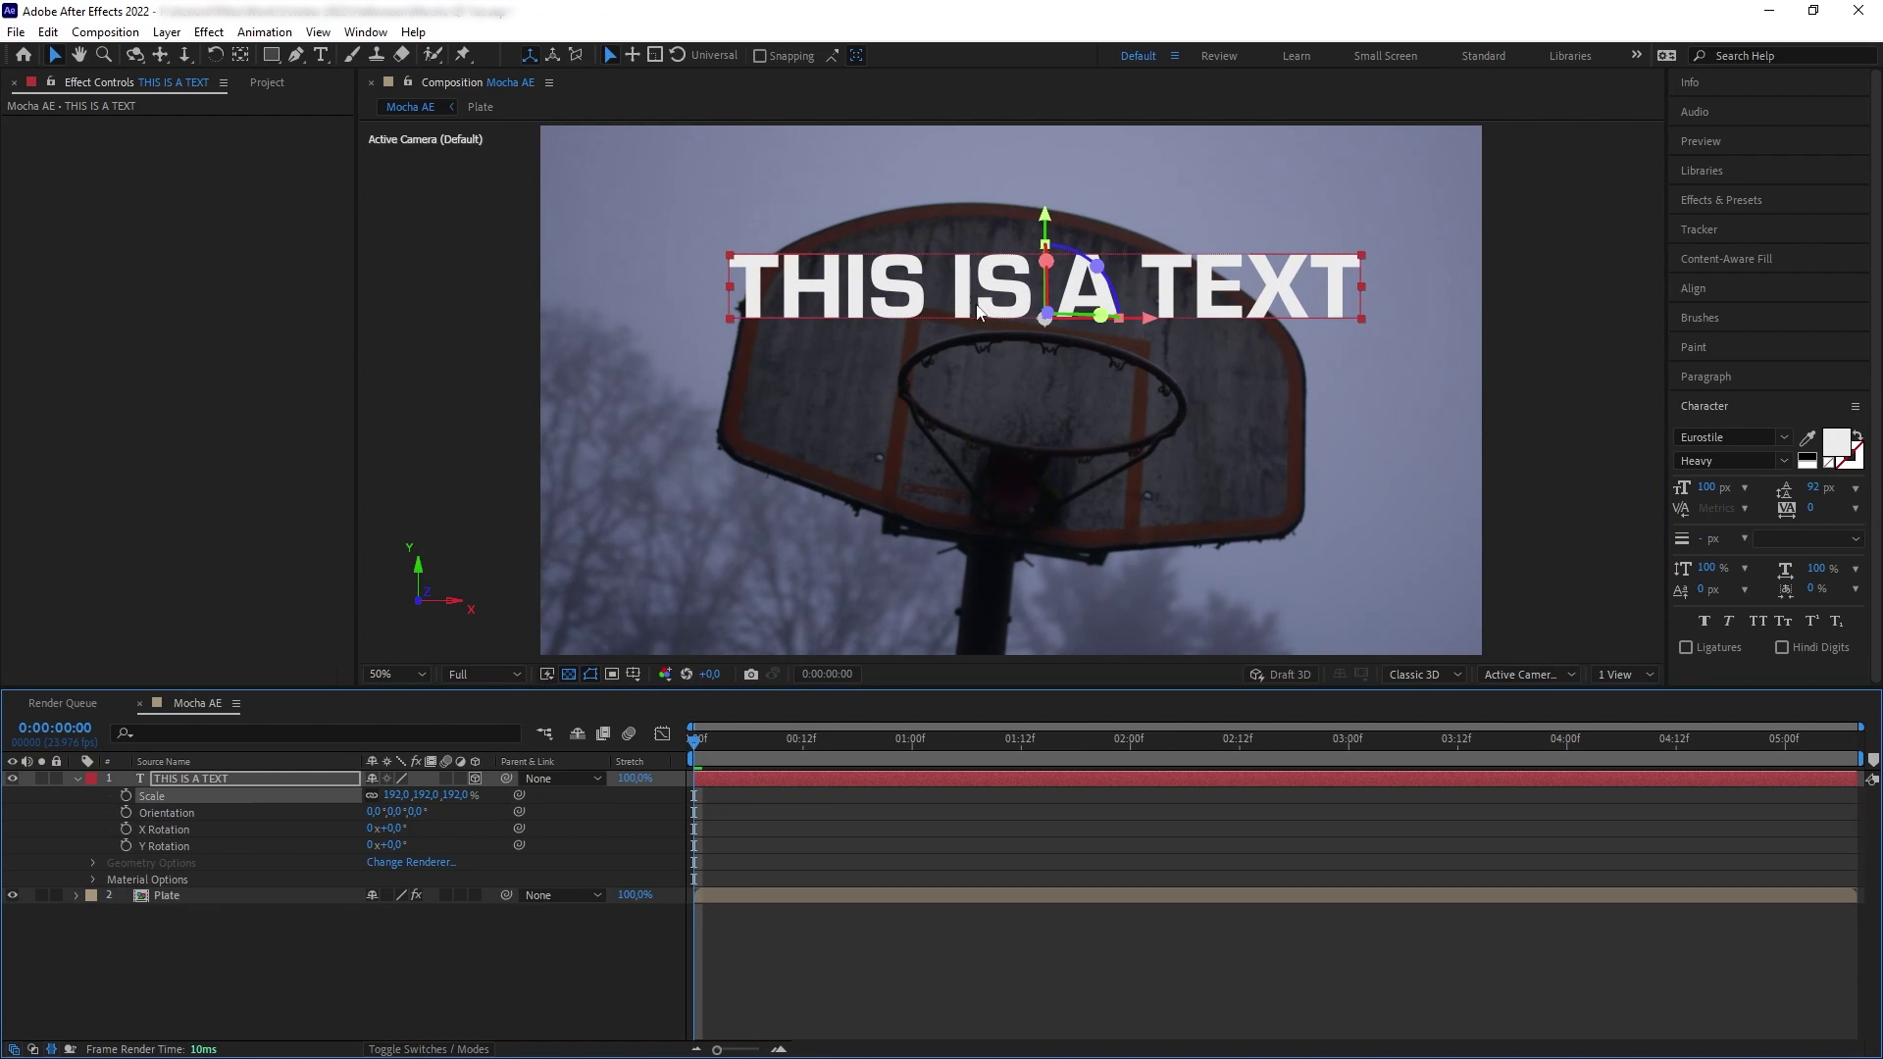
mouse_move(1046, 316)
left_mouse_down()
mouse_move(1058, 326)
mouse_move(1043, 318)
left_mouse_up()
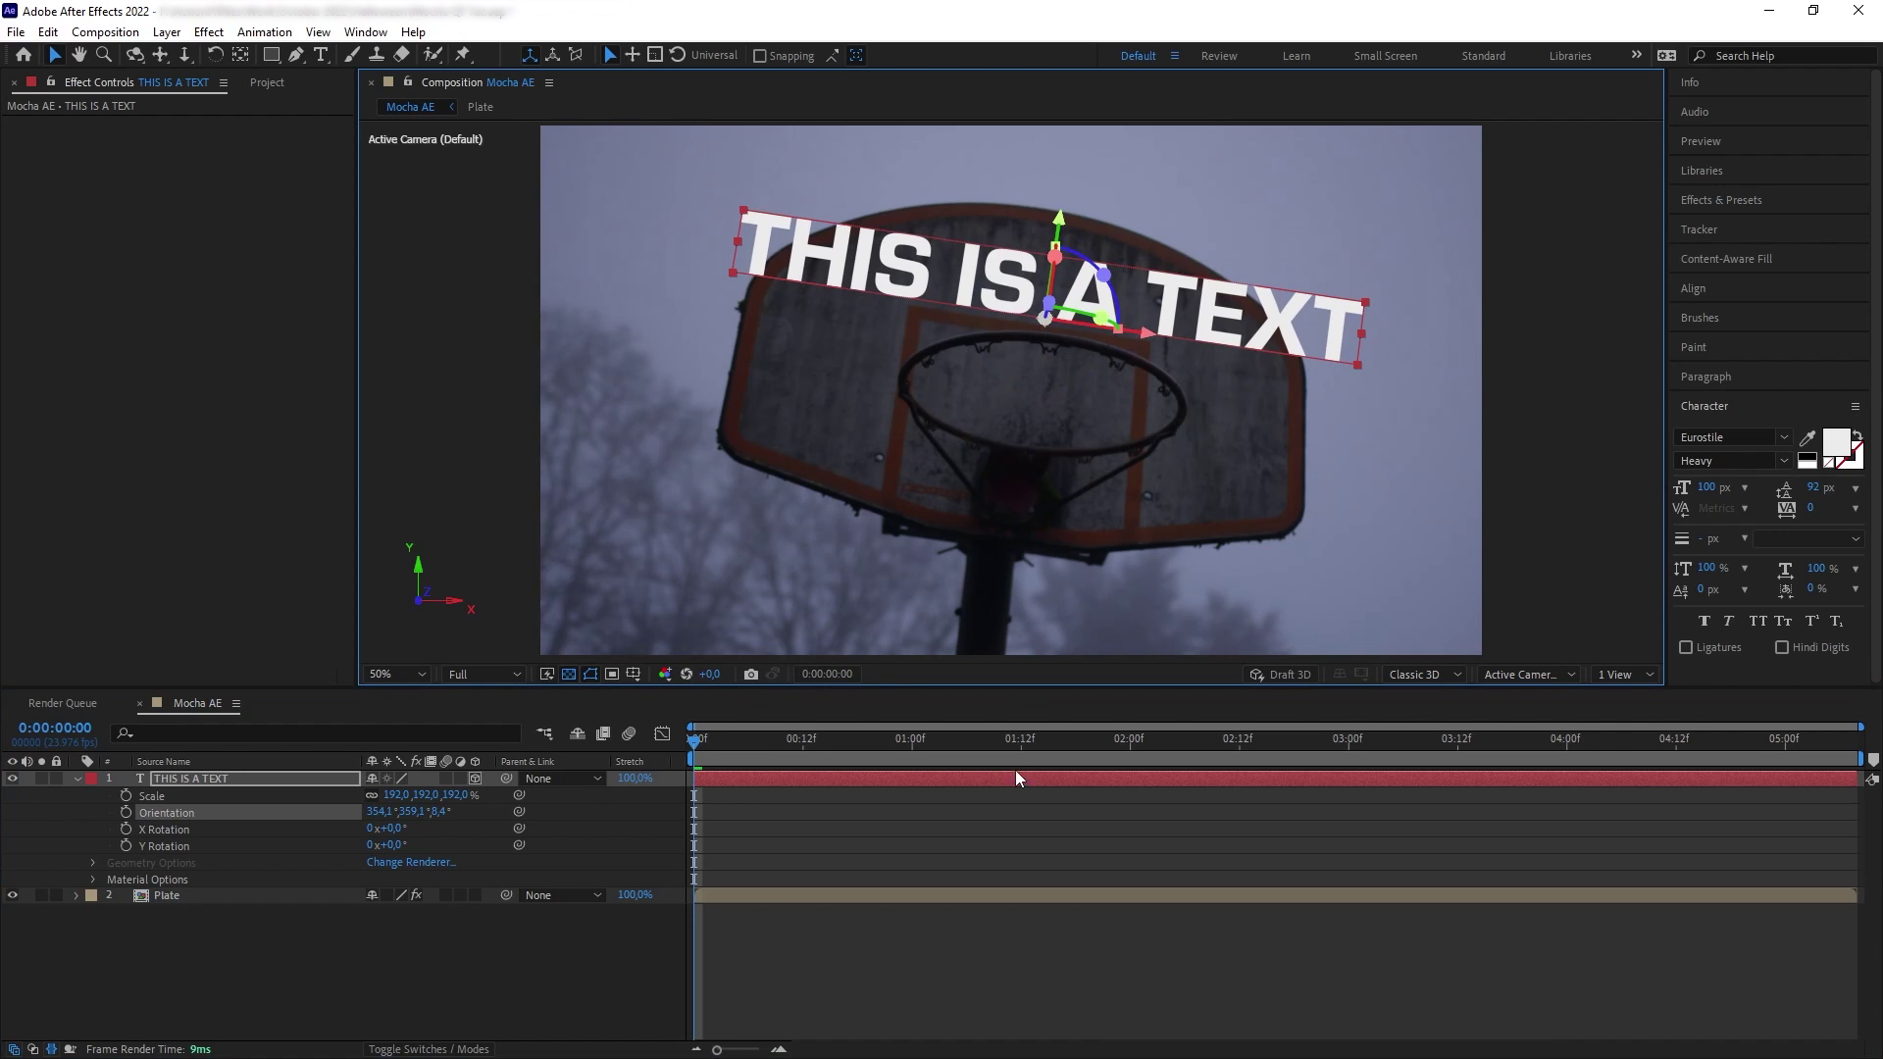
left_click(77, 778)
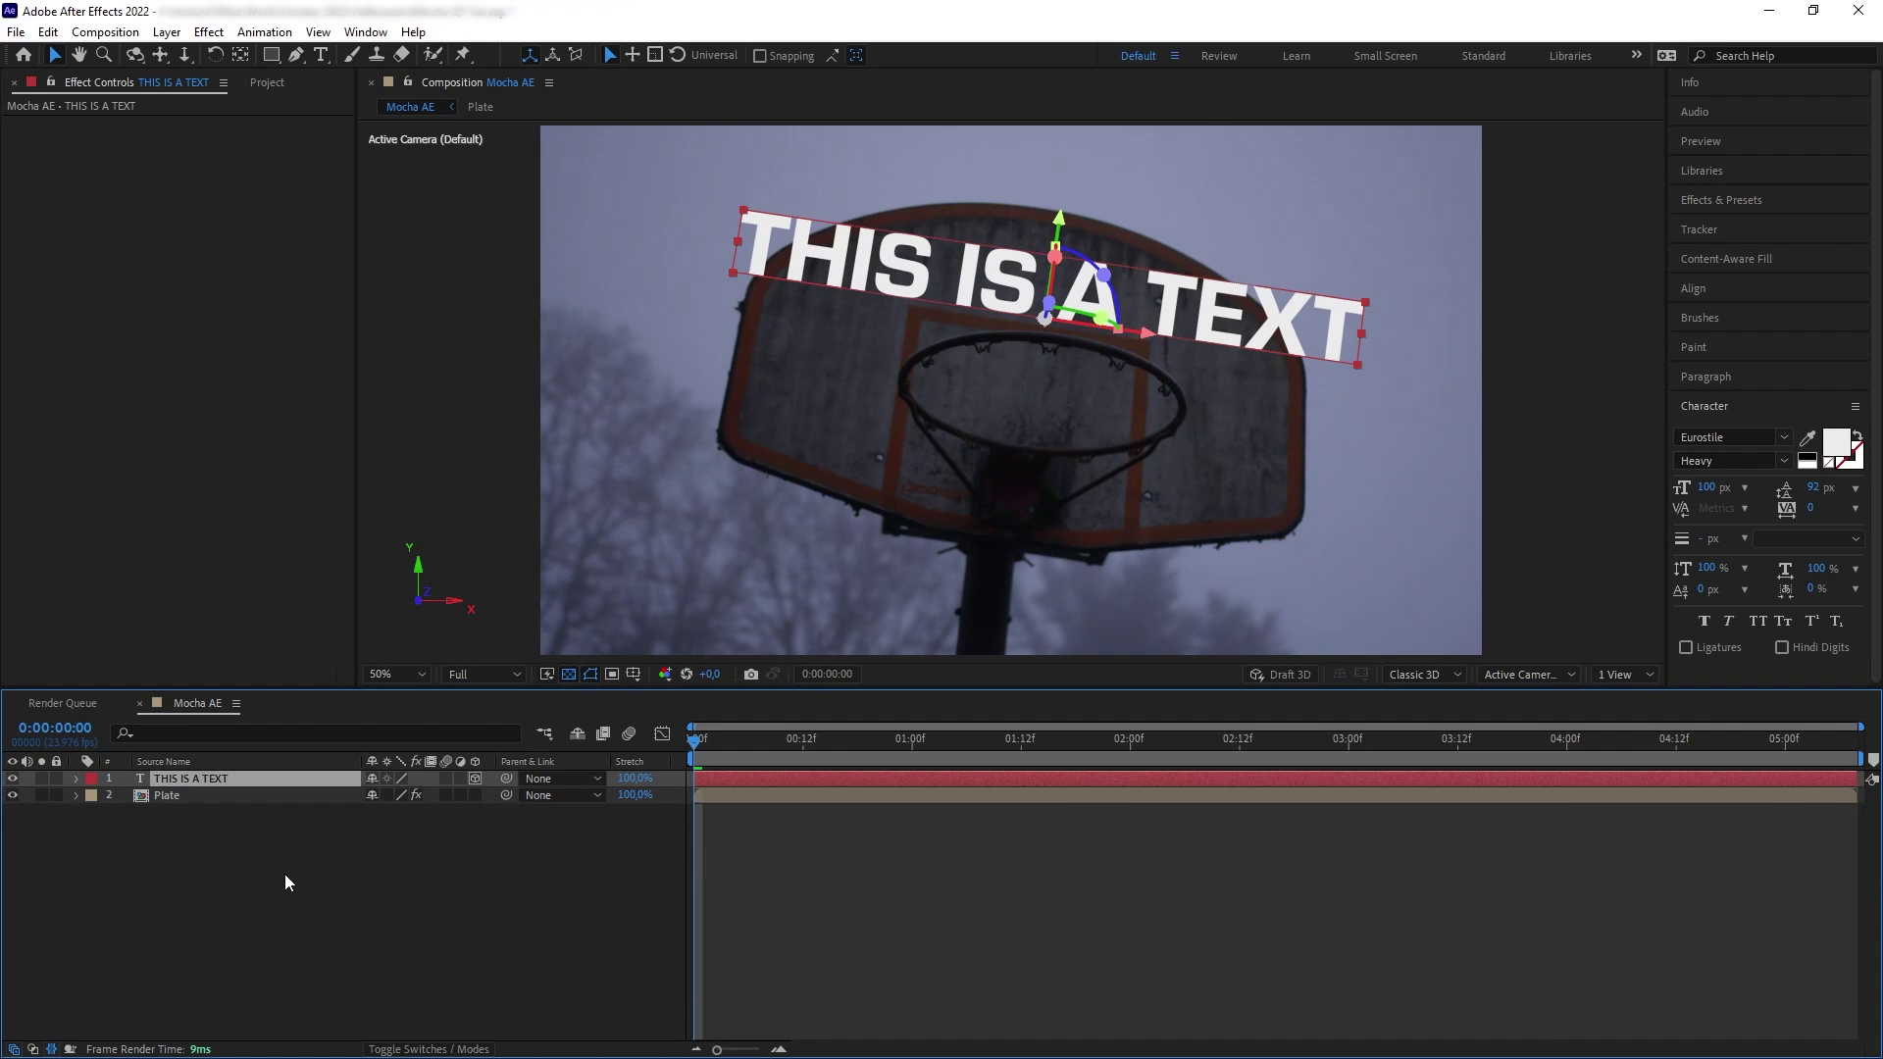
key("ctrl+shift+c")
Step: Name the pre-composition 'Texture Layer' and bring up the Plate's Mocha AE tracking data settings
type("Texture Layer")
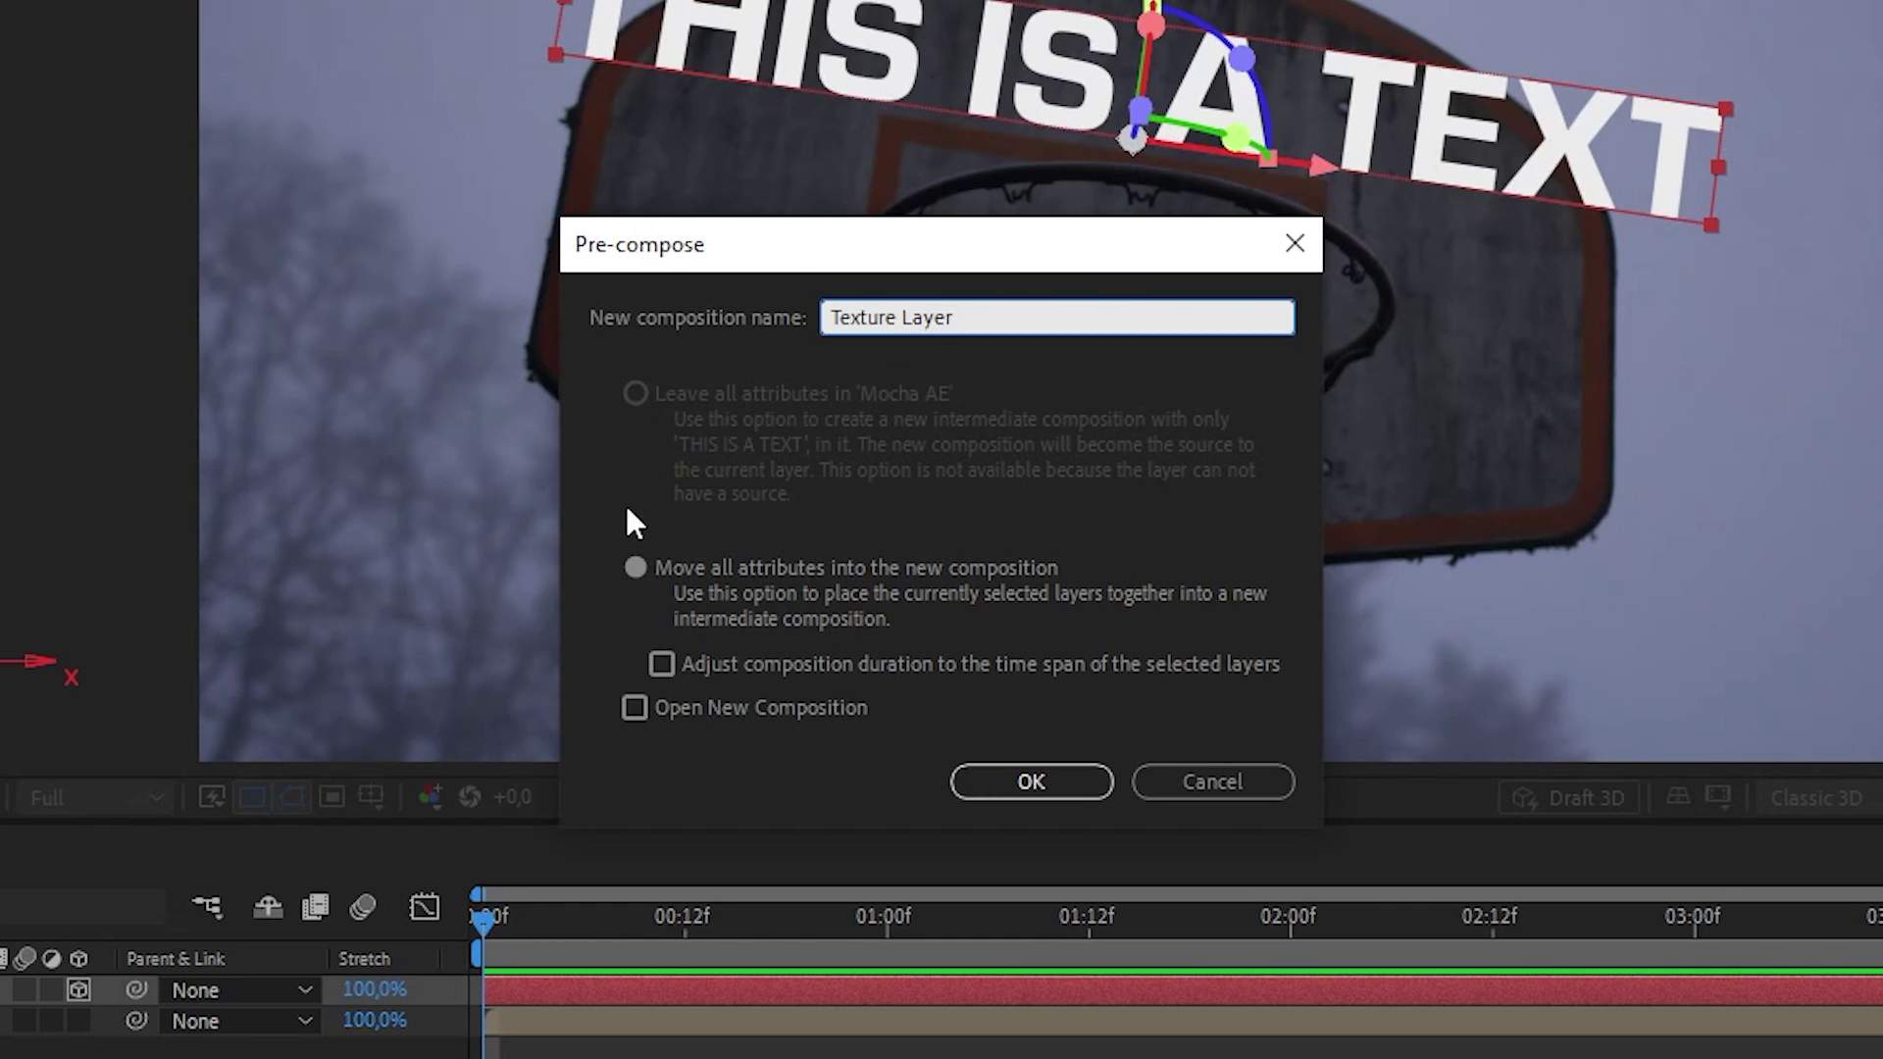
left_click(1041, 785)
left_click(240, 793)
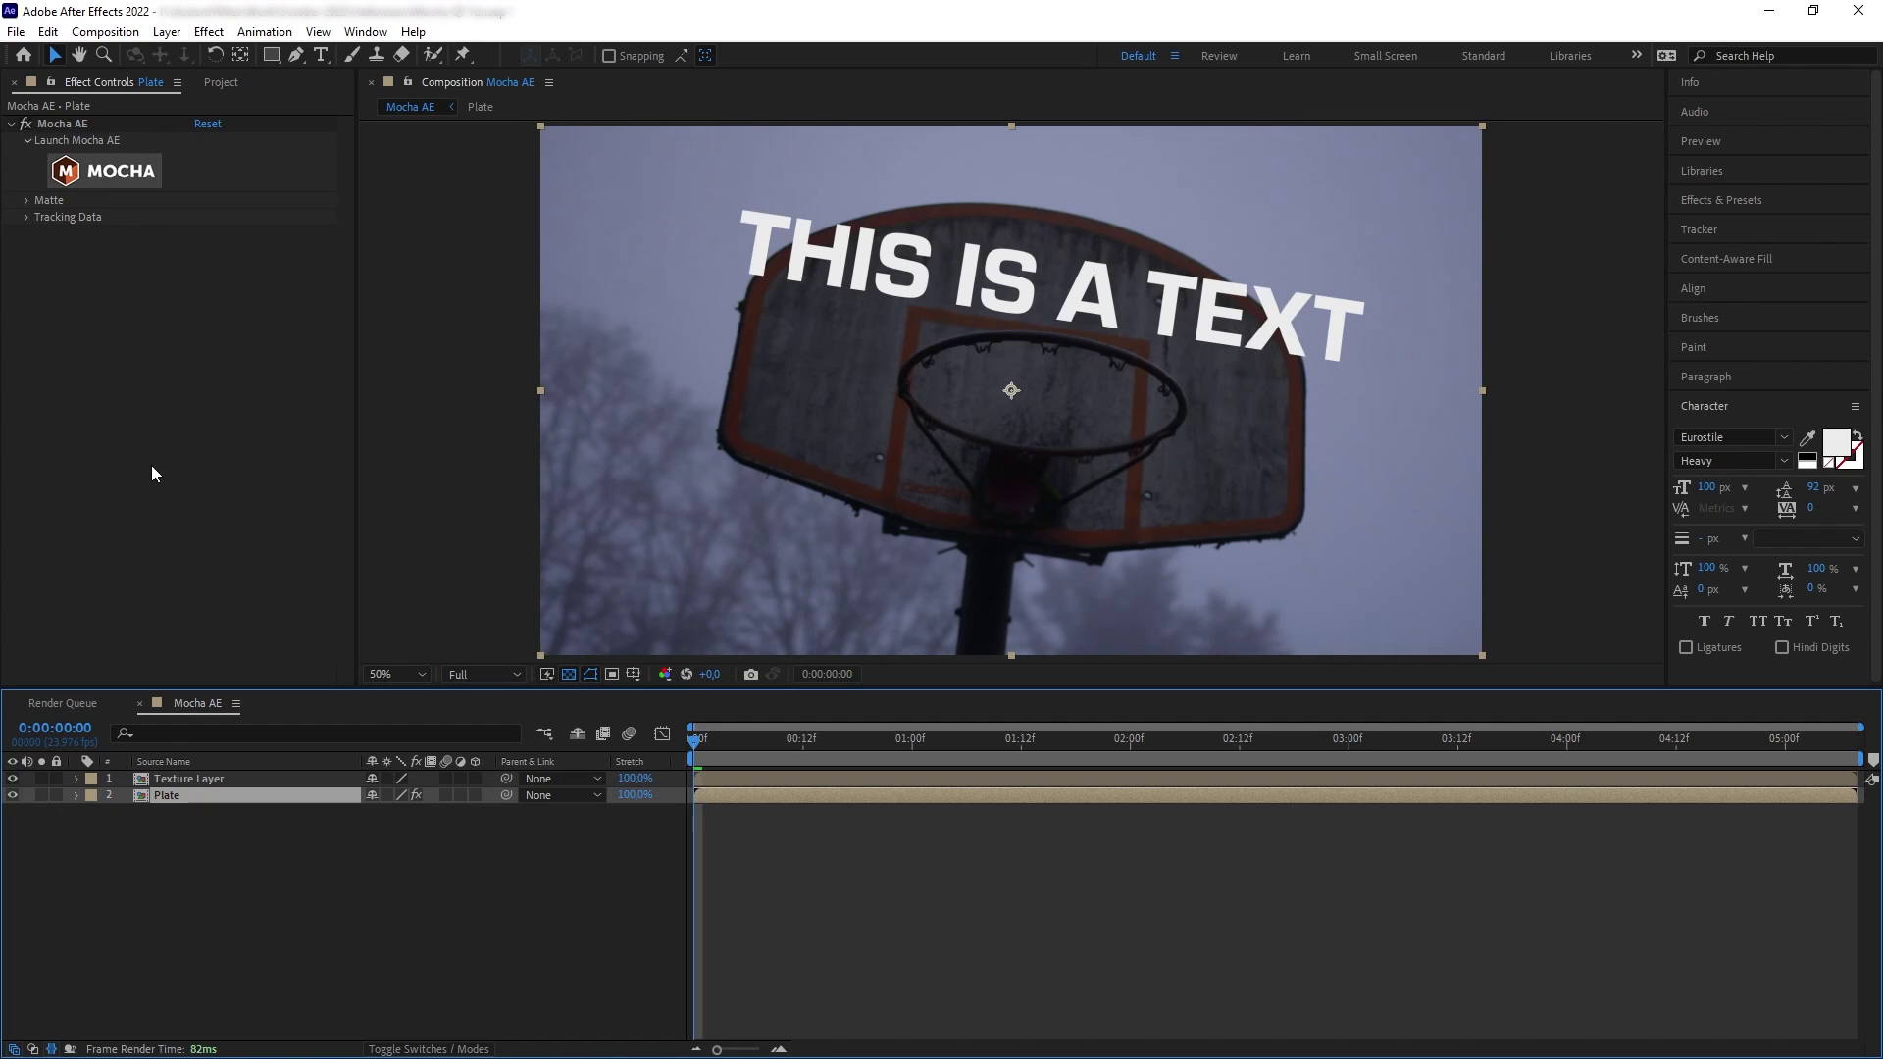
left_click(26, 215)
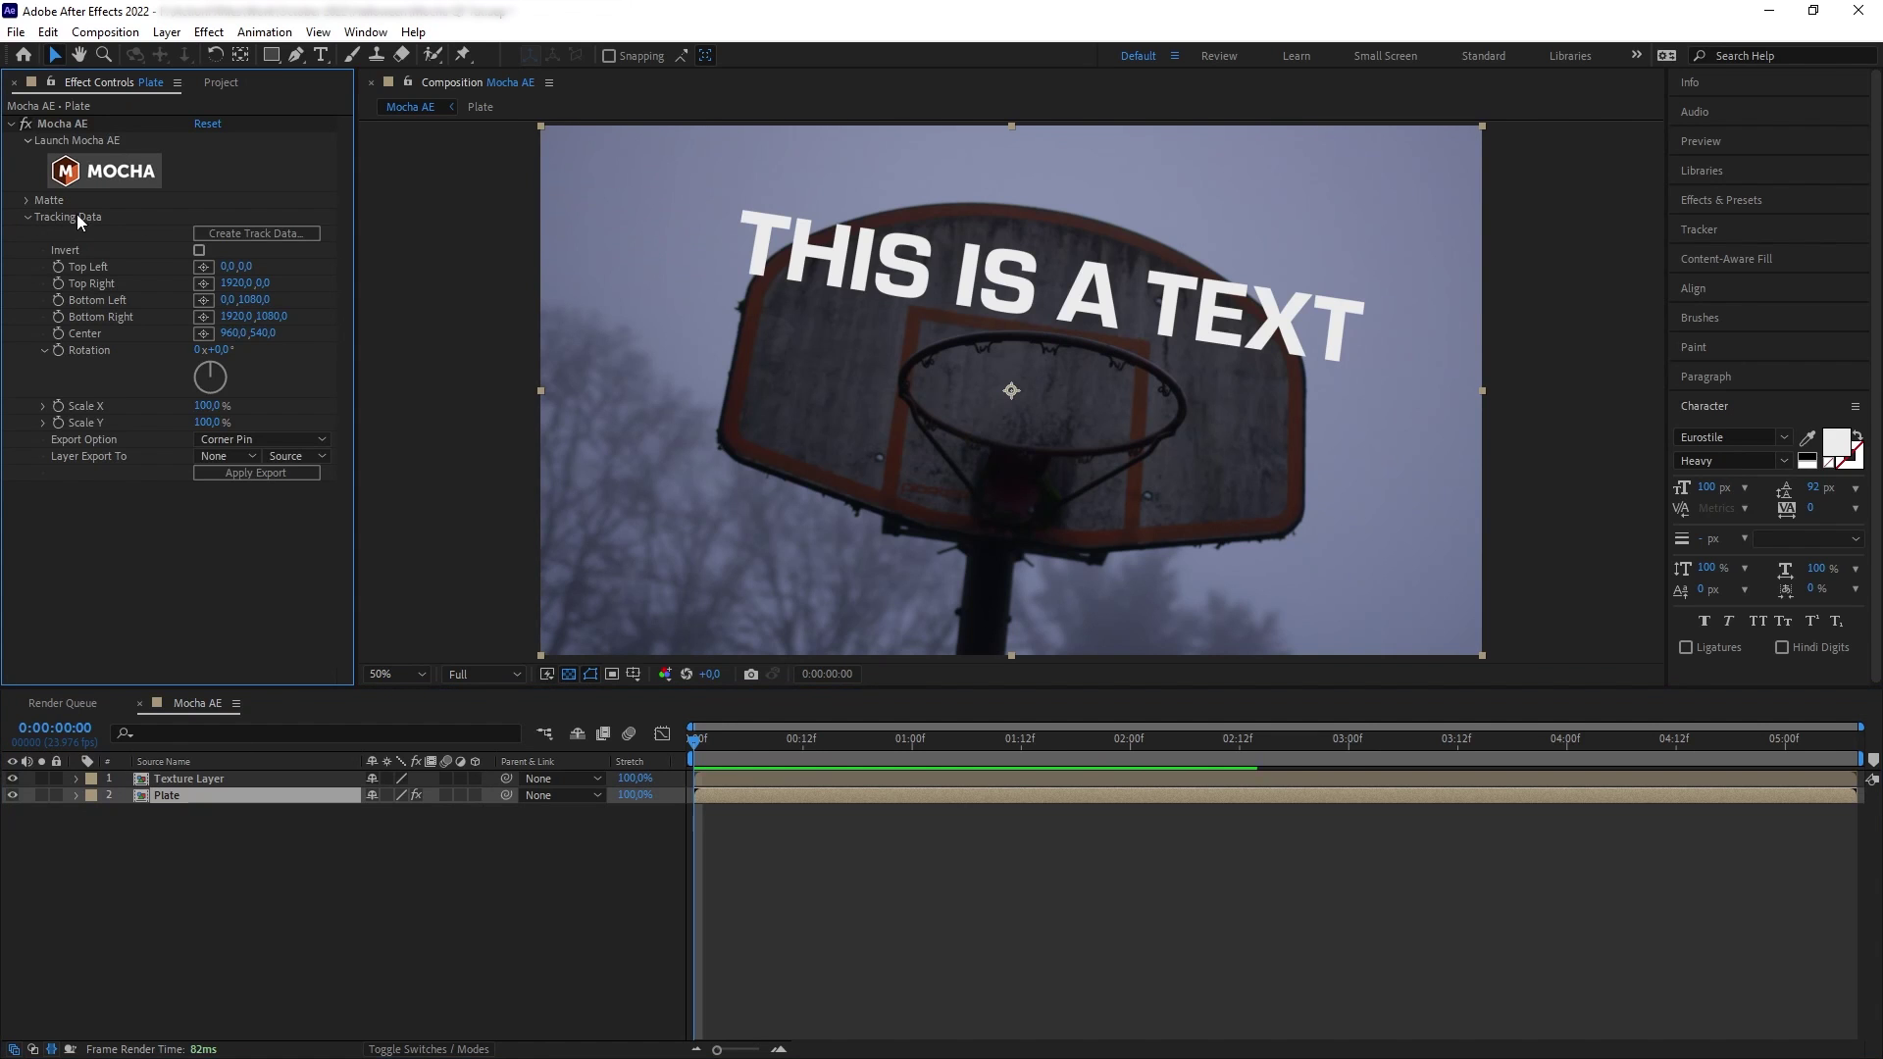
Step: Export Layer 1's track as a Corner Pin to Texture Layer and play it back
left_click(215, 233)
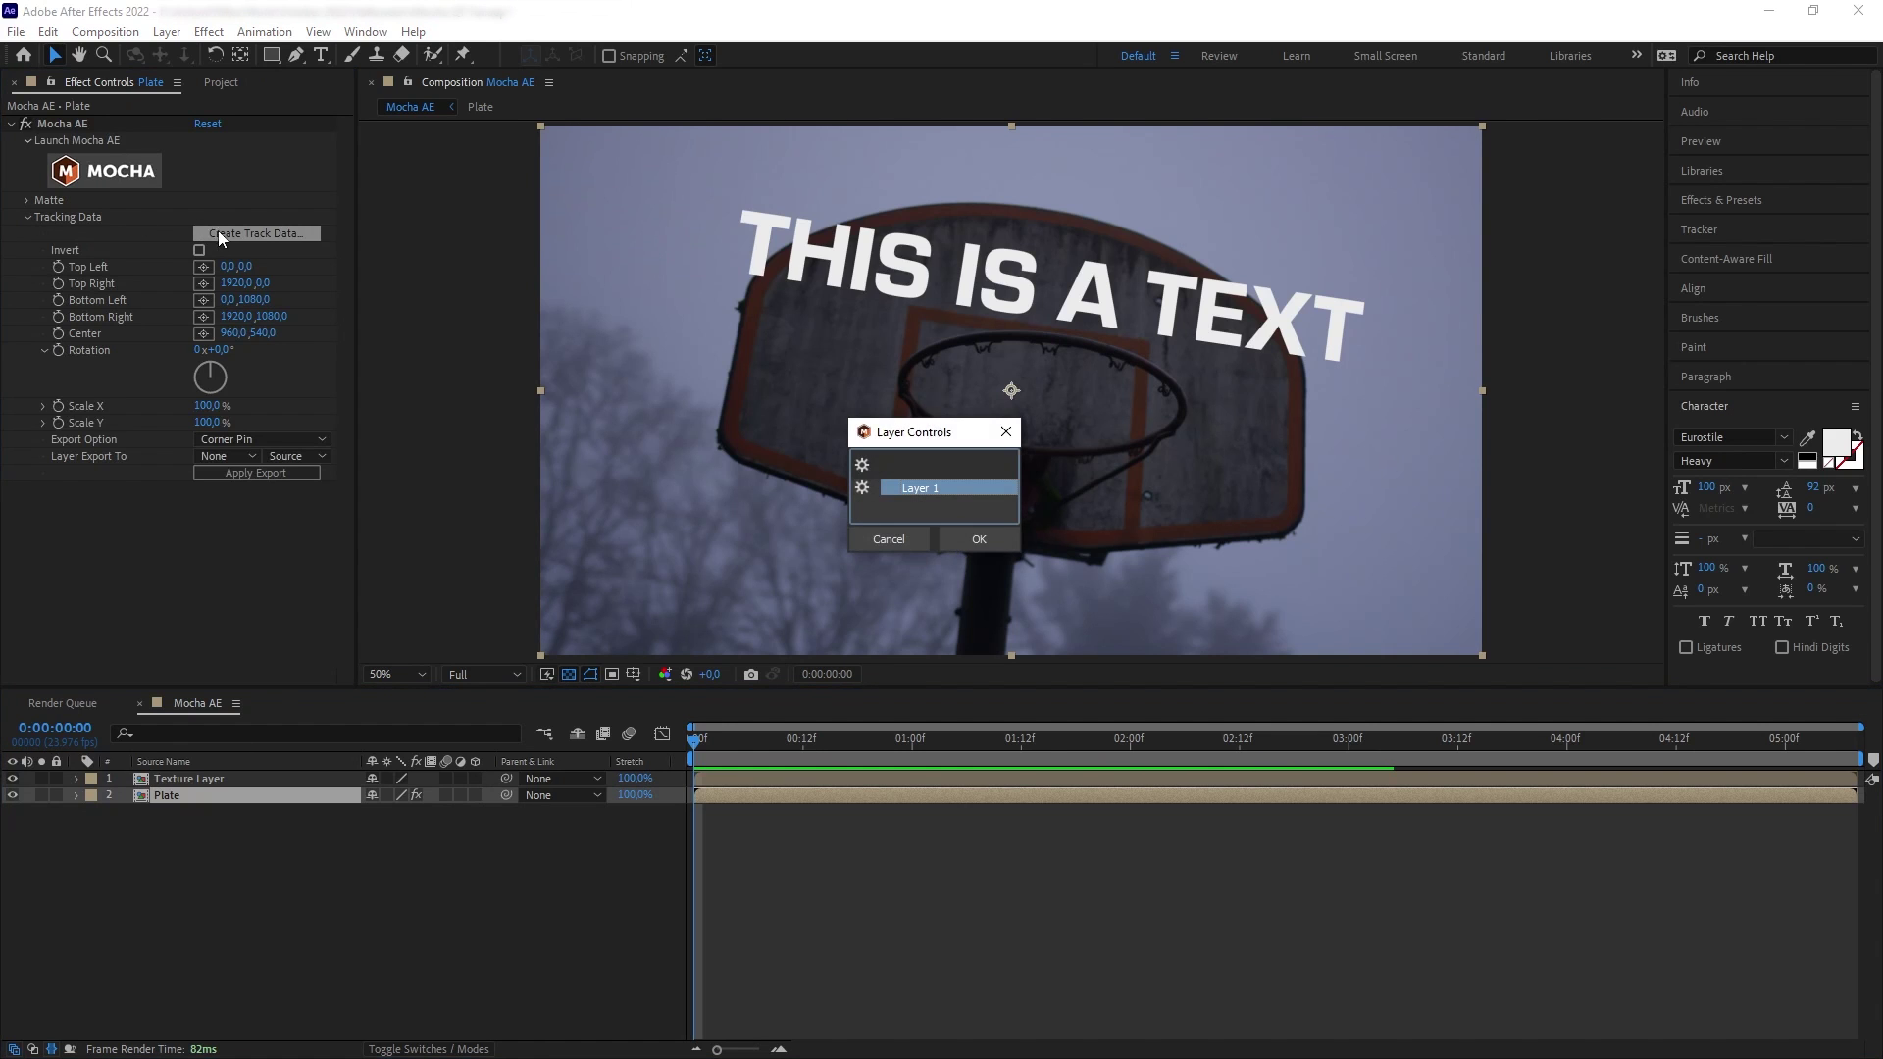
left_click(1000, 541)
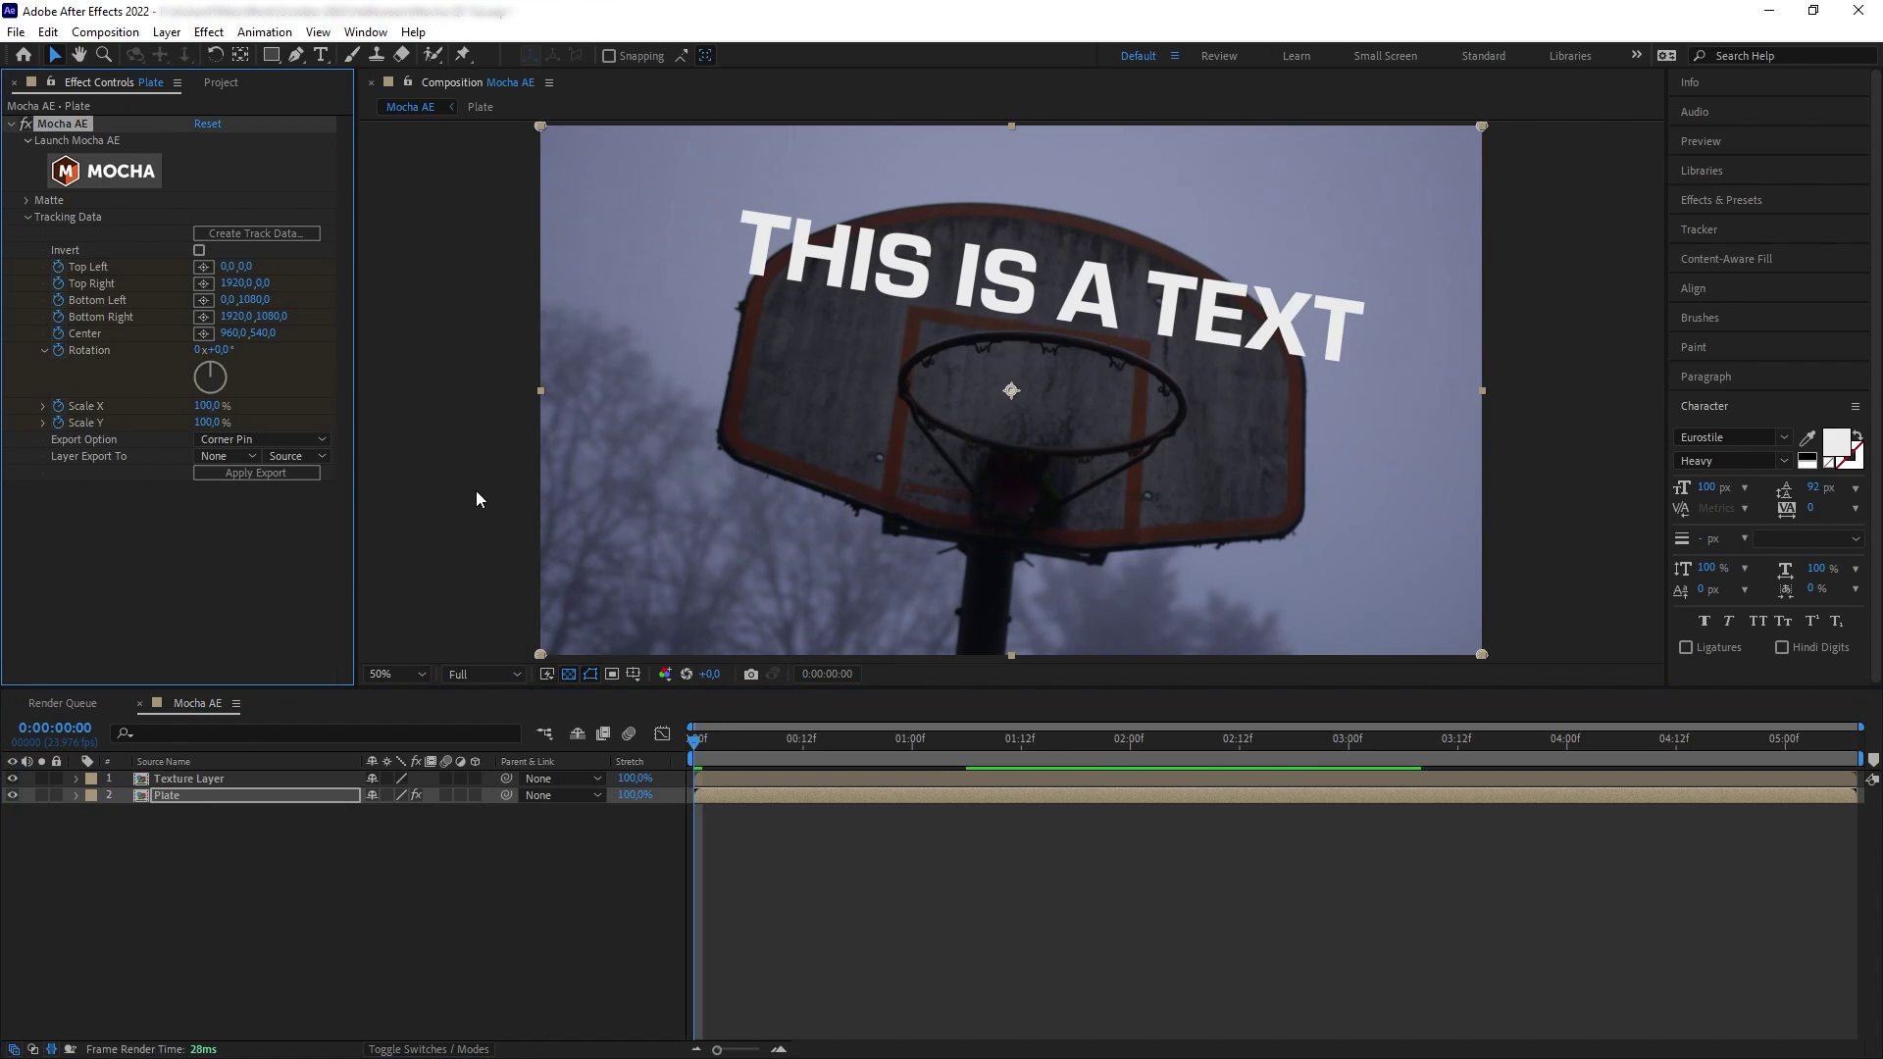
left_click(233, 439)
left_click(238, 459)
left_click(238, 457)
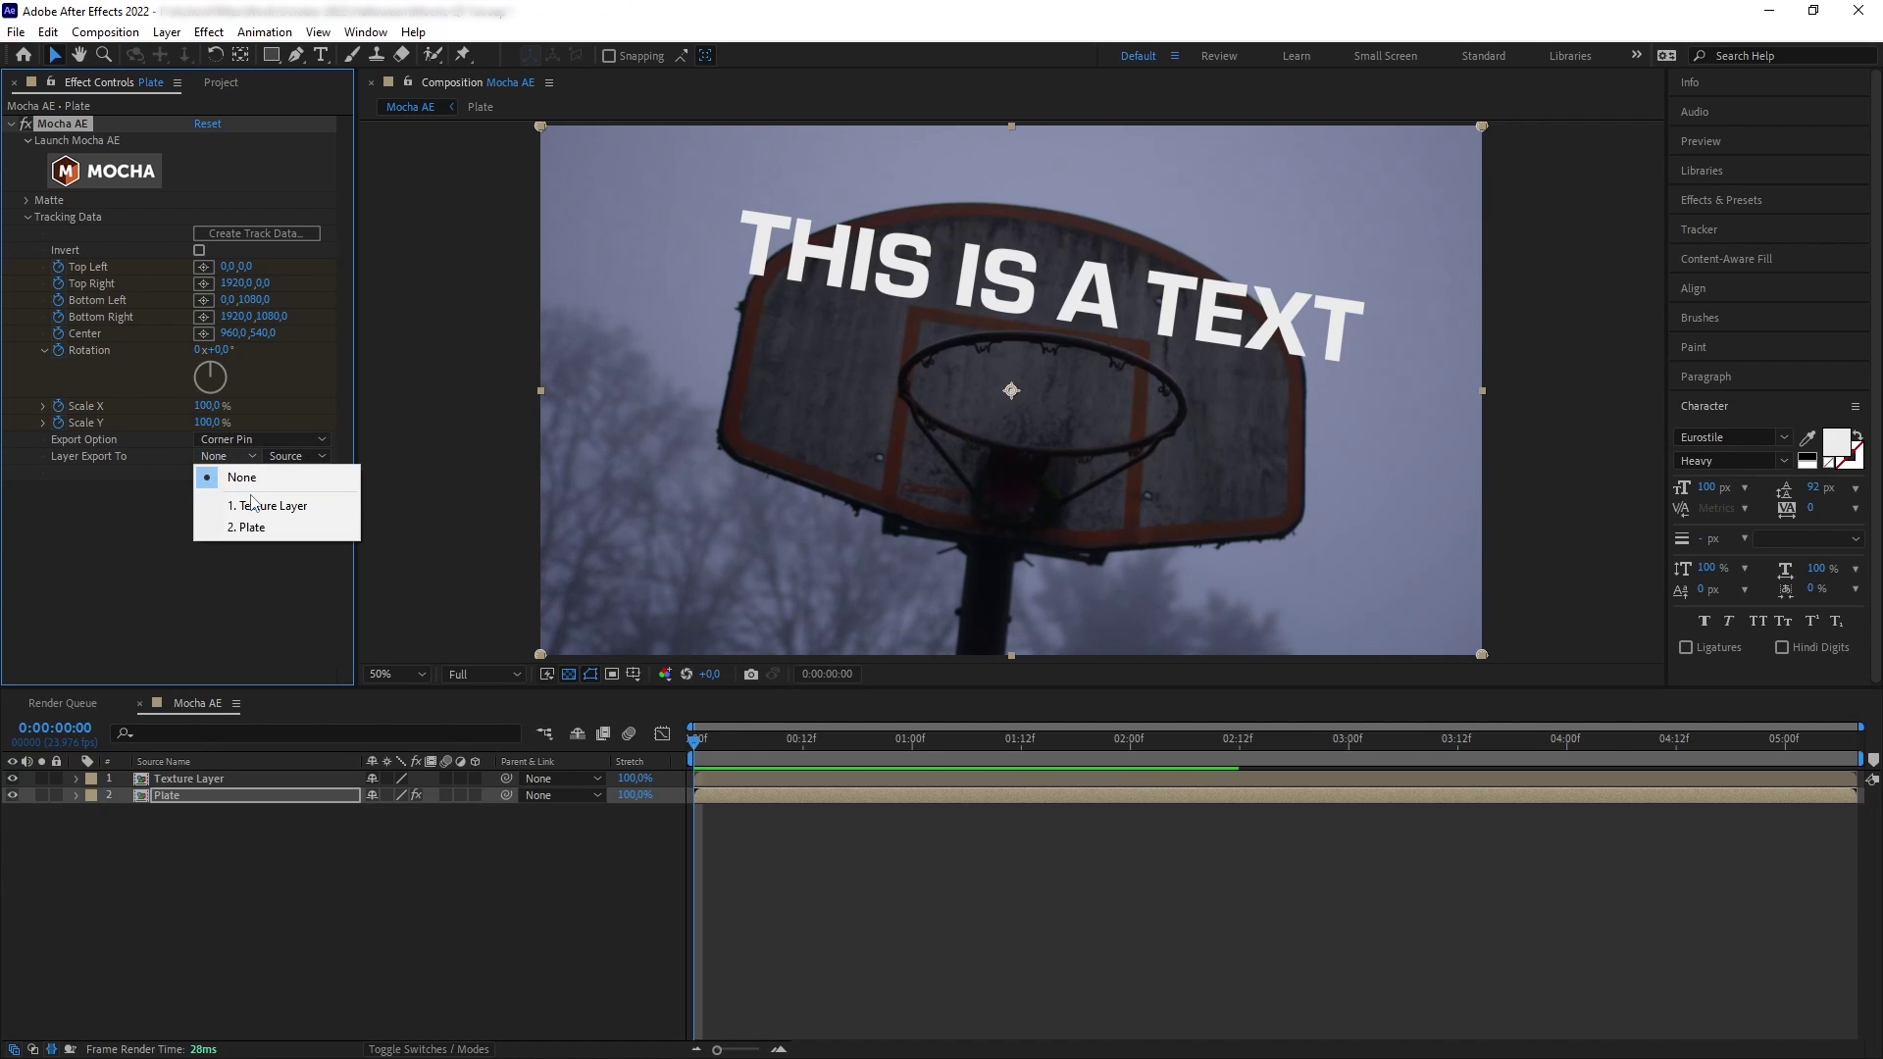
left_click(256, 508)
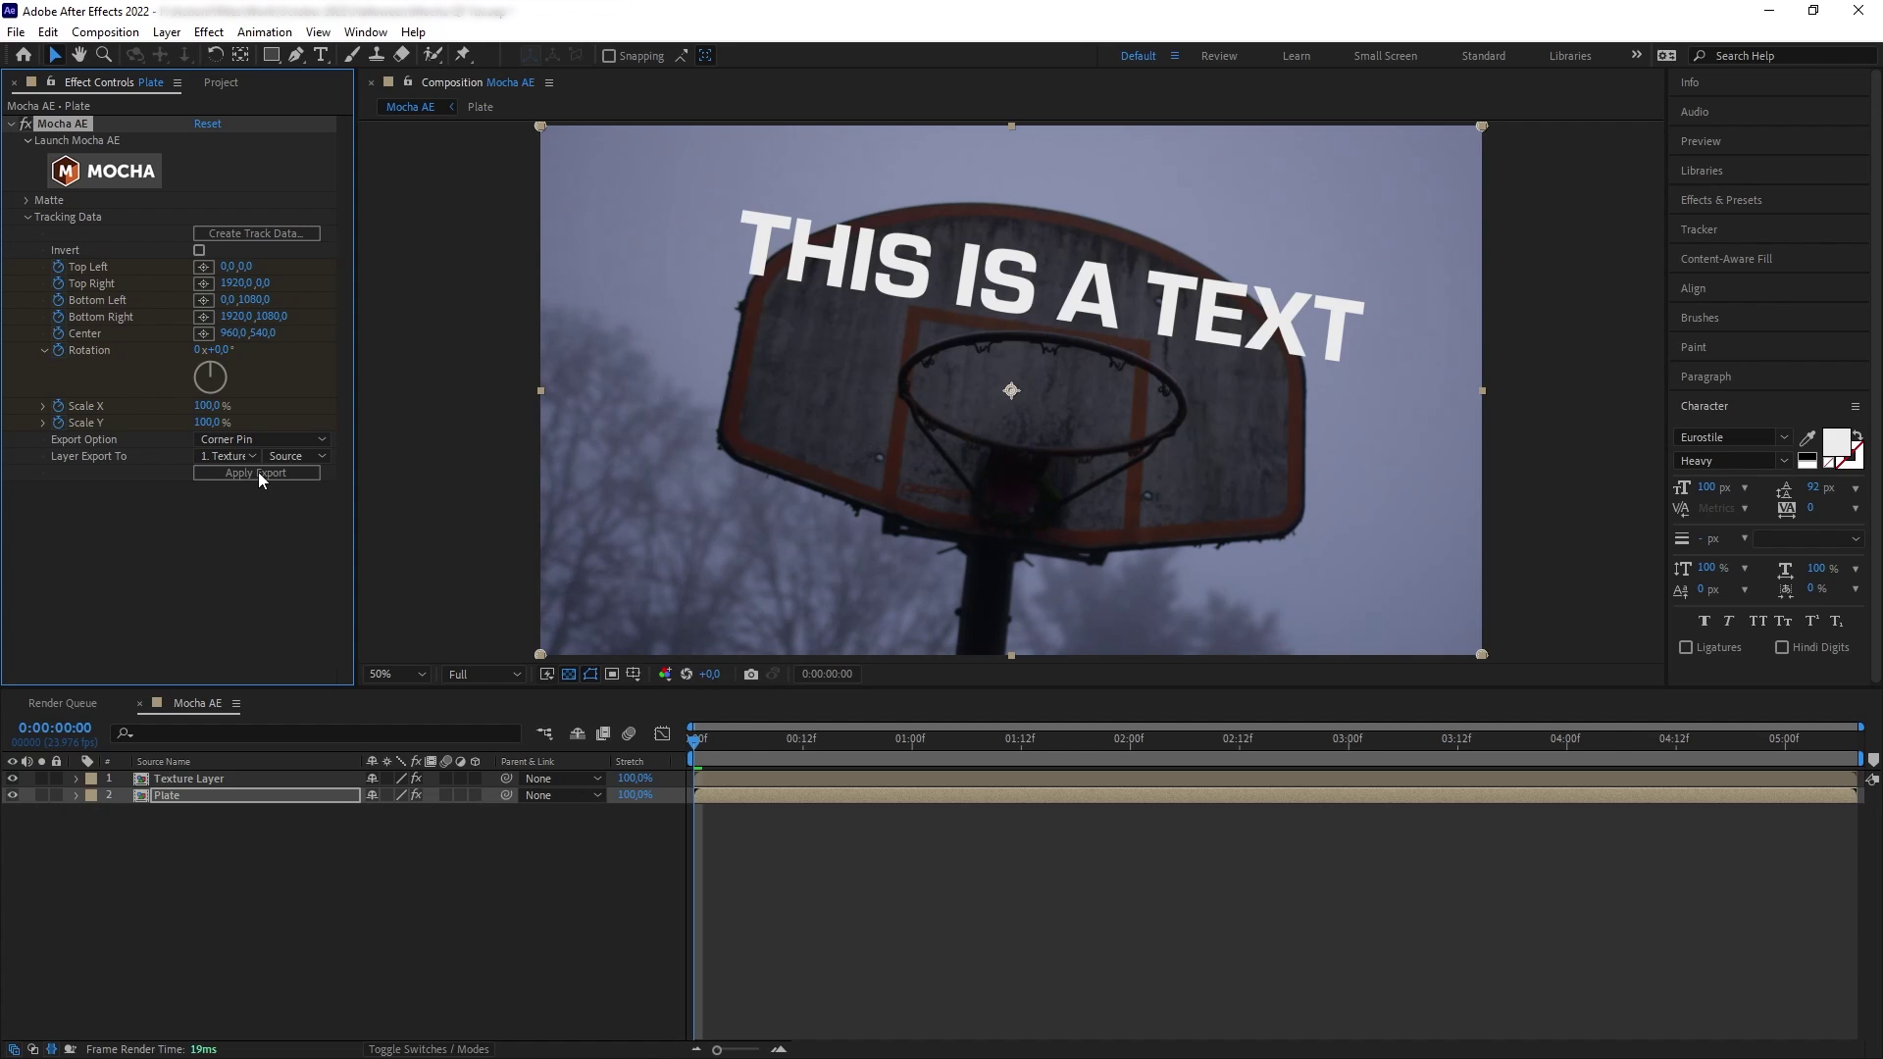
left_click(257, 473)
key("space")
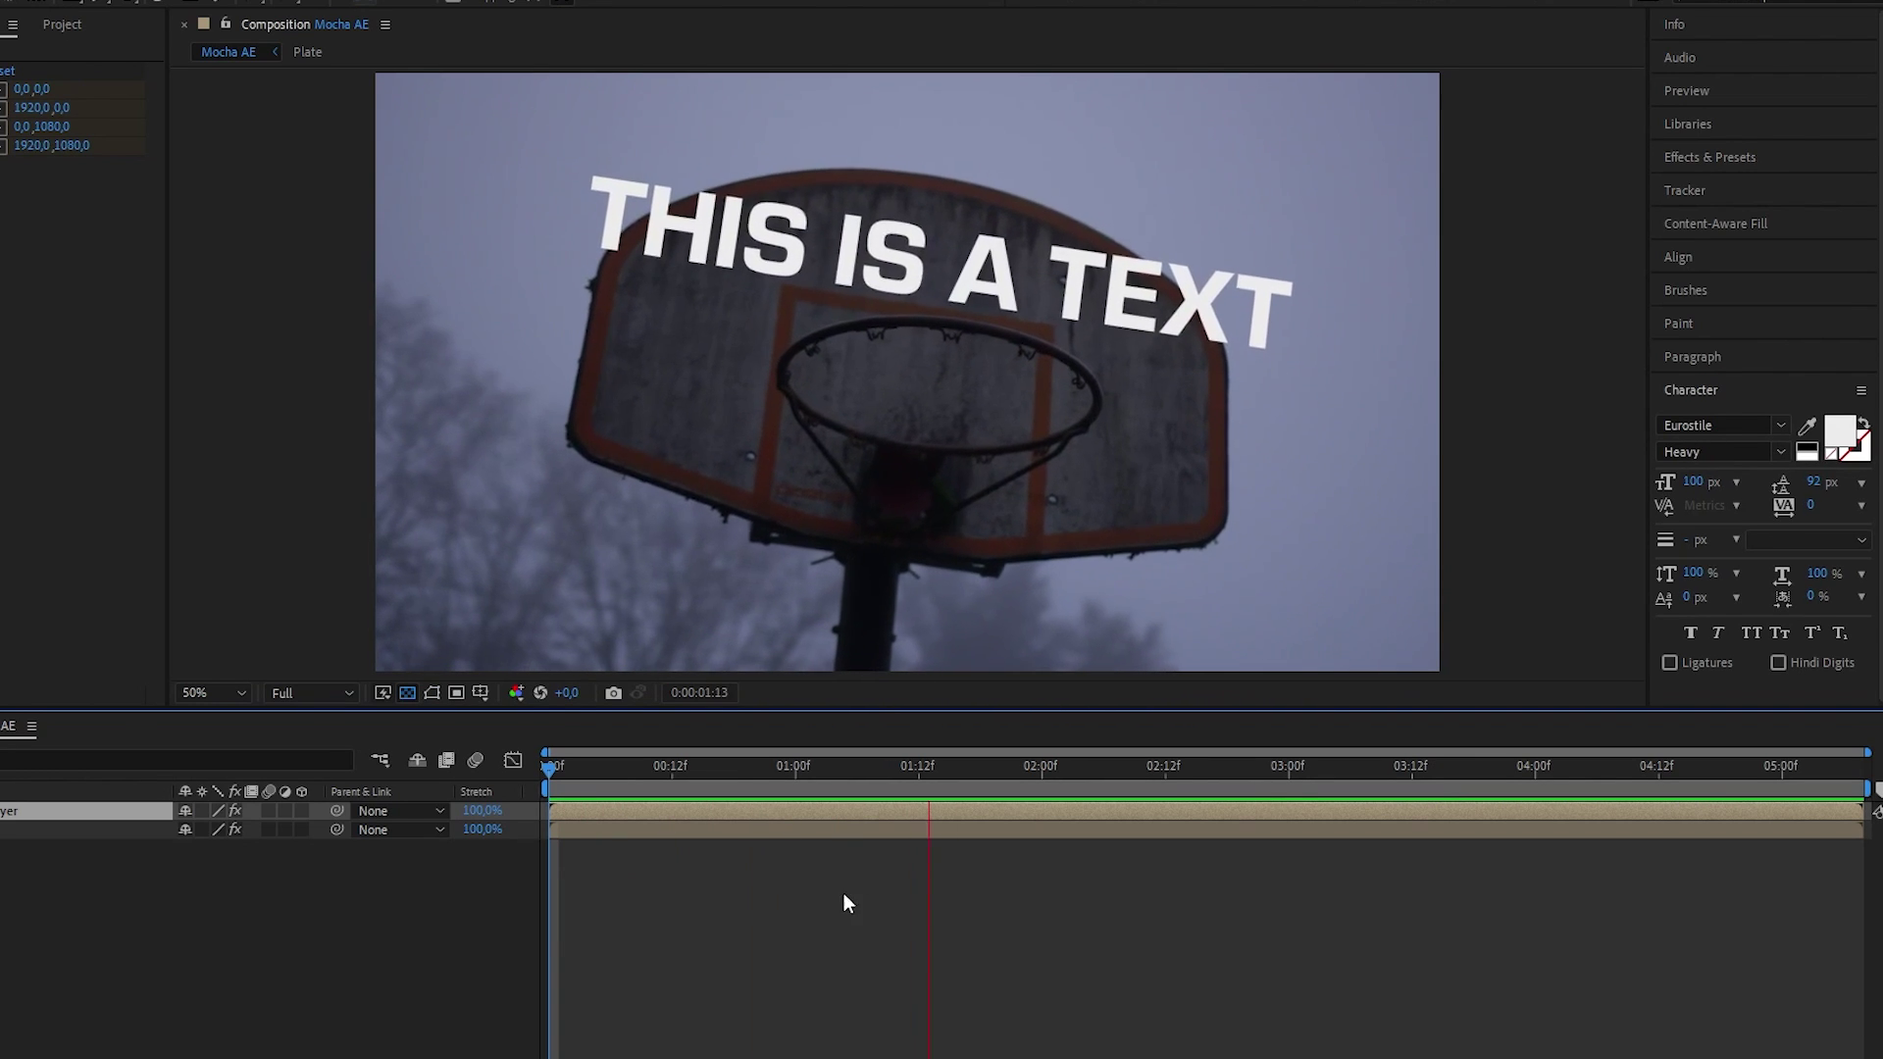
left_click(1134, 770)
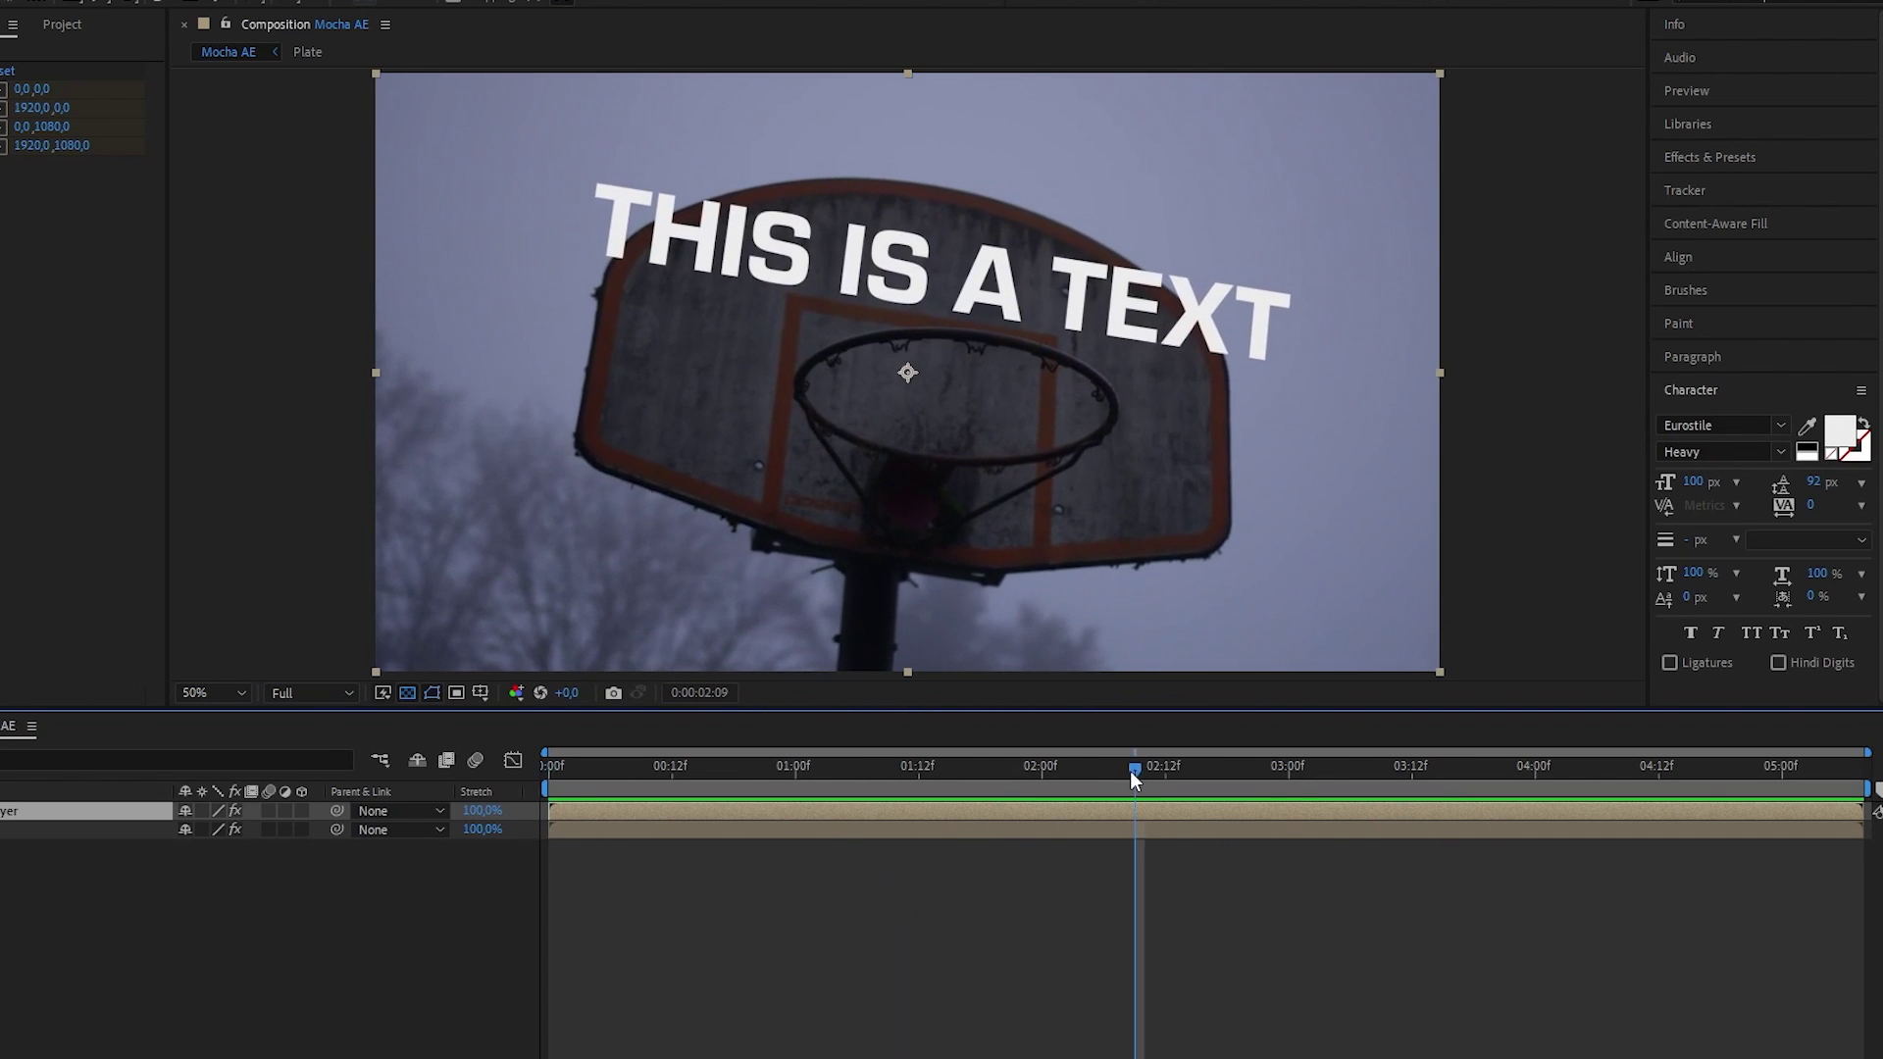
left_click_drag(1134, 770, 547, 770)
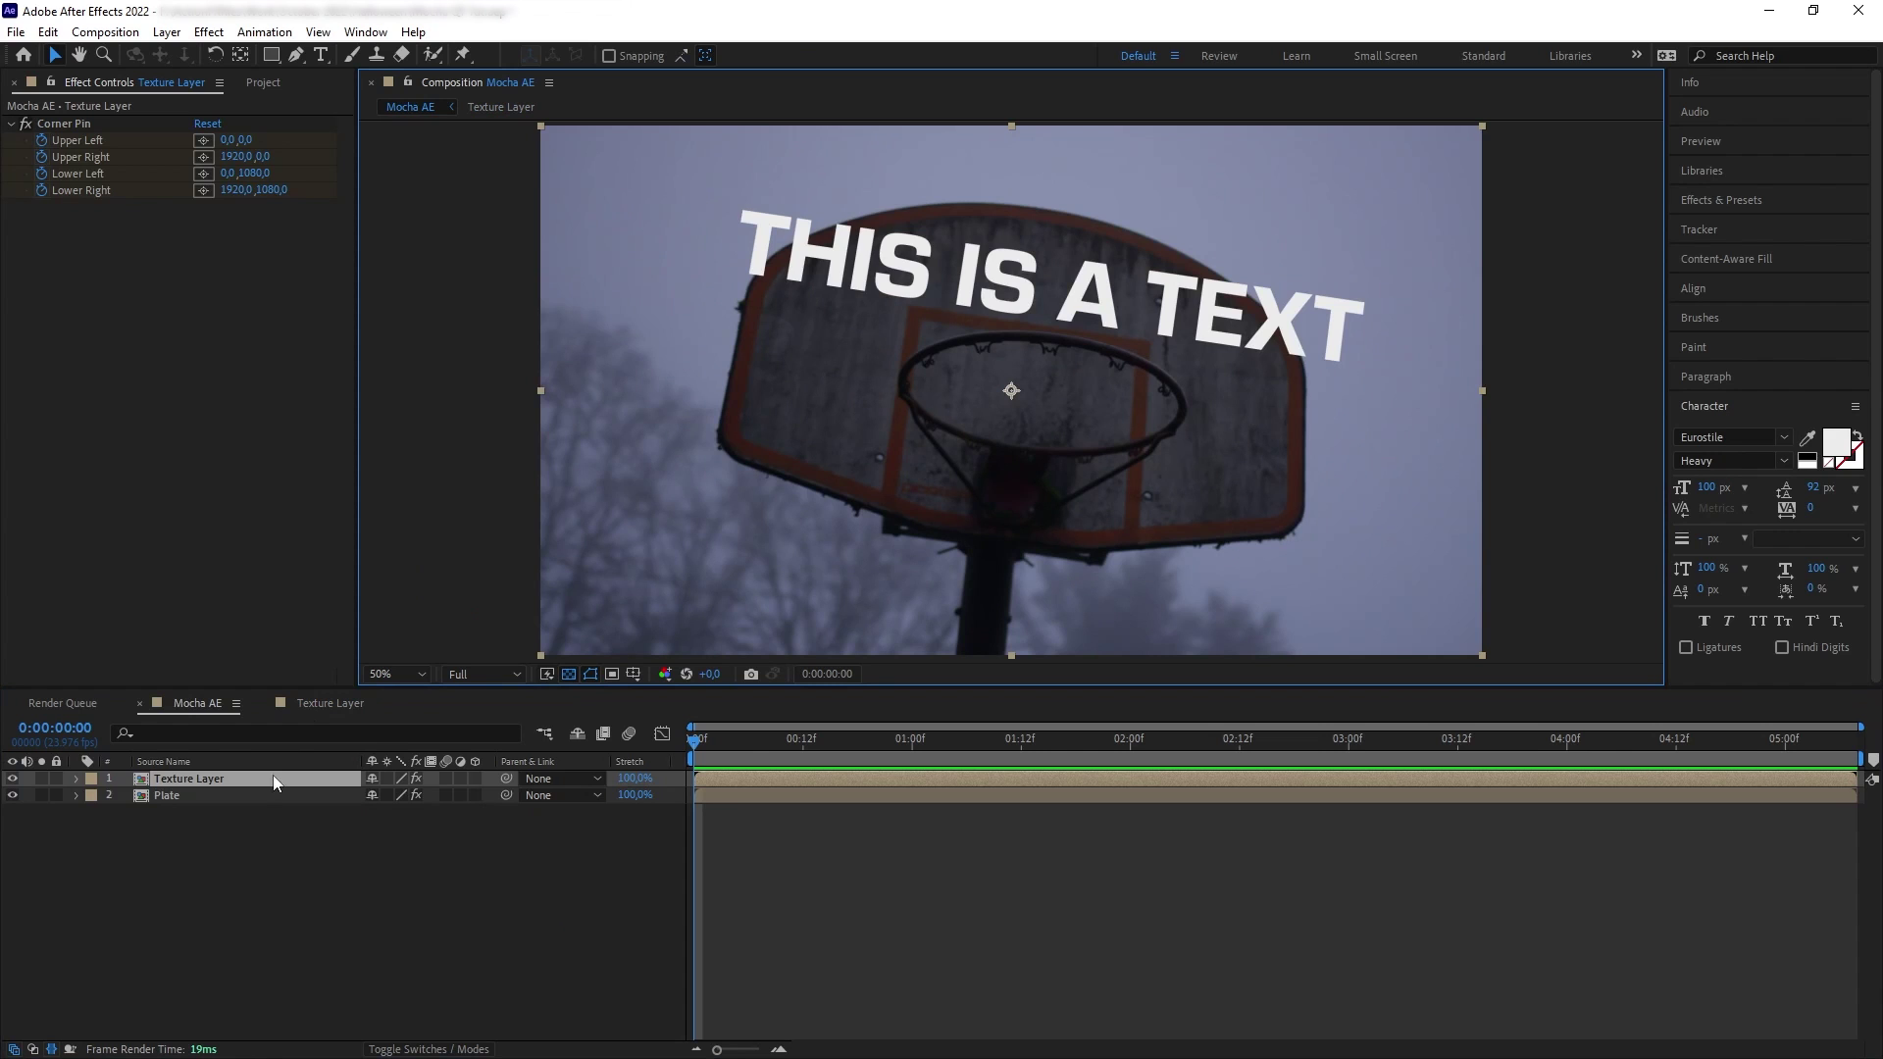
Step: Scale the Texture Layer precomp's content to 252% and play the Mocha AE comp to review the blood
double_click(271, 778)
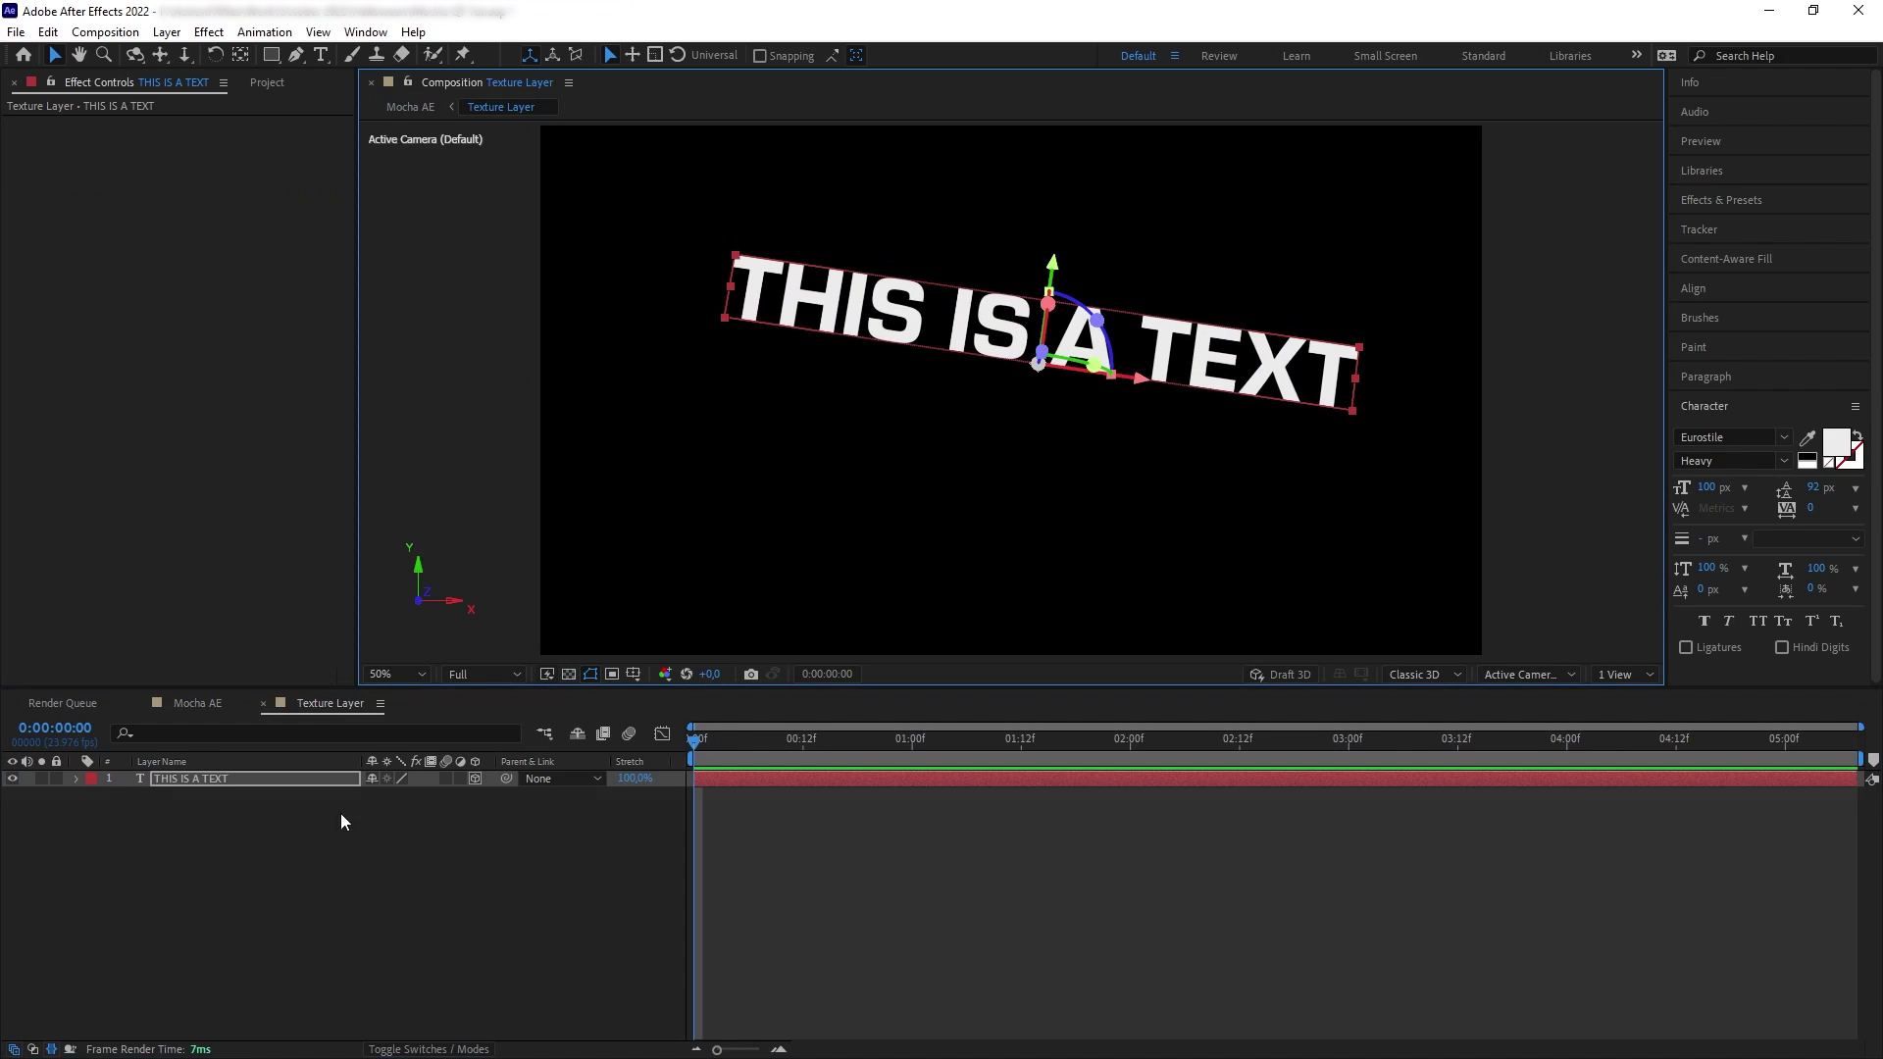
key("s")
left_click_drag(453, 796, 437, 234)
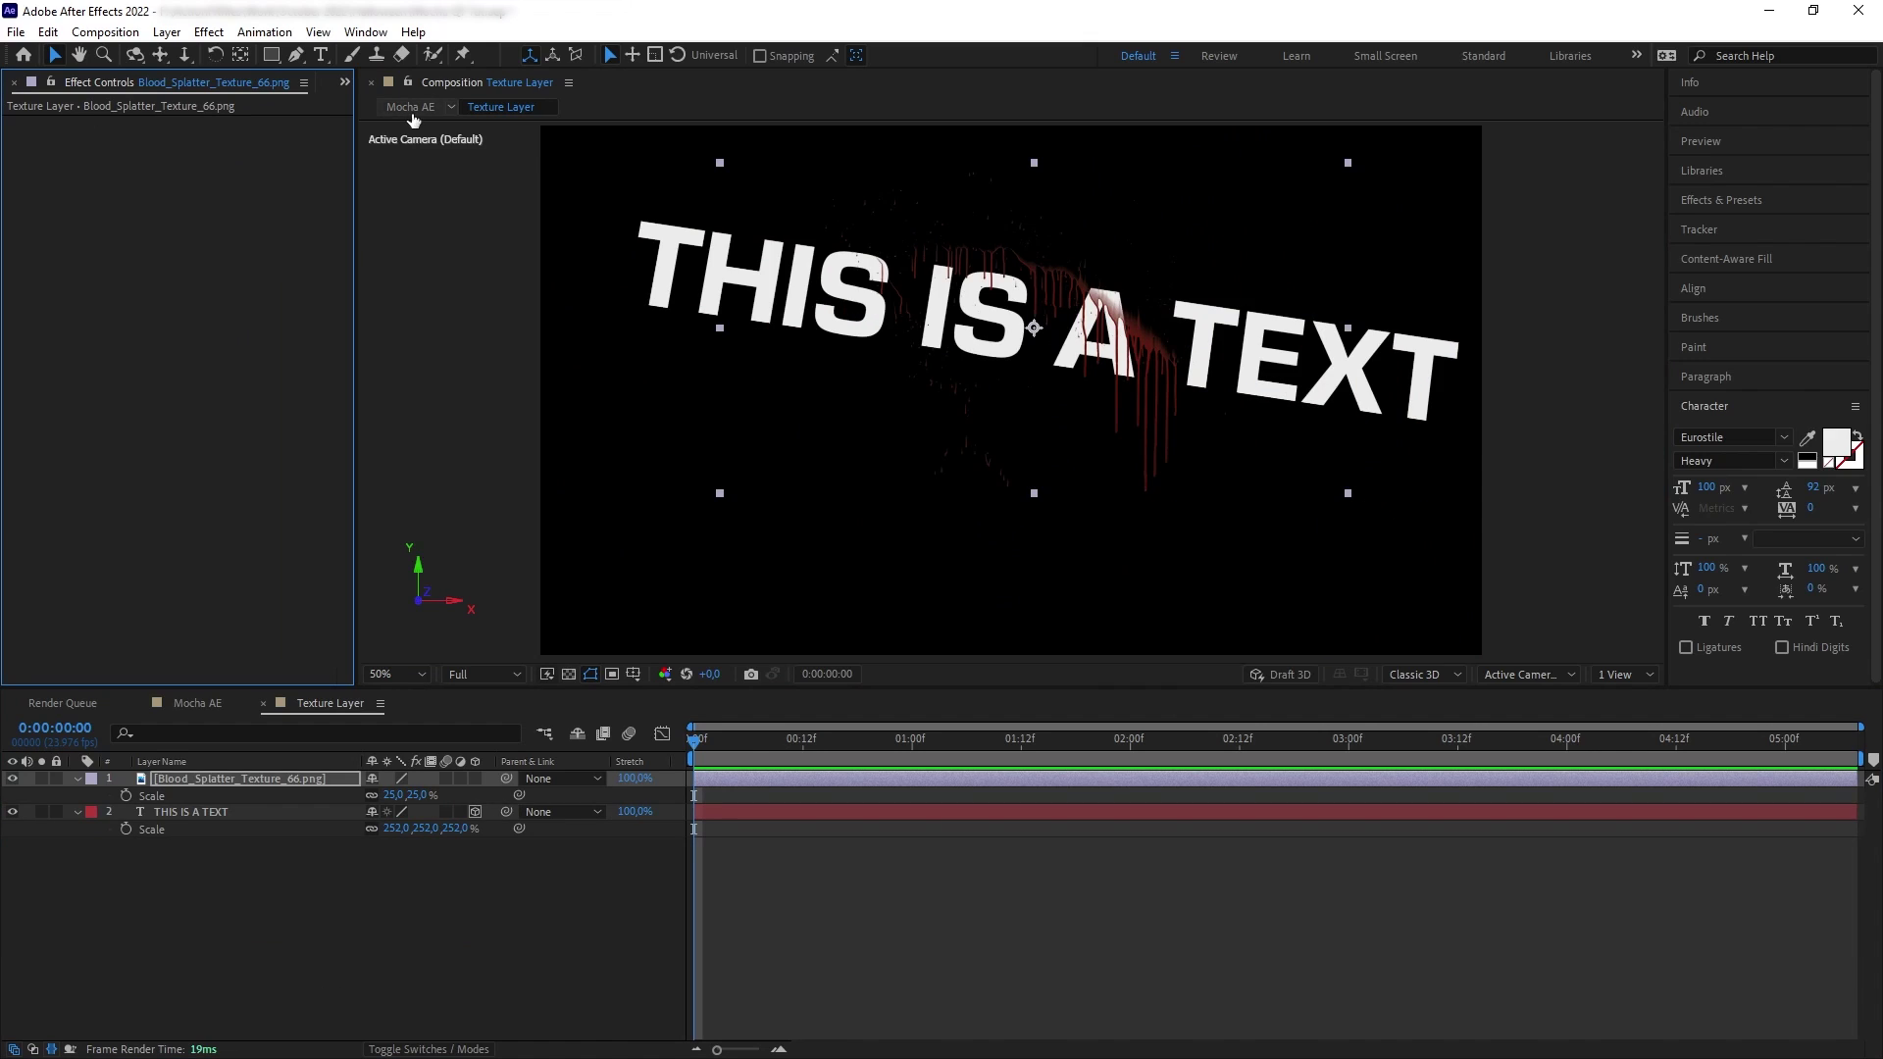
left_click(412, 110)
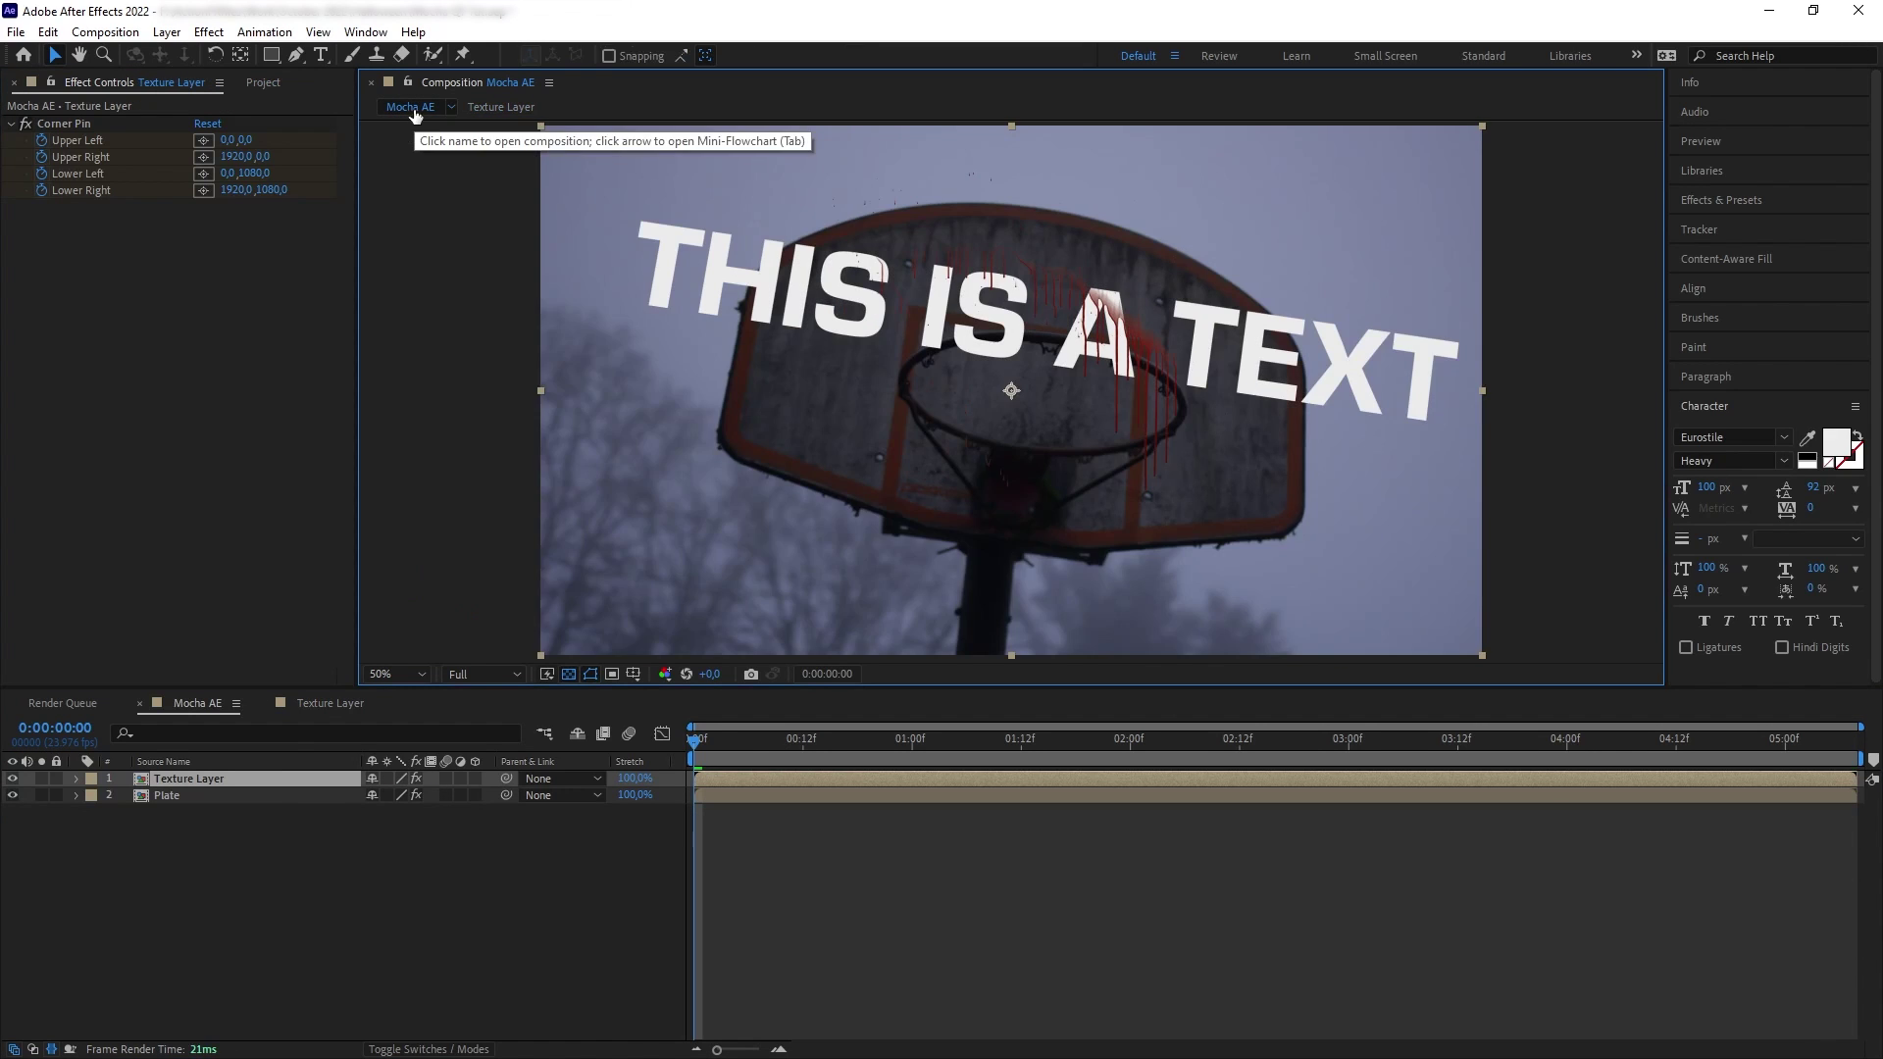
key("space")
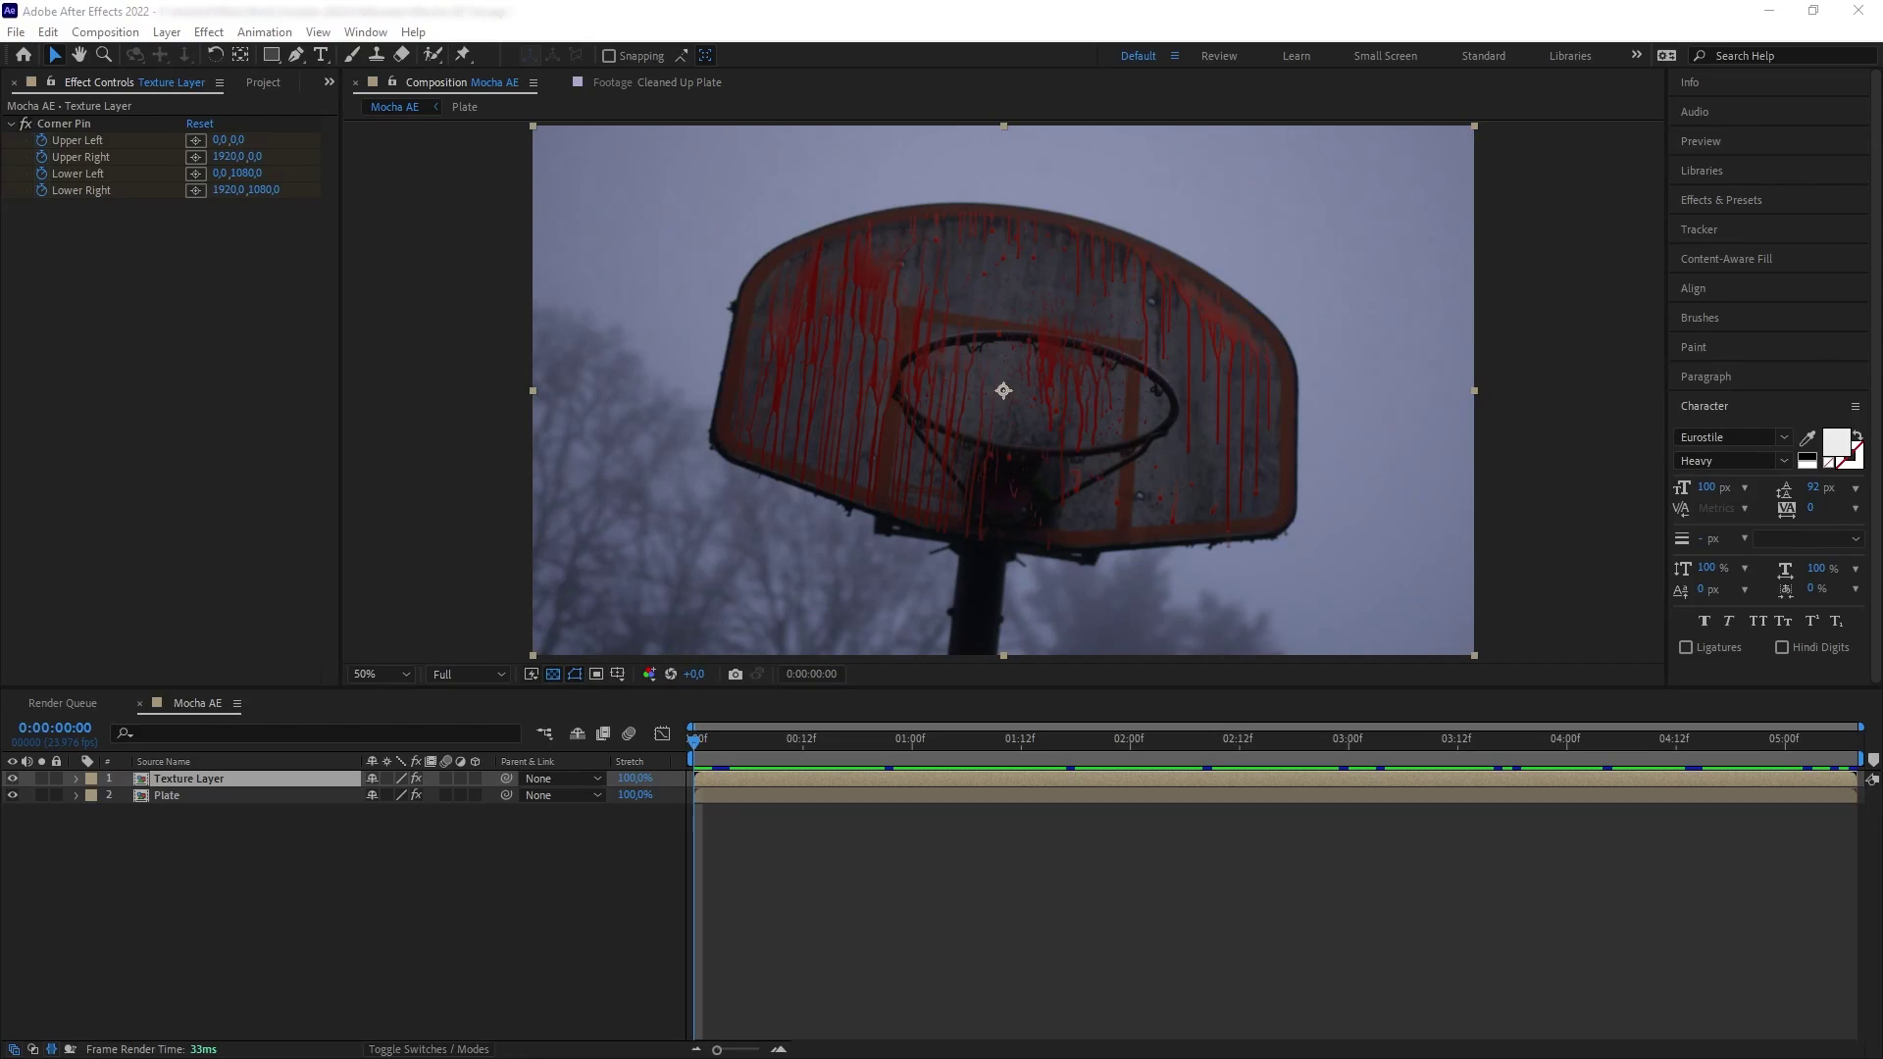
key("space")
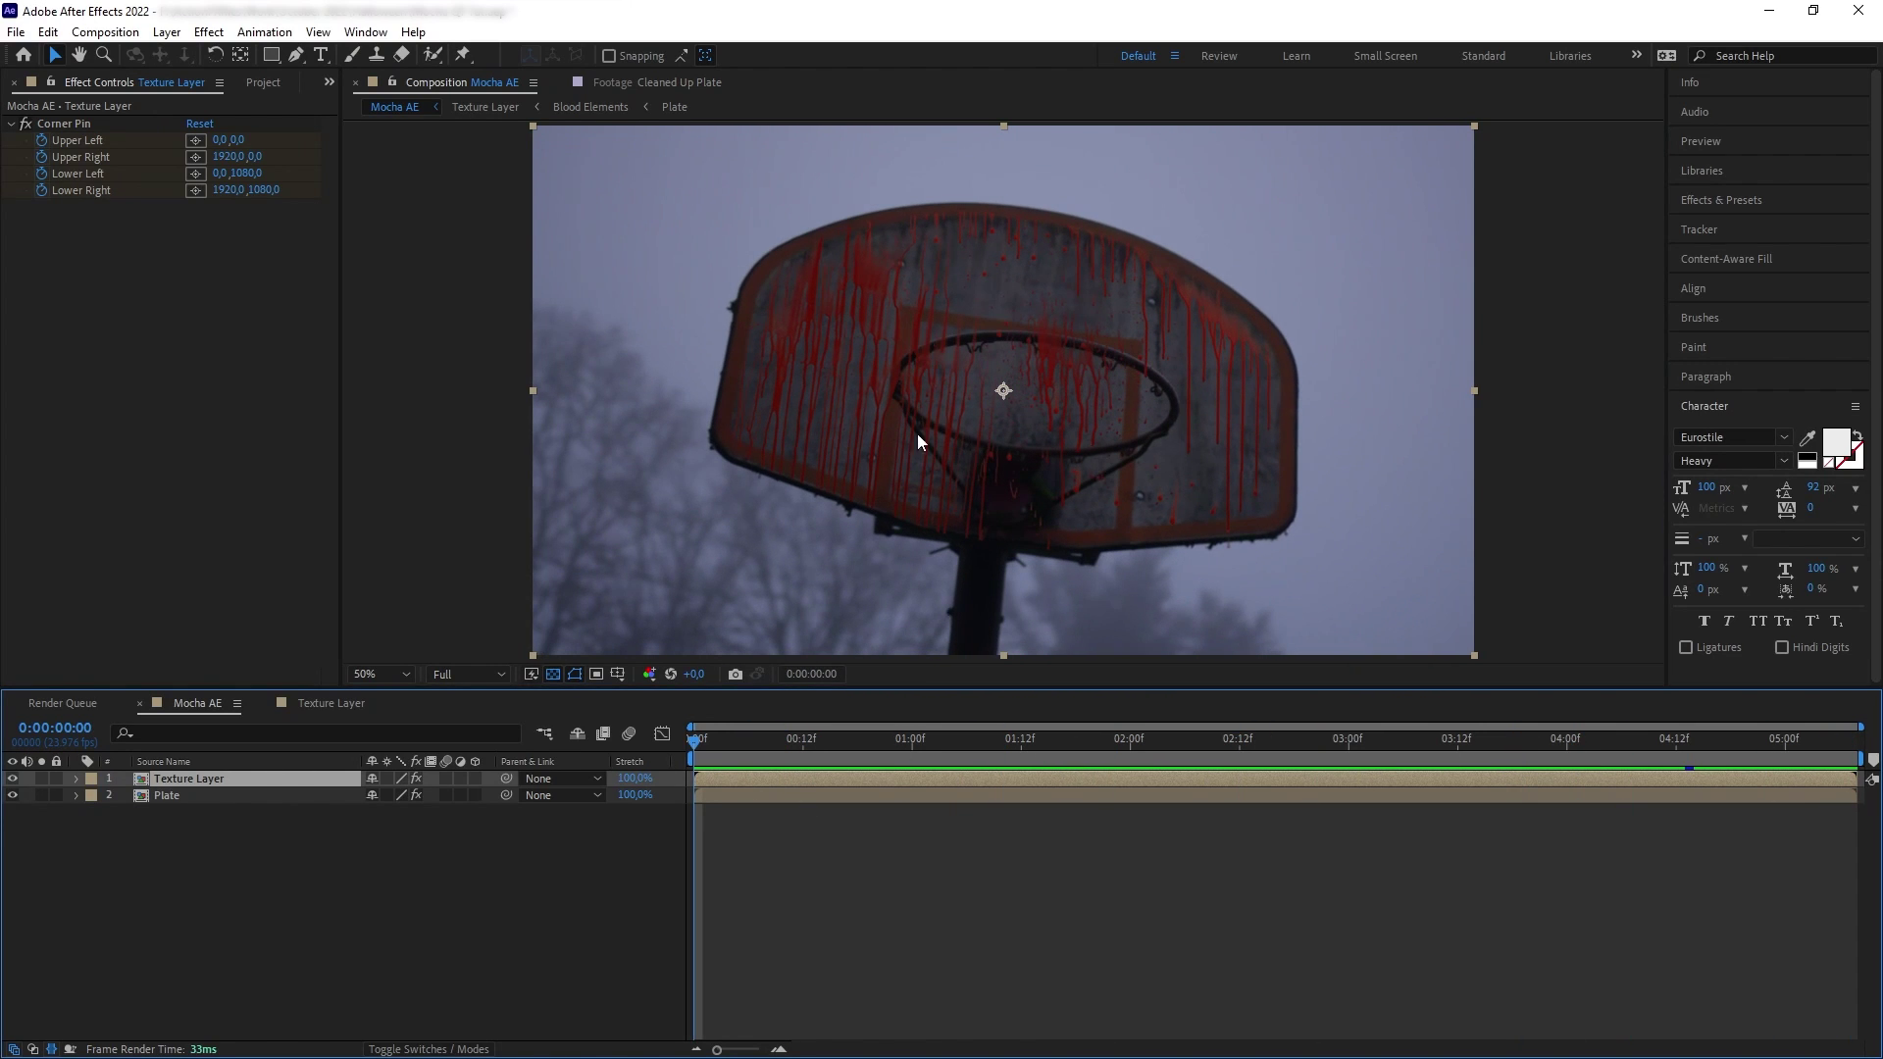
Step: Add and check the RotoMask comp, delete it, then solo the Plate layer
left_click(259, 82)
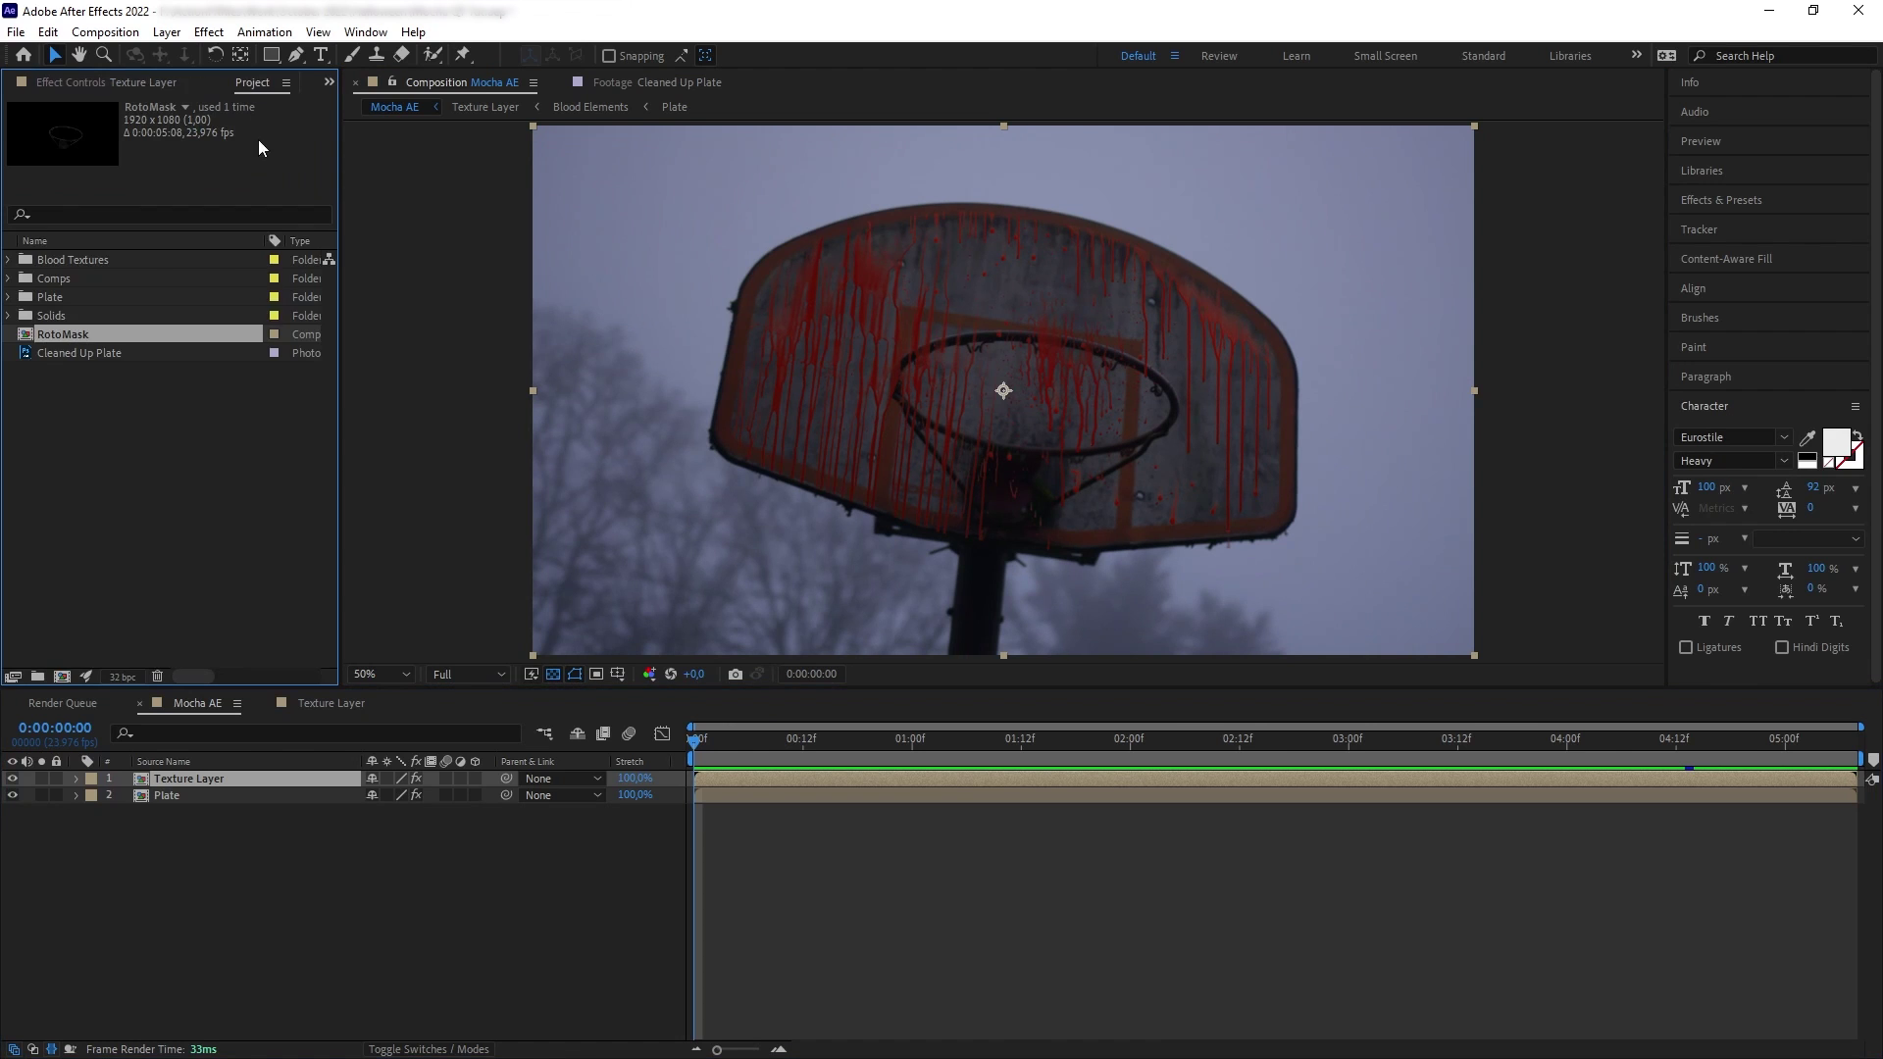
left_click_drag(51, 332, 232, 775)
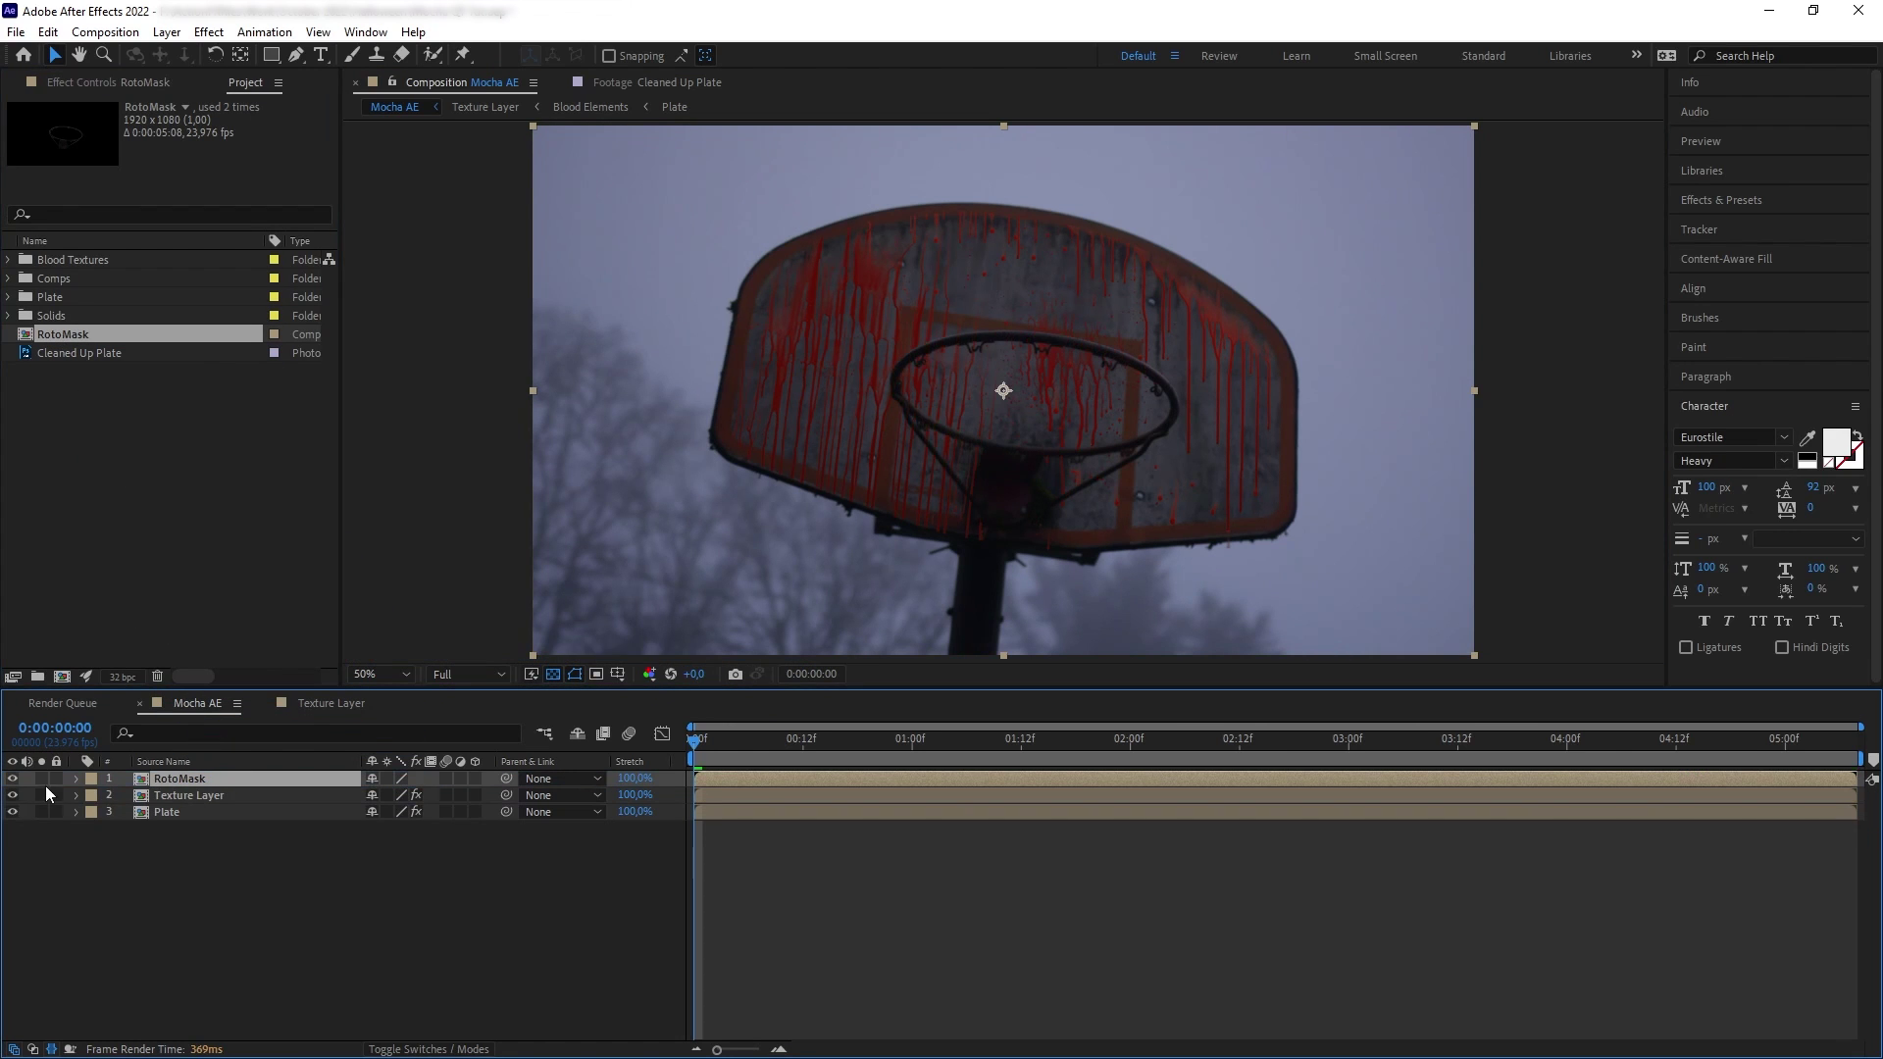
left_click(42, 778)
left_click(42, 778)
left_click_drag(787, 736, 418, 756)
key("Delete")
left_click(181, 793)
left_click(41, 795)
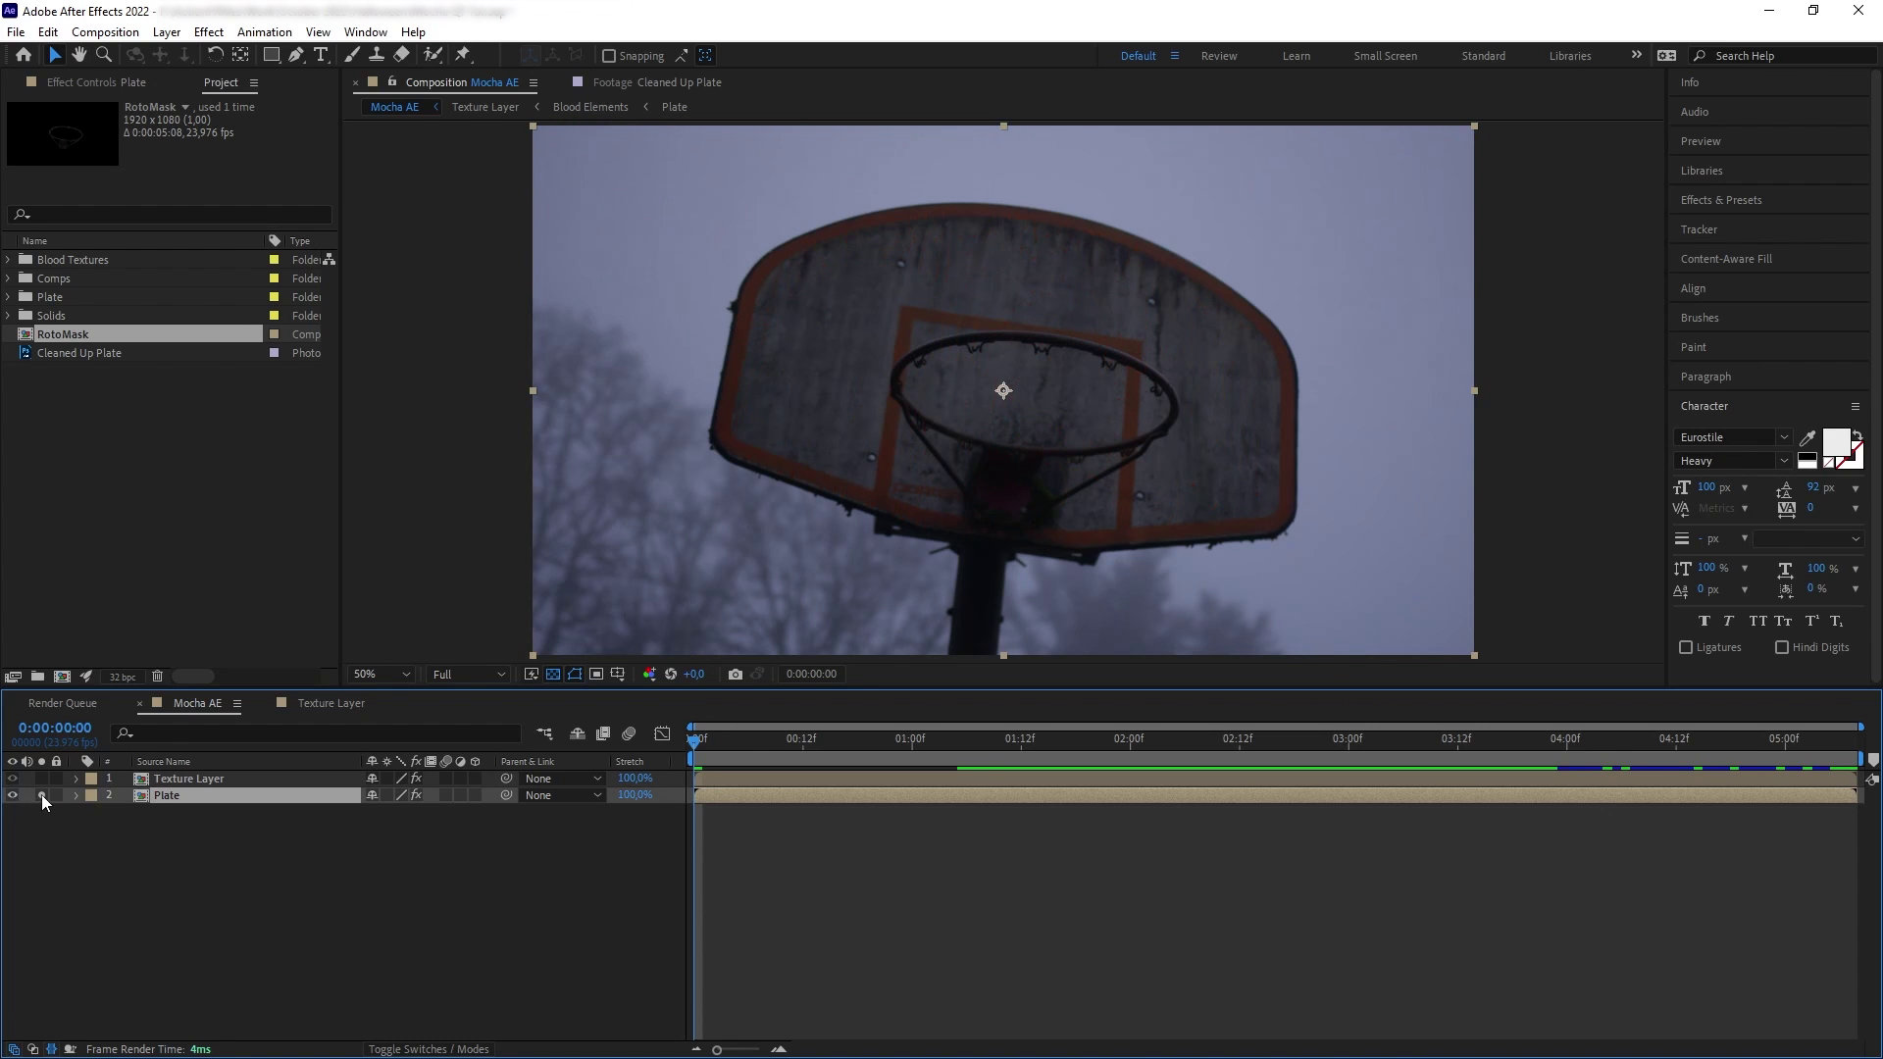
left_click(105, 31)
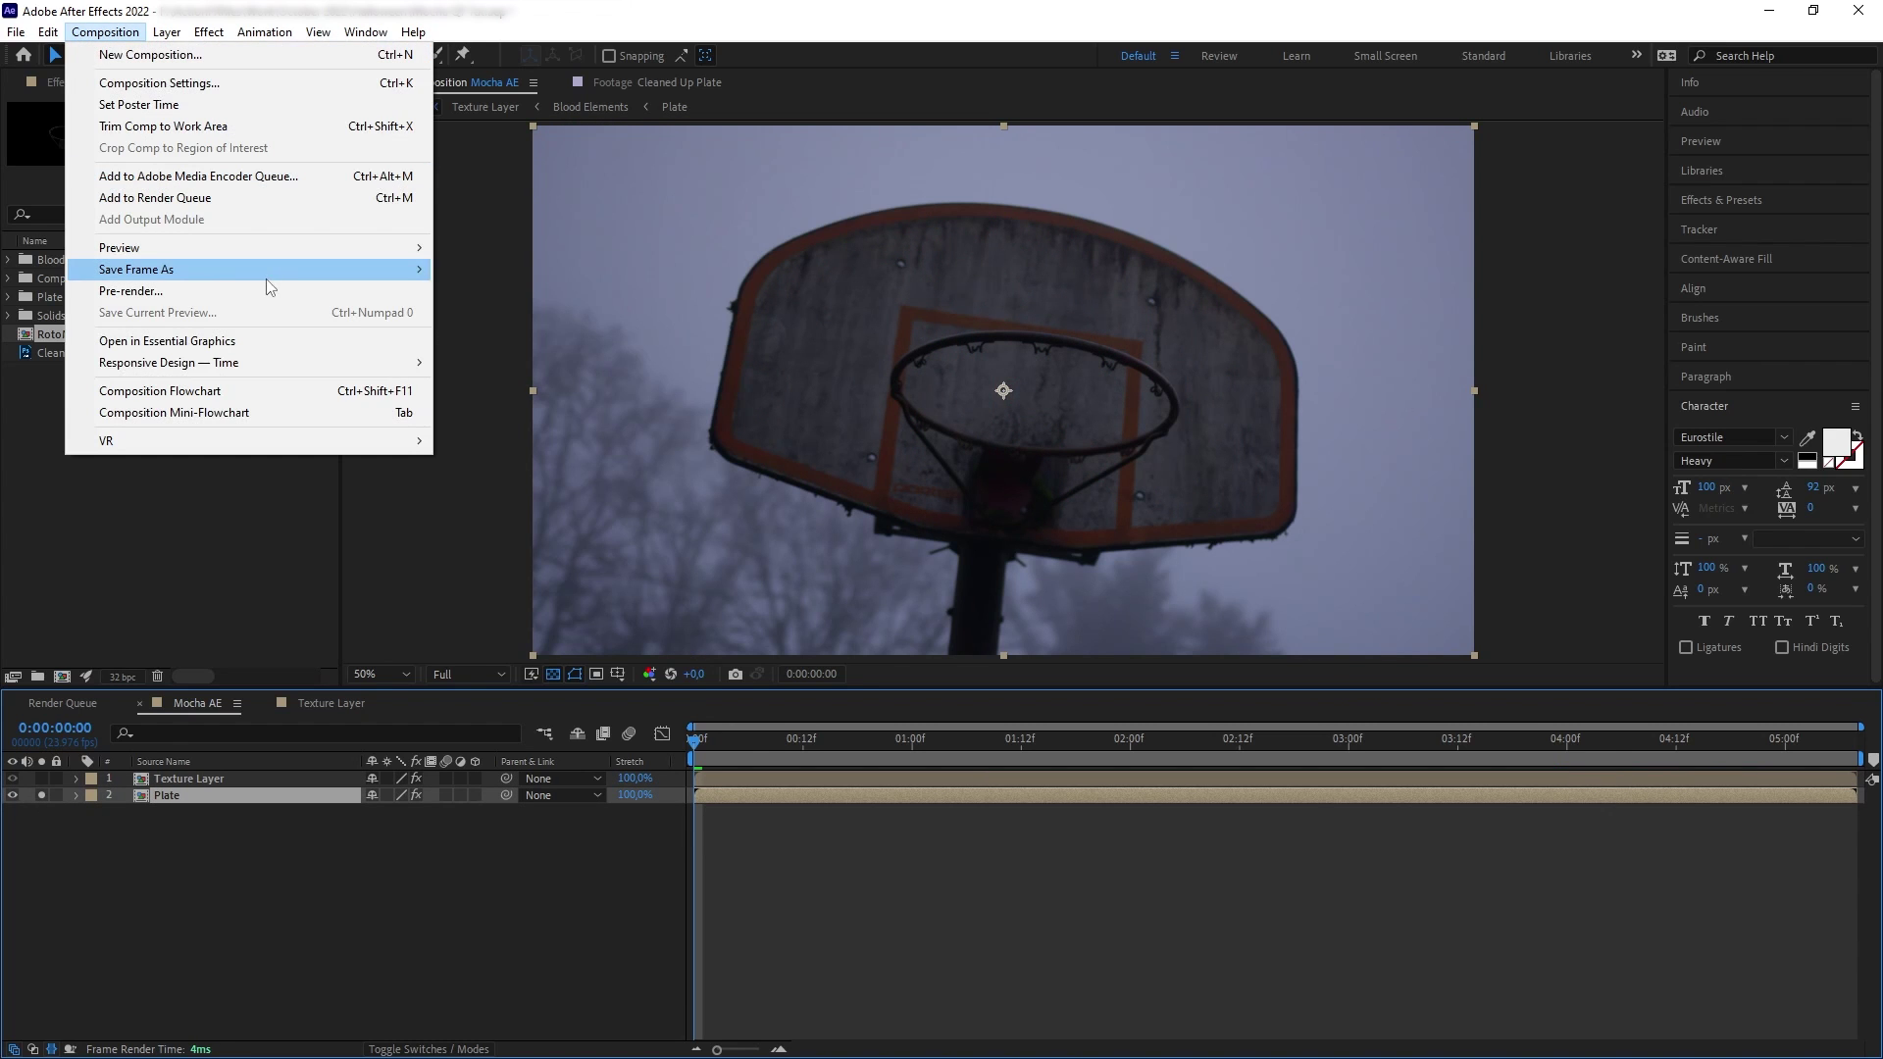
Step: Inspect the Cleaned Up Plate footage, then go back to the Mocha AE composition
mouse_move(267, 273)
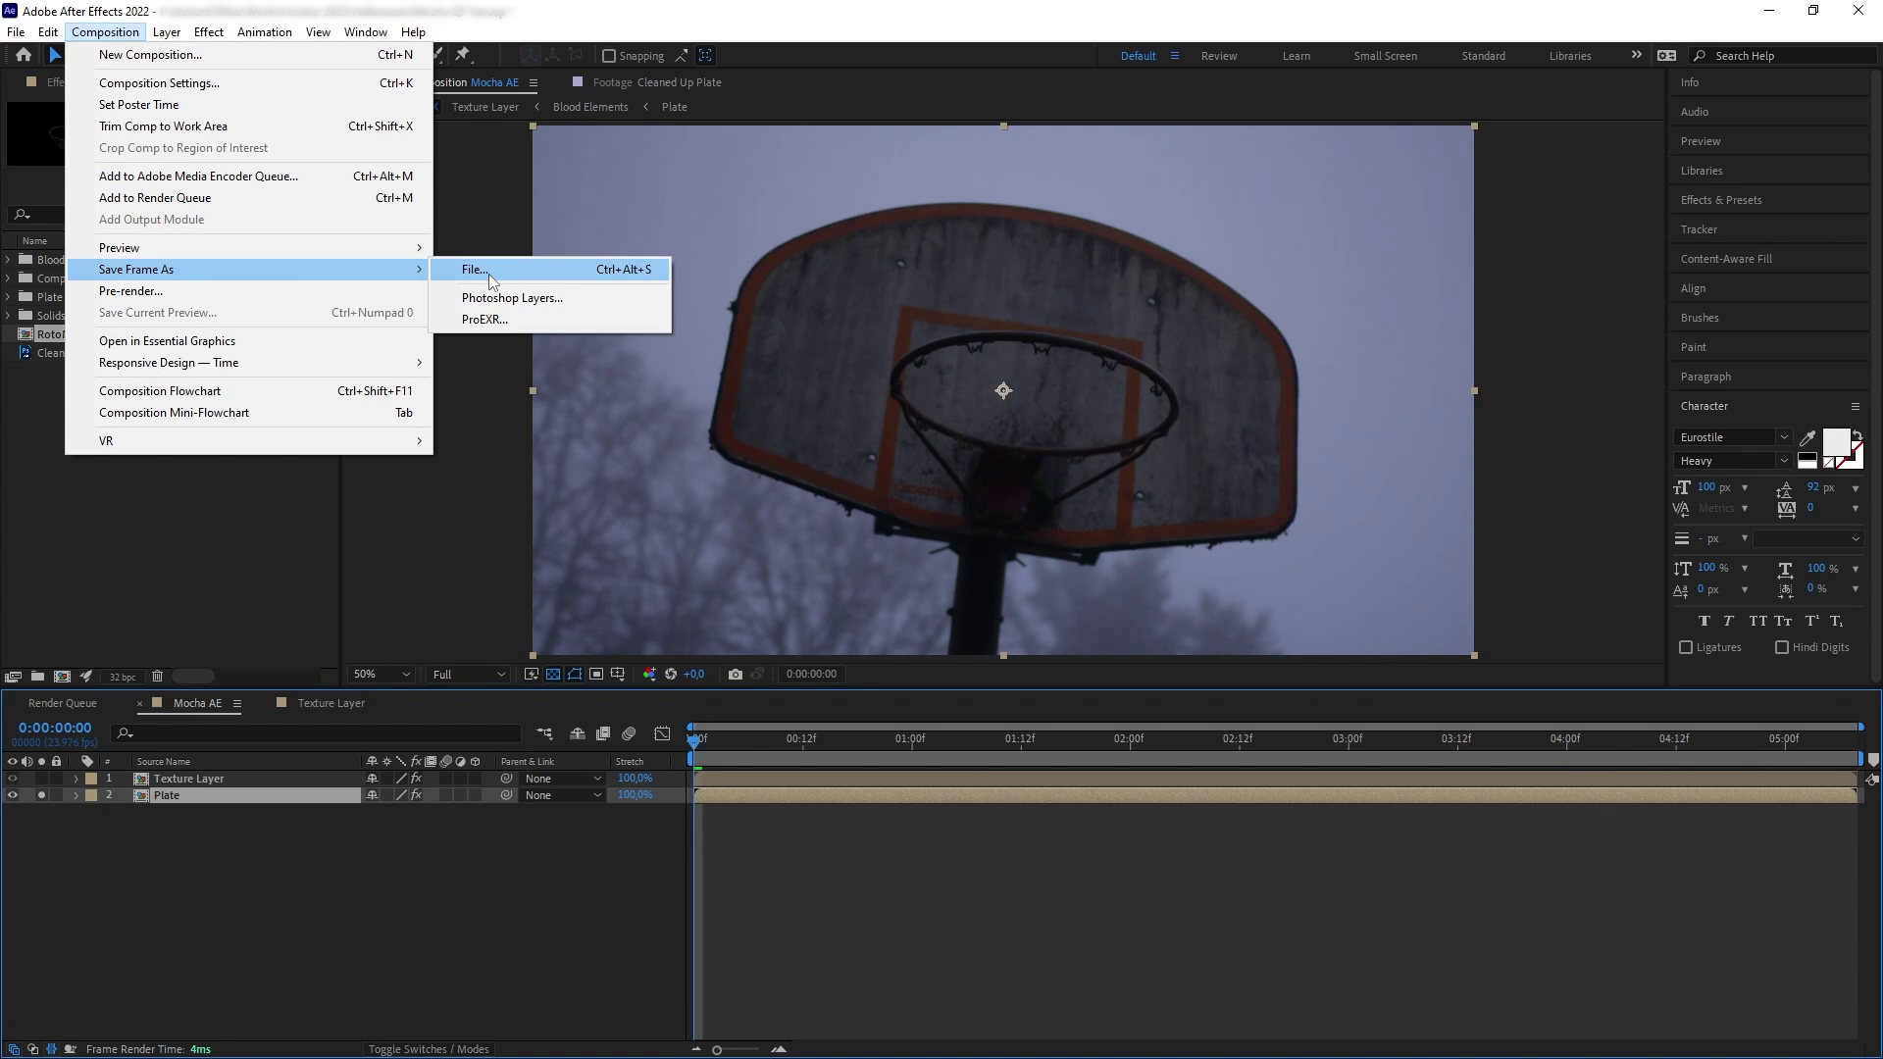
left_click(373, 916)
double_click(228, 535)
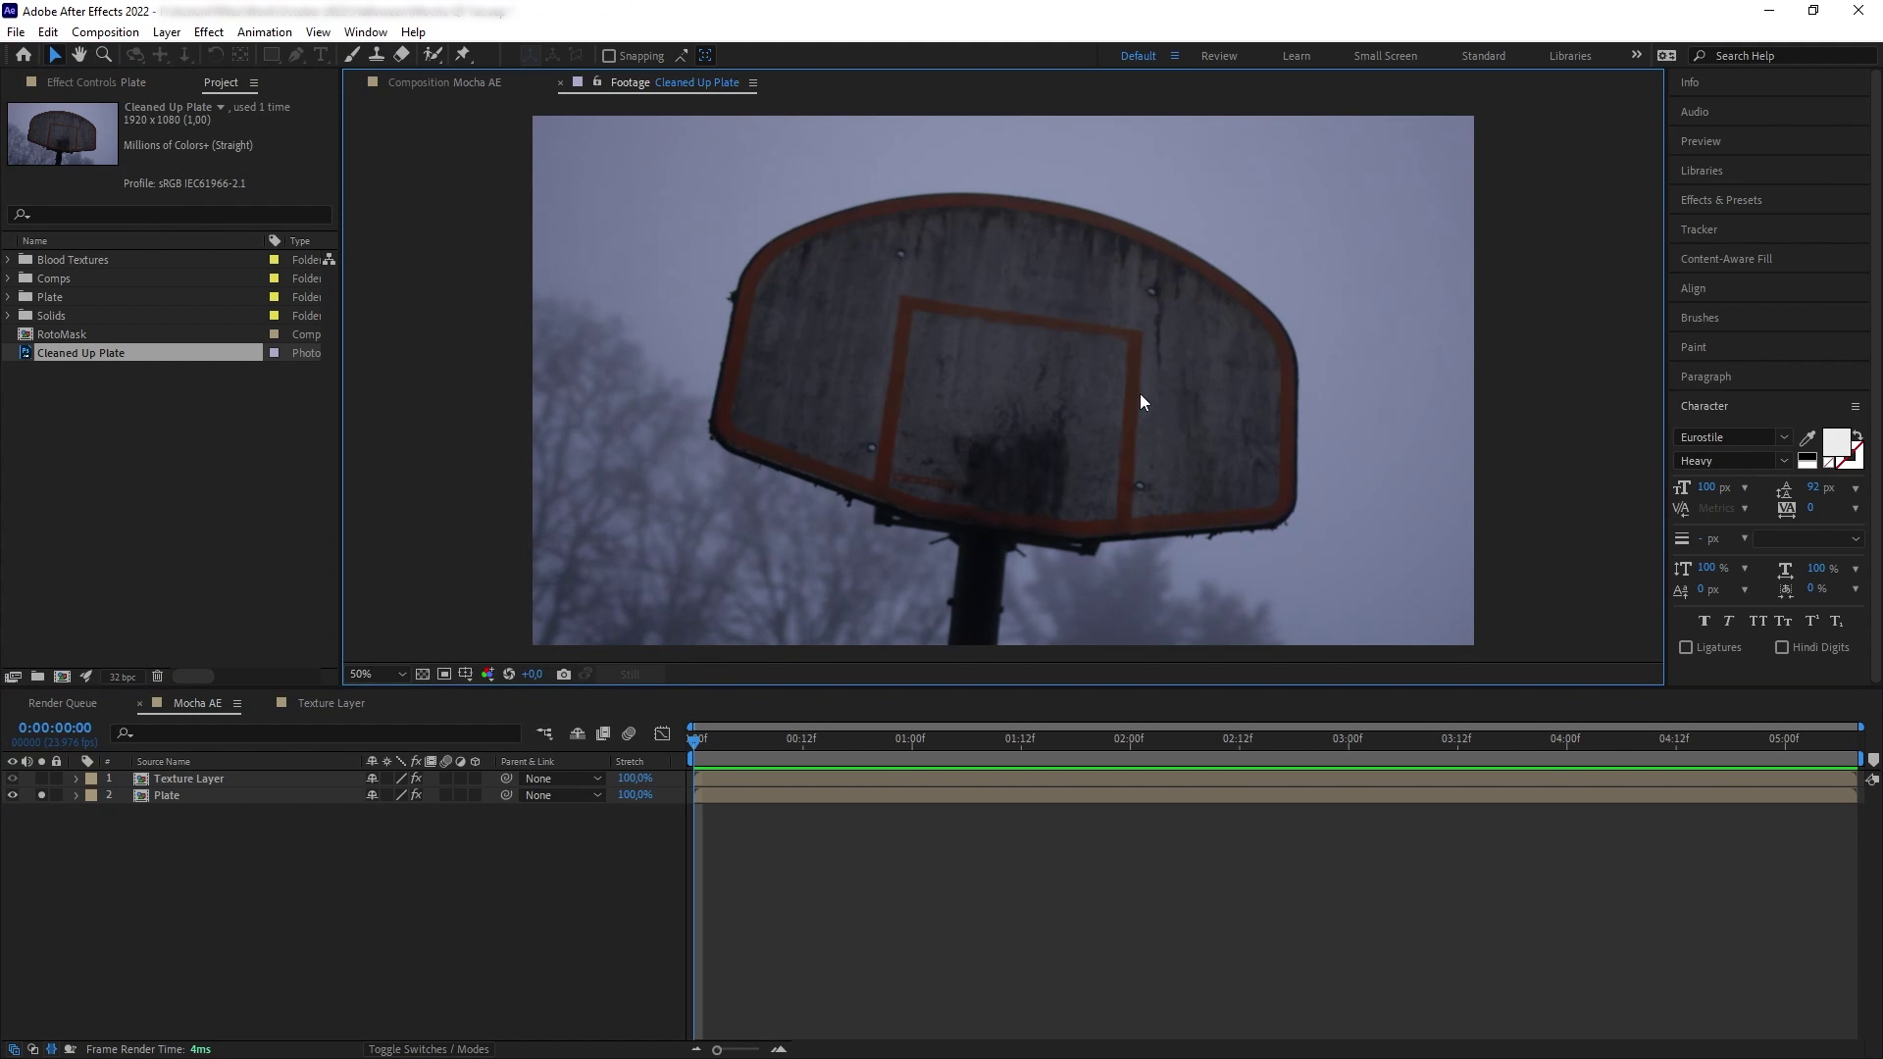
left_click(41, 796)
Step: In the Texture Layer precomp, add Cleaned Up Plate above Blood Elements and mask it to the backboard
left_click(174, 779)
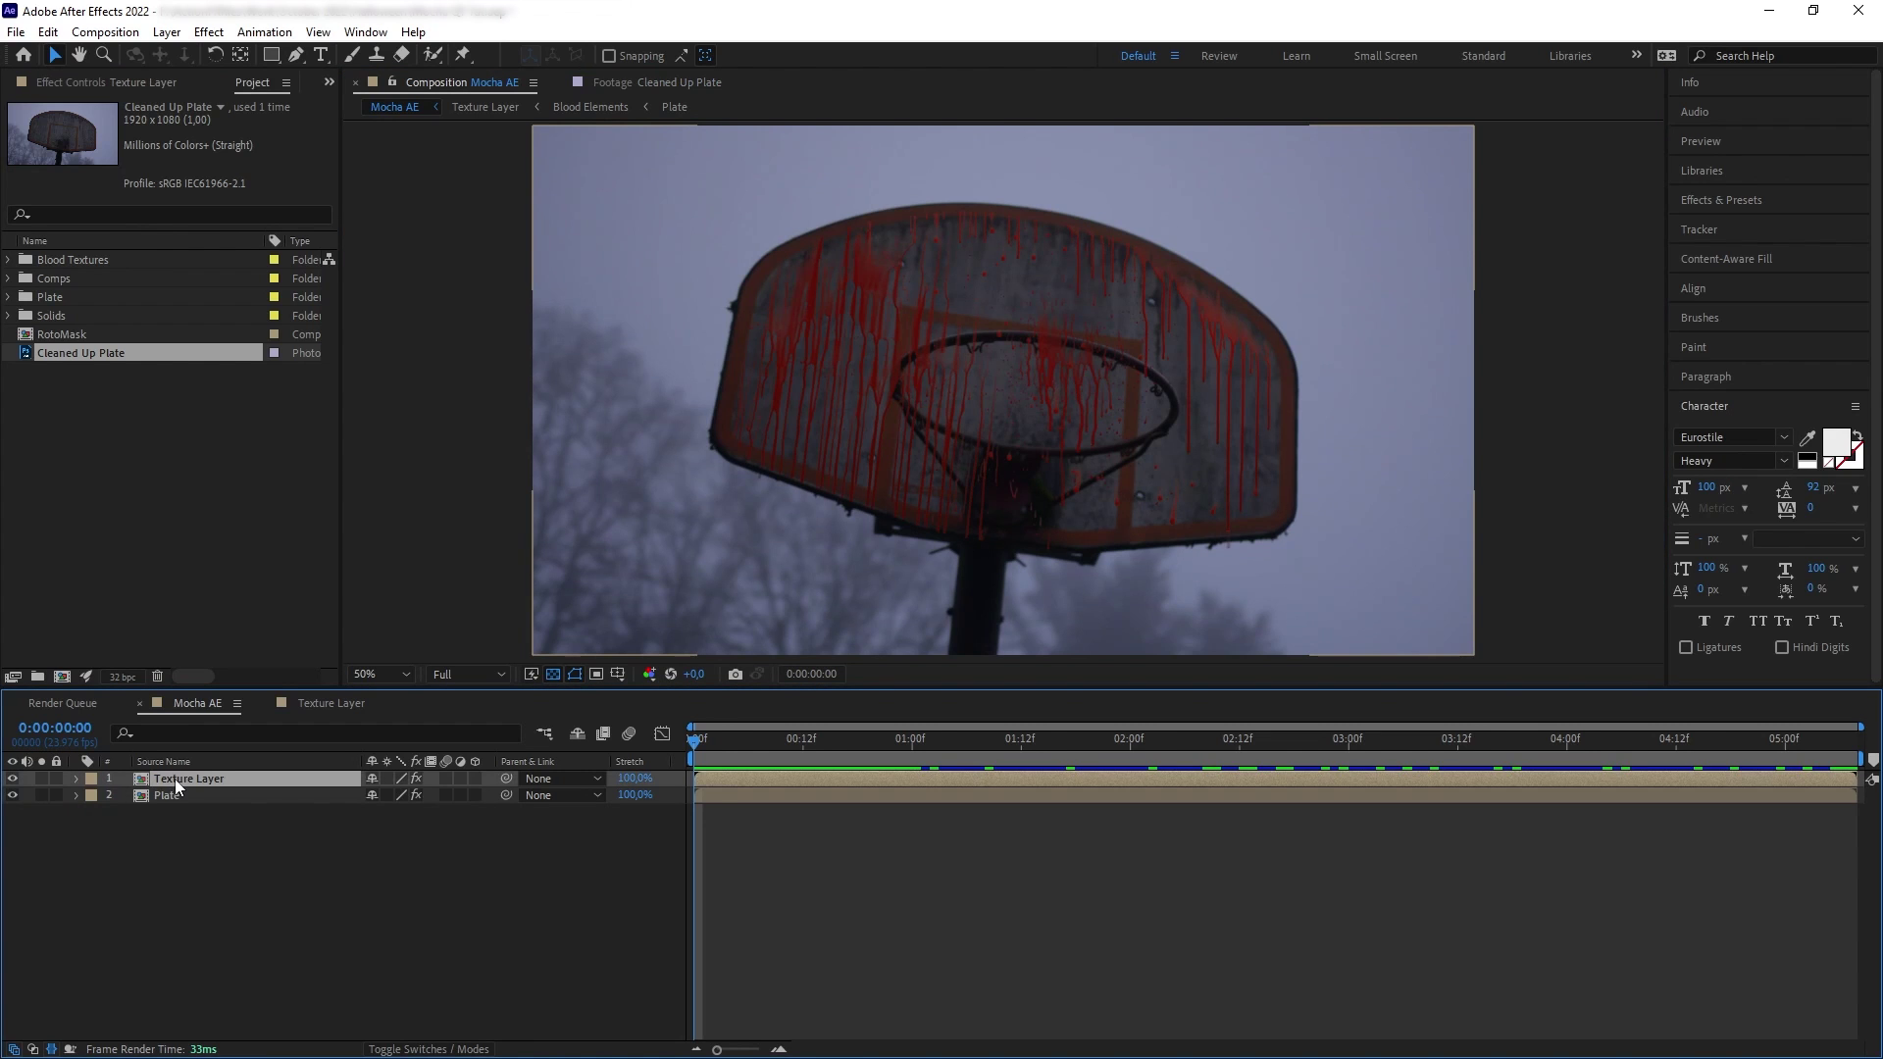
double_click(175, 779)
left_click_drag(63, 353, 208, 787)
key("g")
left_click(1003, 529)
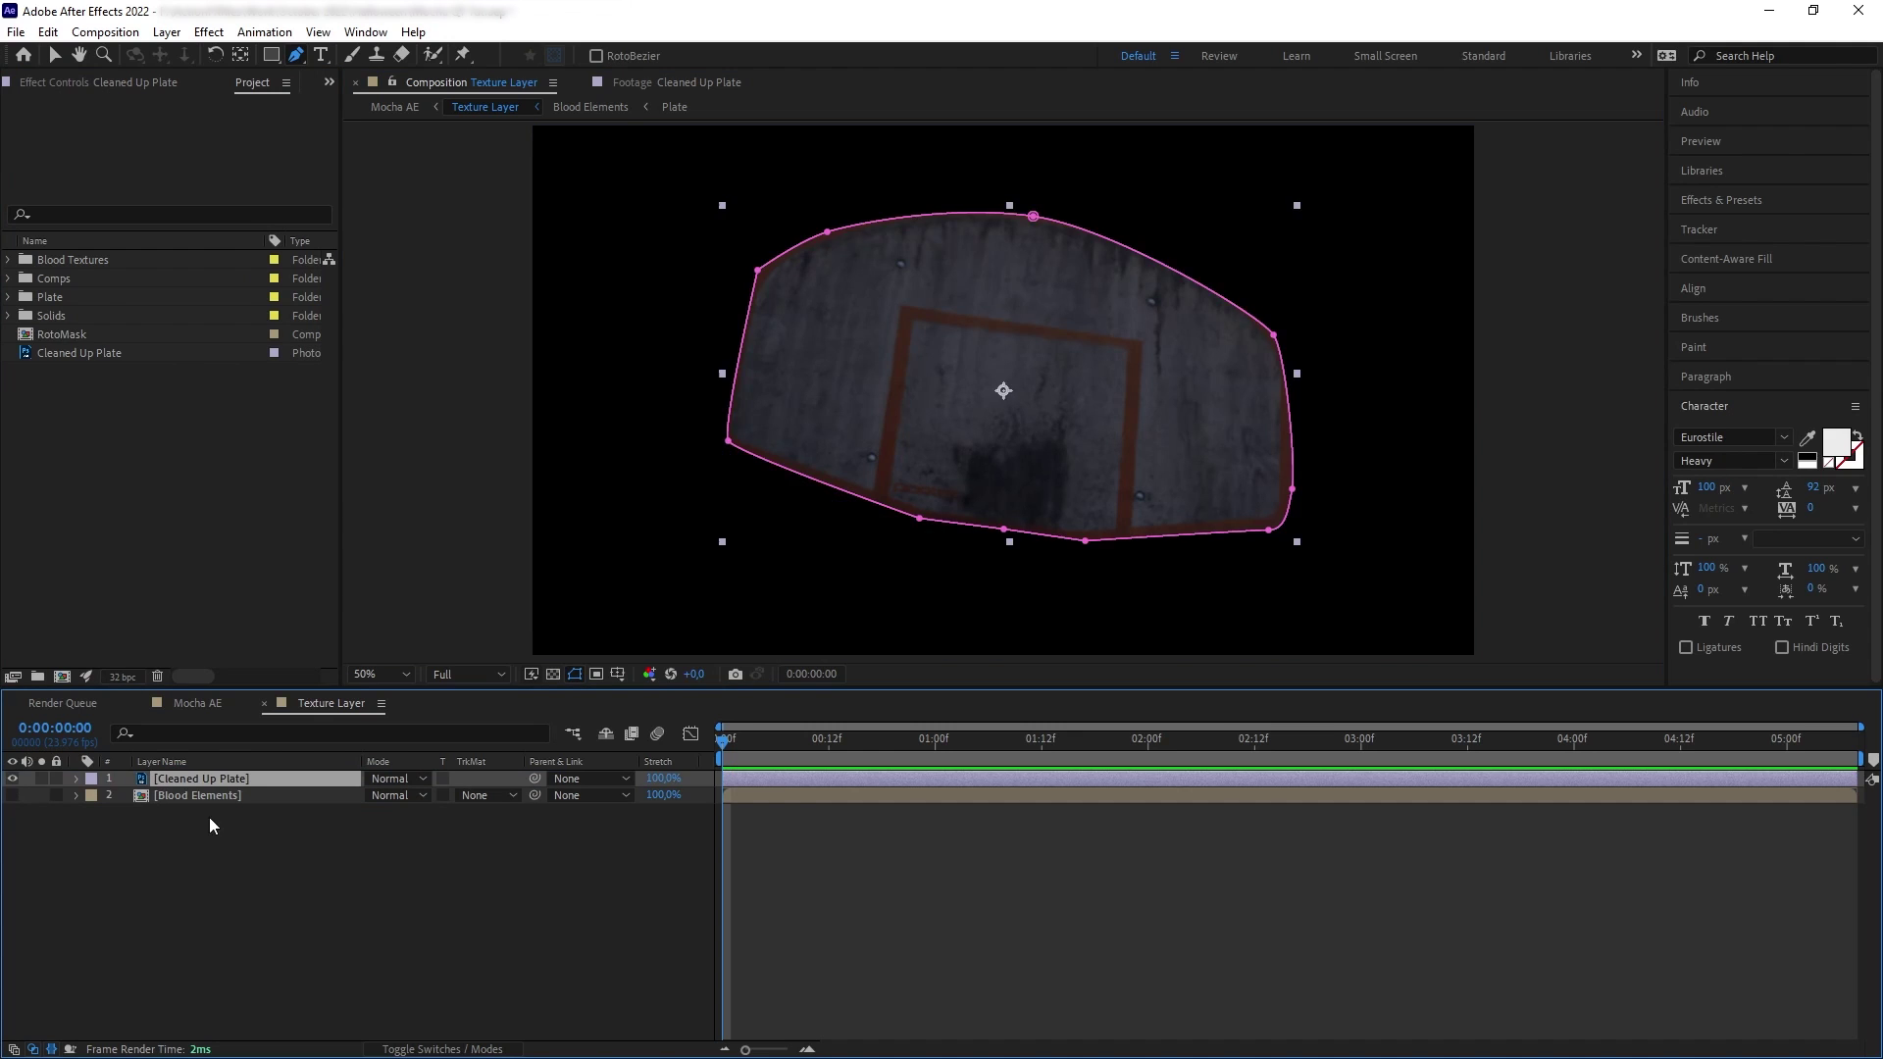
left_click(220, 814)
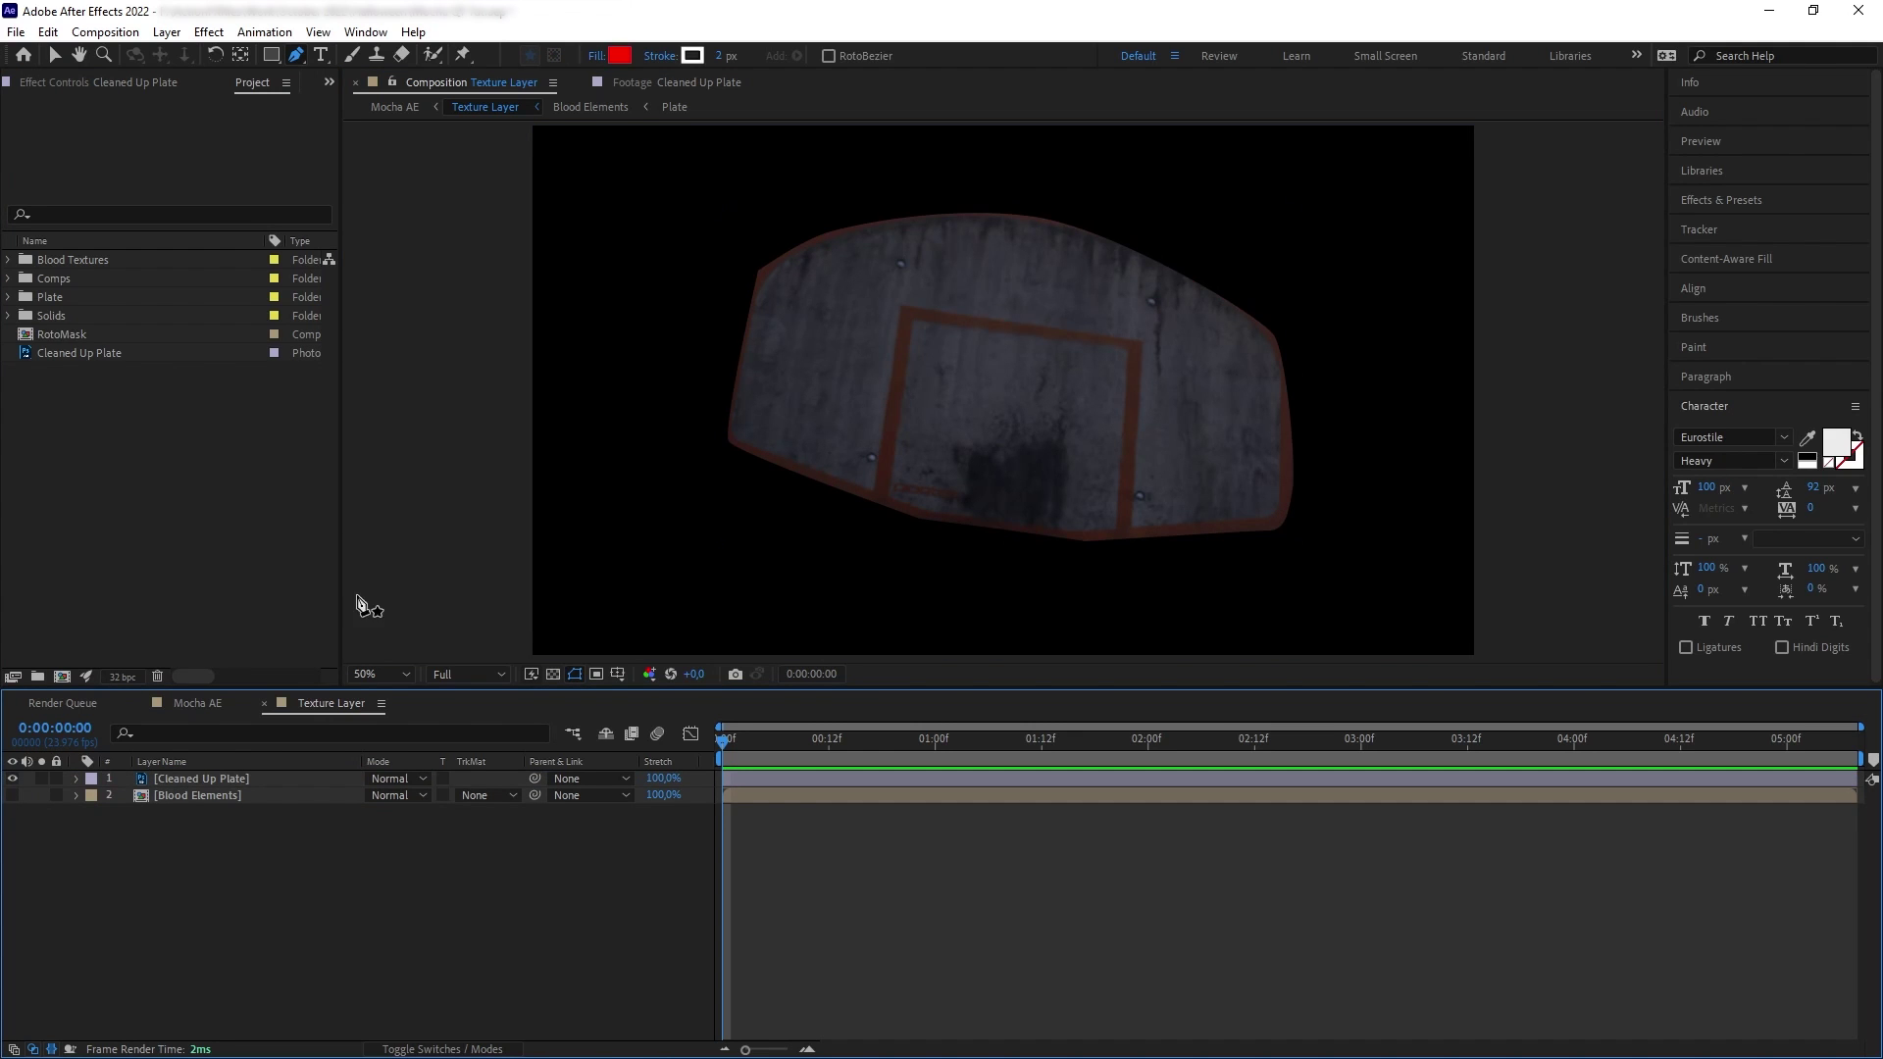
Step: Scrub the Mocha AE comp and toggle Texture Layer to compare before and after
left_click(396, 107)
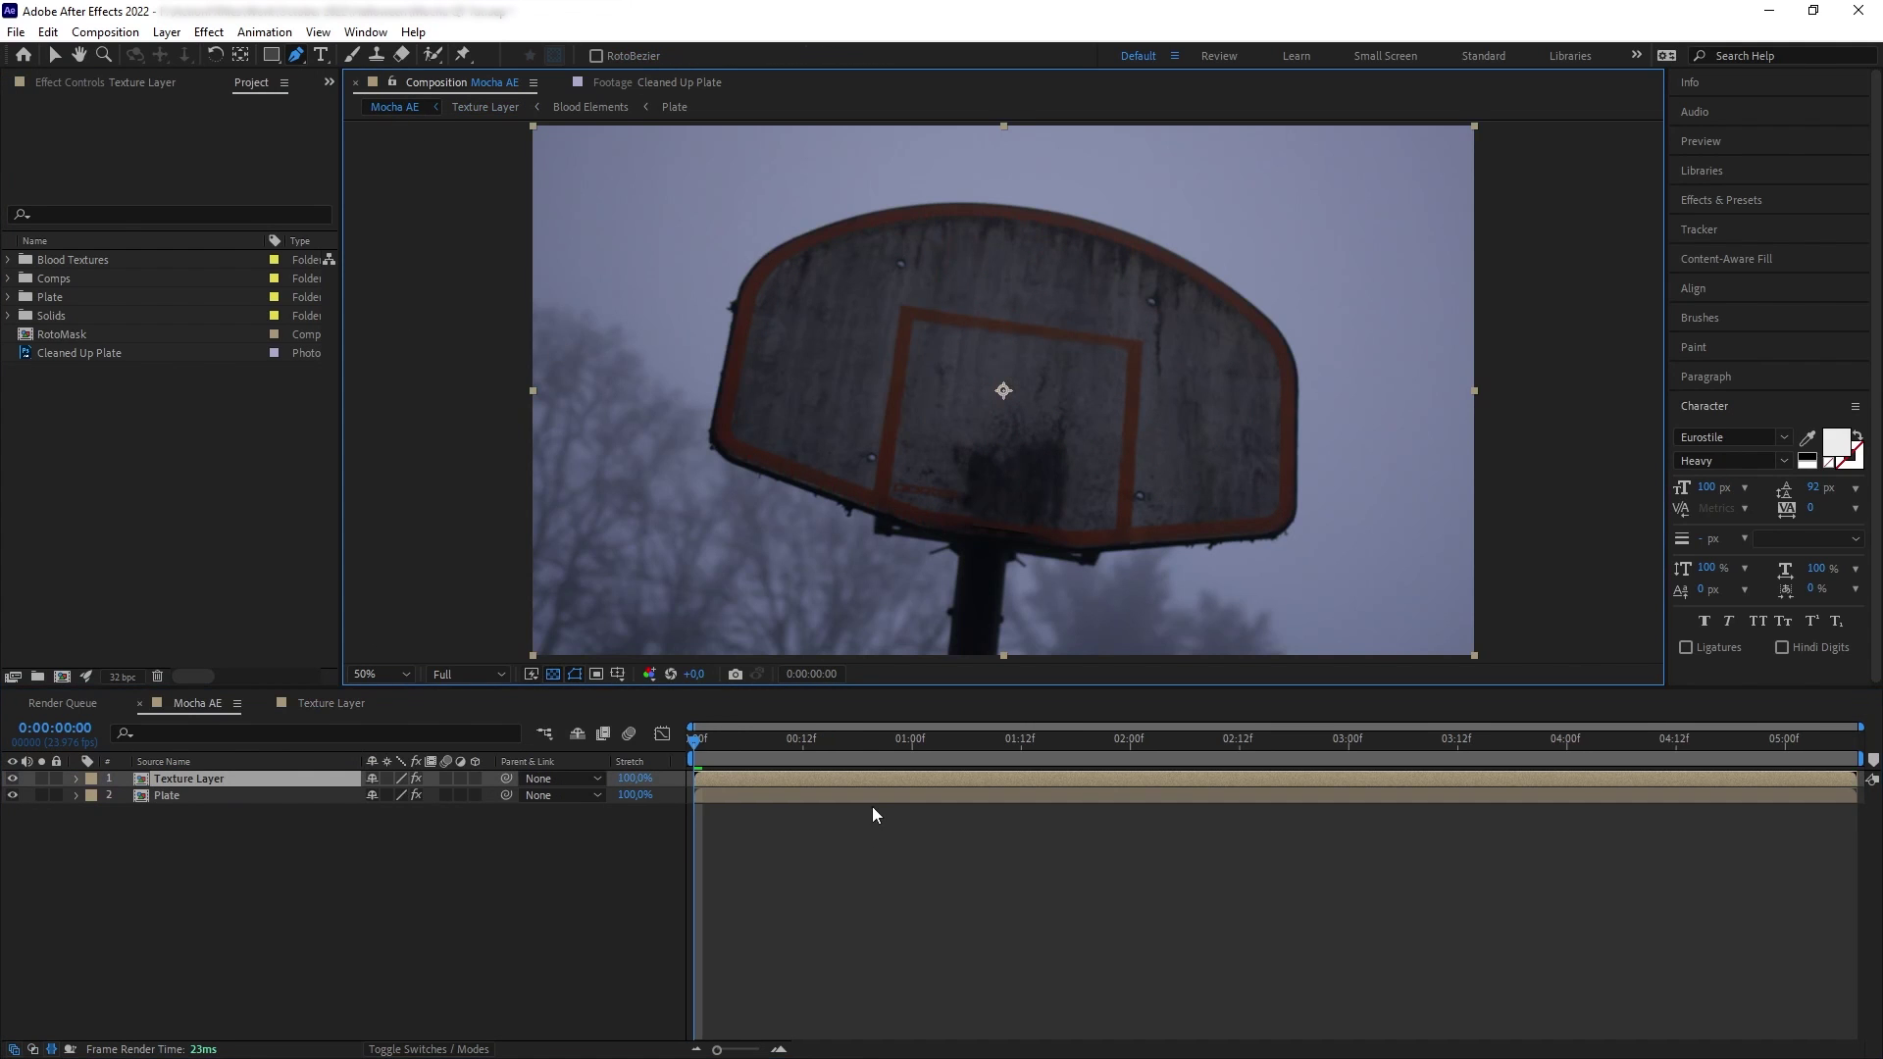
left_click_drag(741, 763, 500, 734)
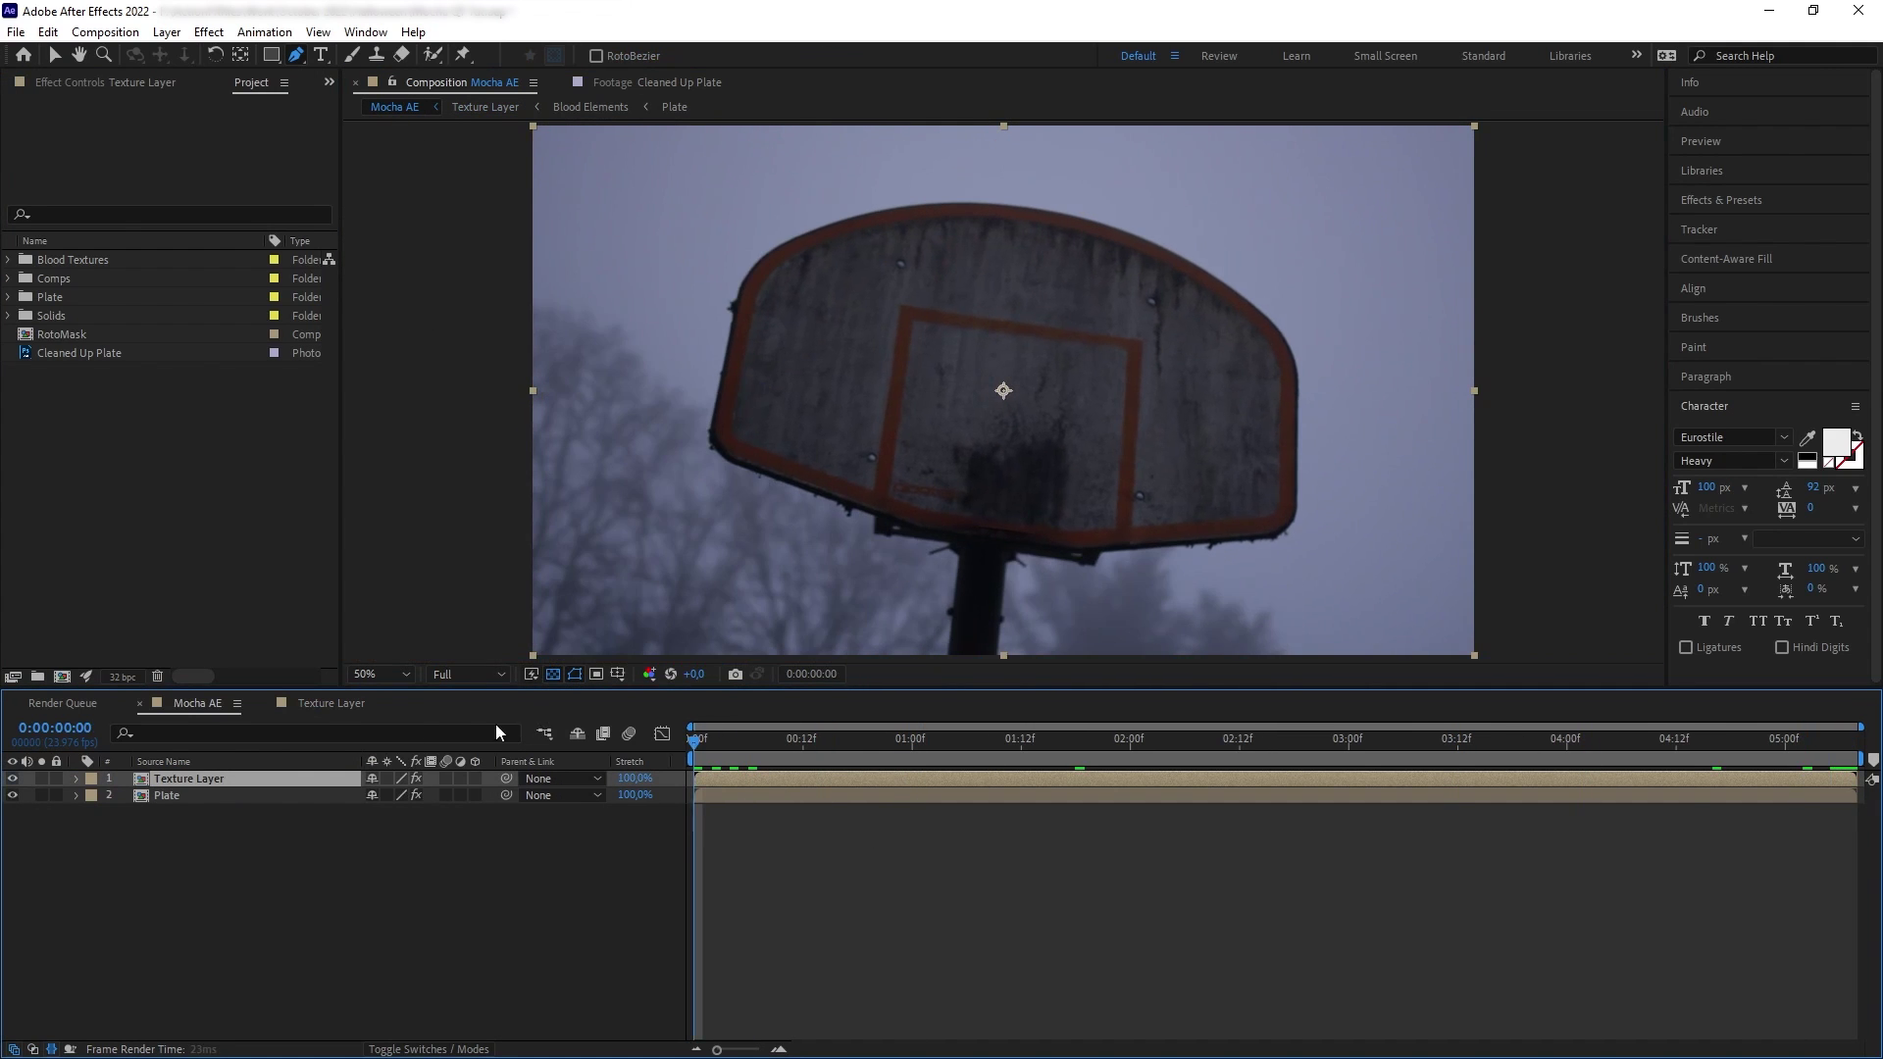
left_click(13, 779)
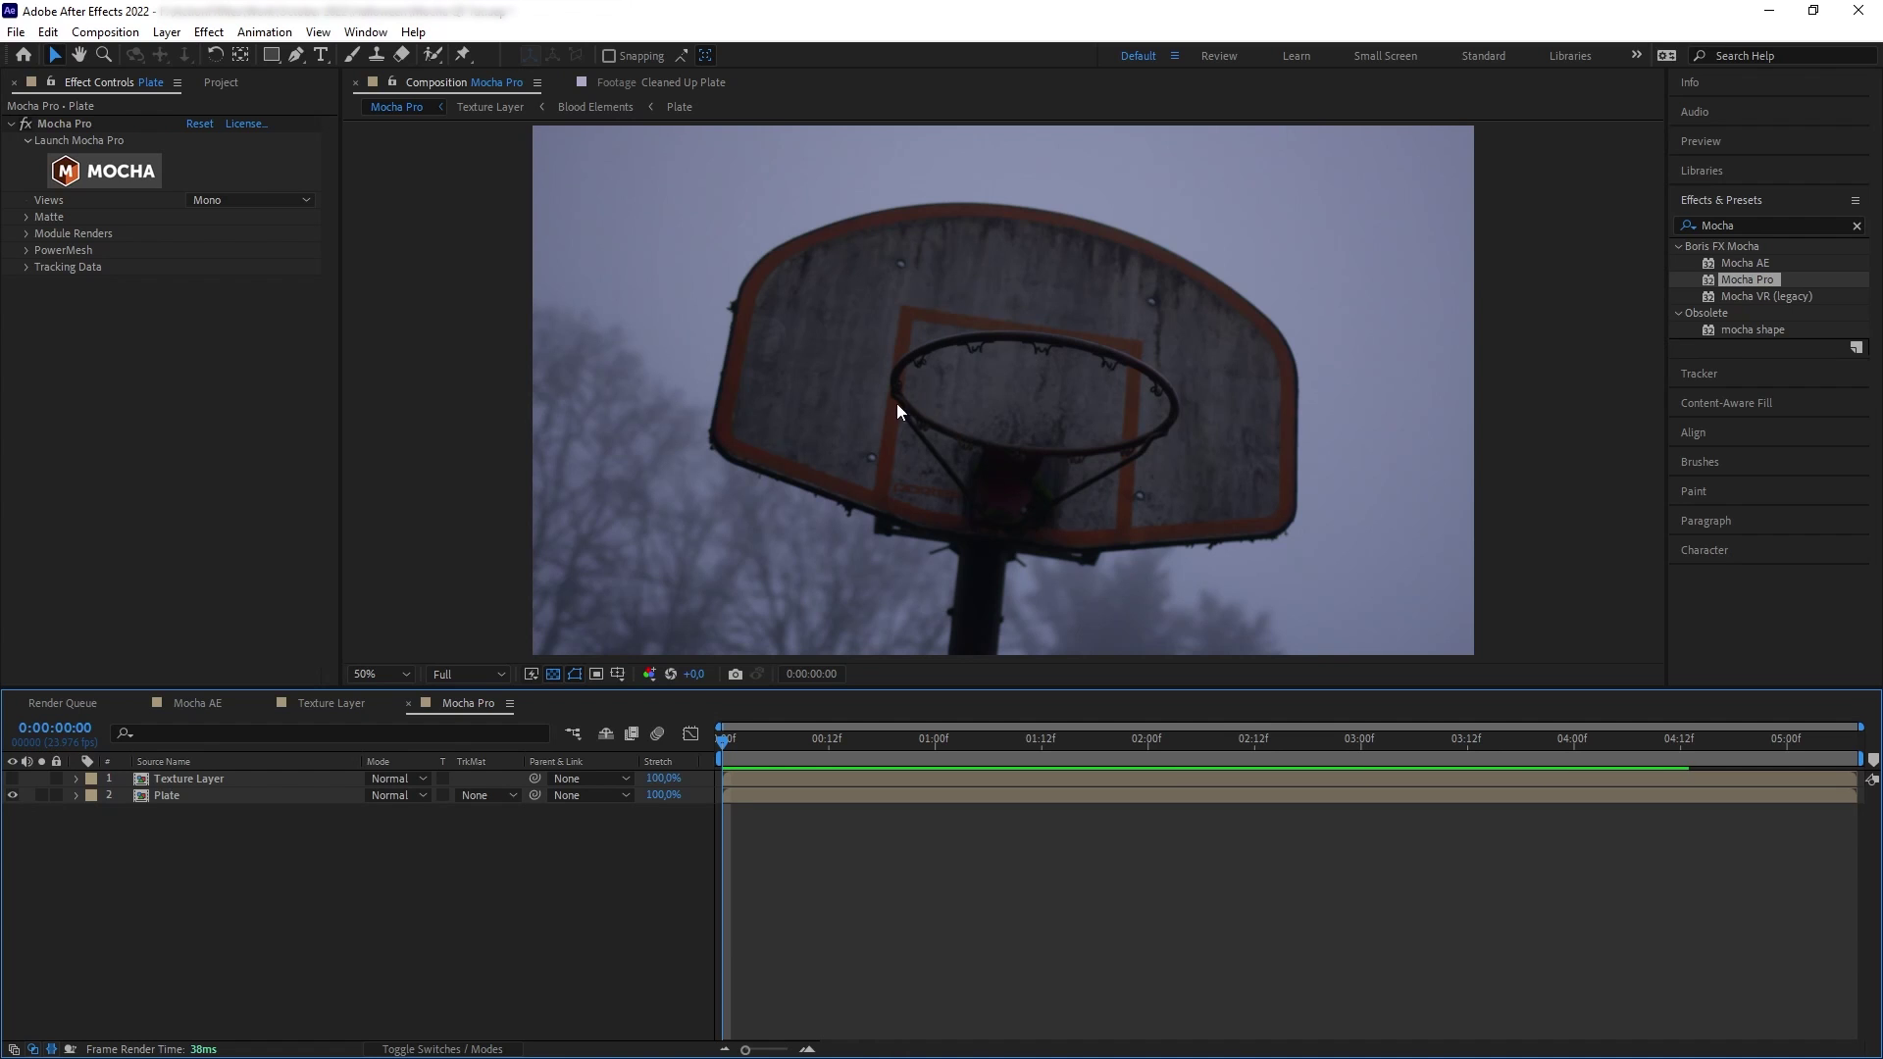
Step: Toggle visibility and solo to compare Texture Layer with the original hoop, then select Plate
left_click(13, 797)
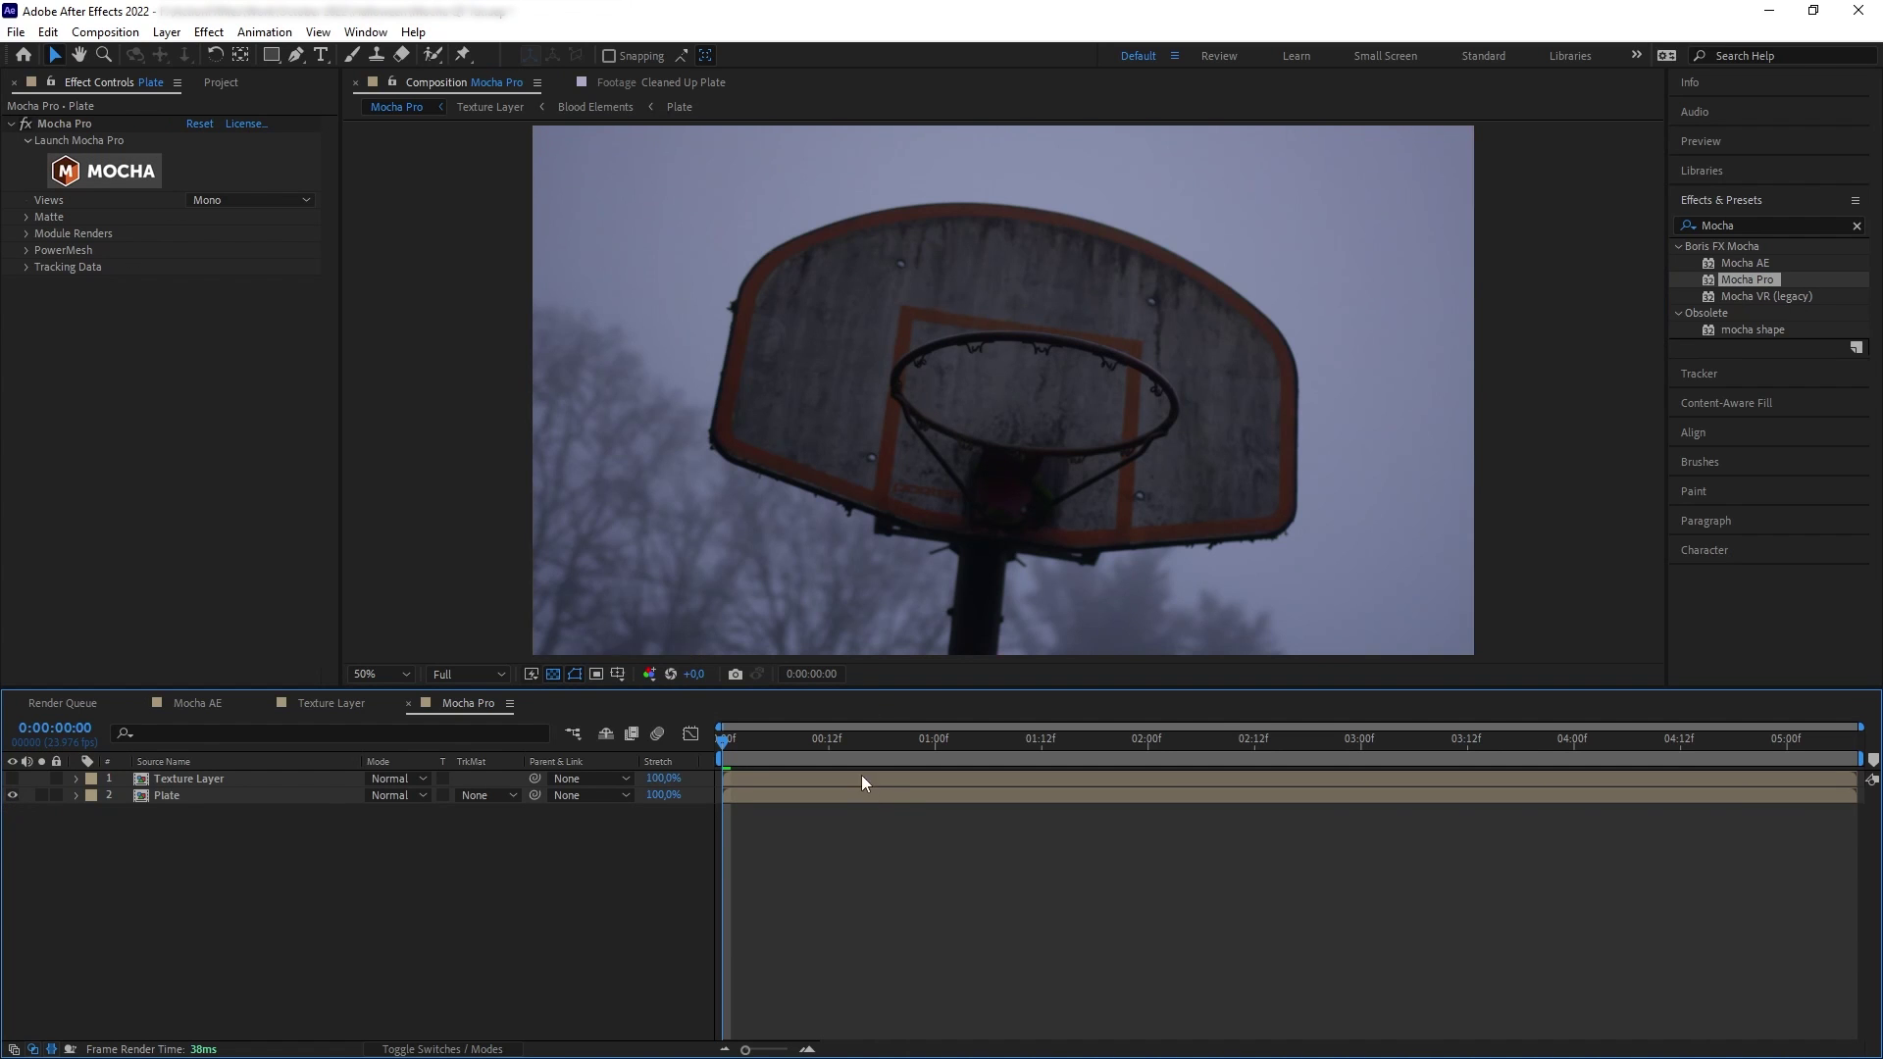
left_click(13, 795)
left_click(12, 796)
left_click(12, 778)
left_click(41, 778)
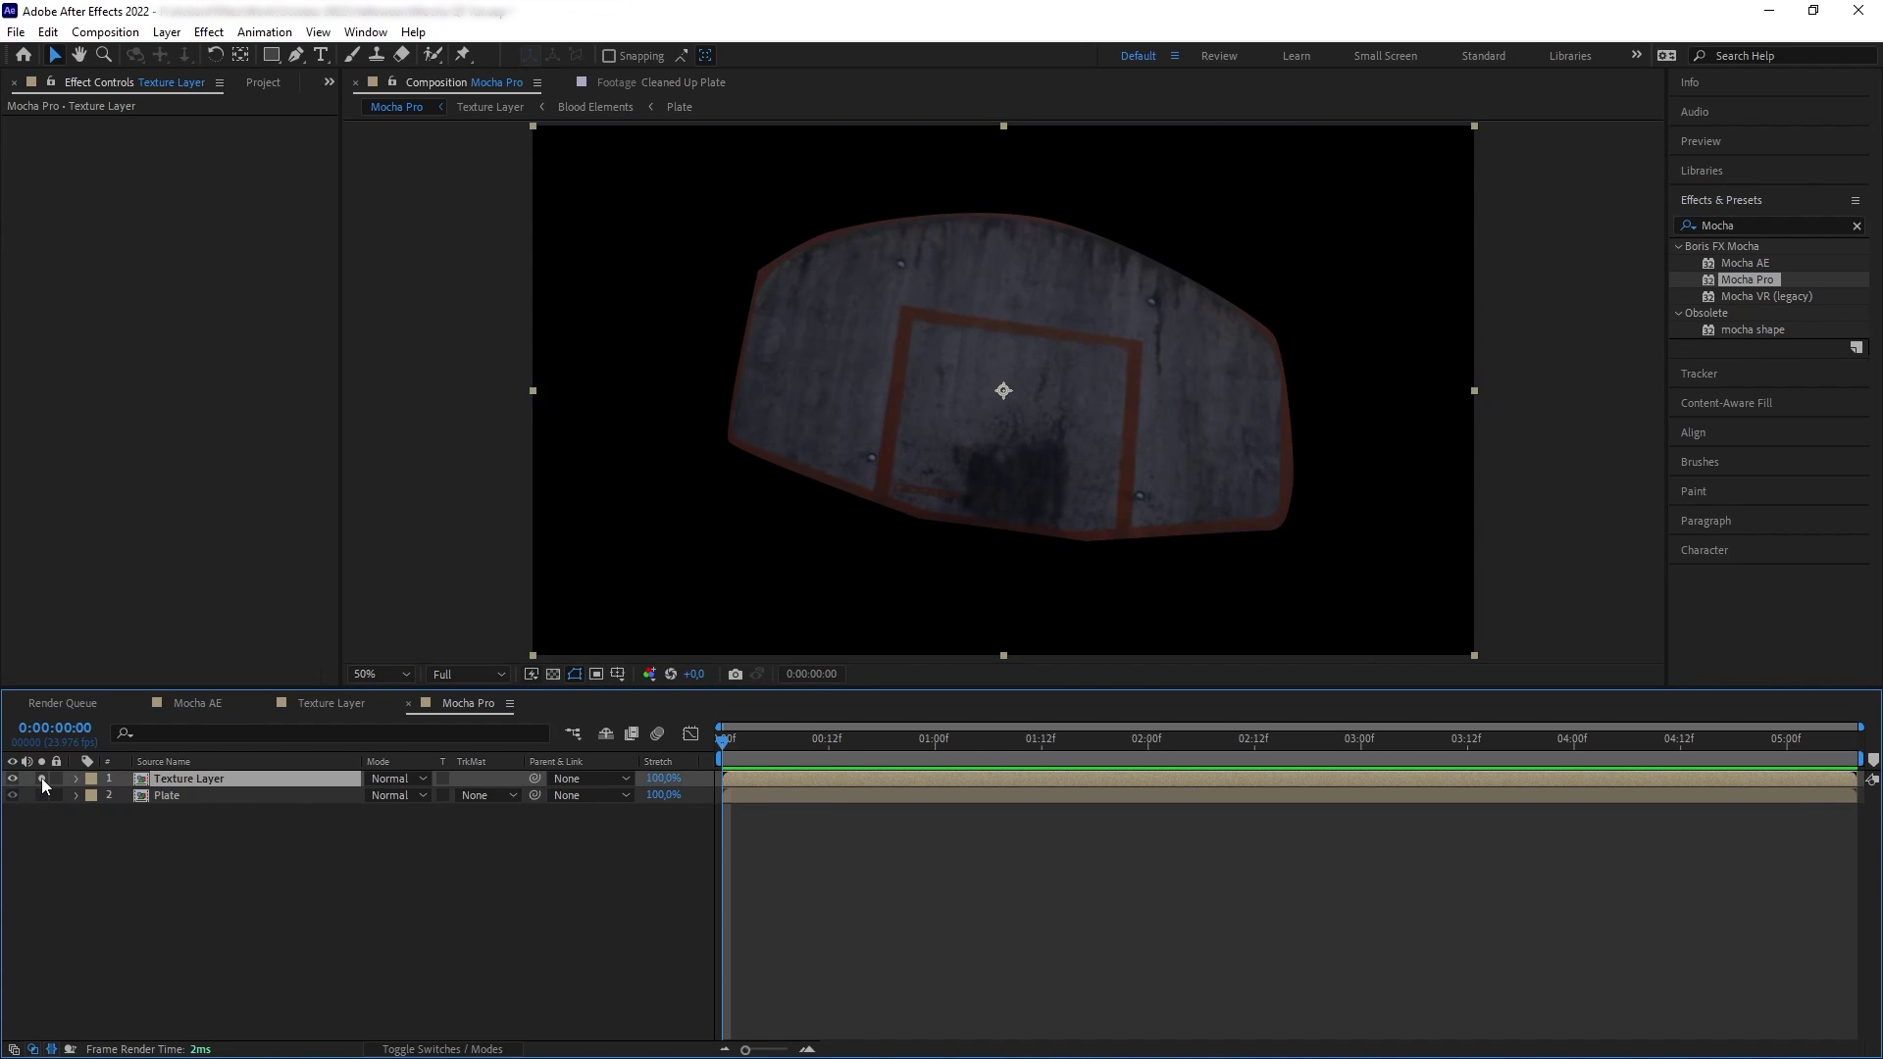
left_click(42, 778)
left_click(167, 796)
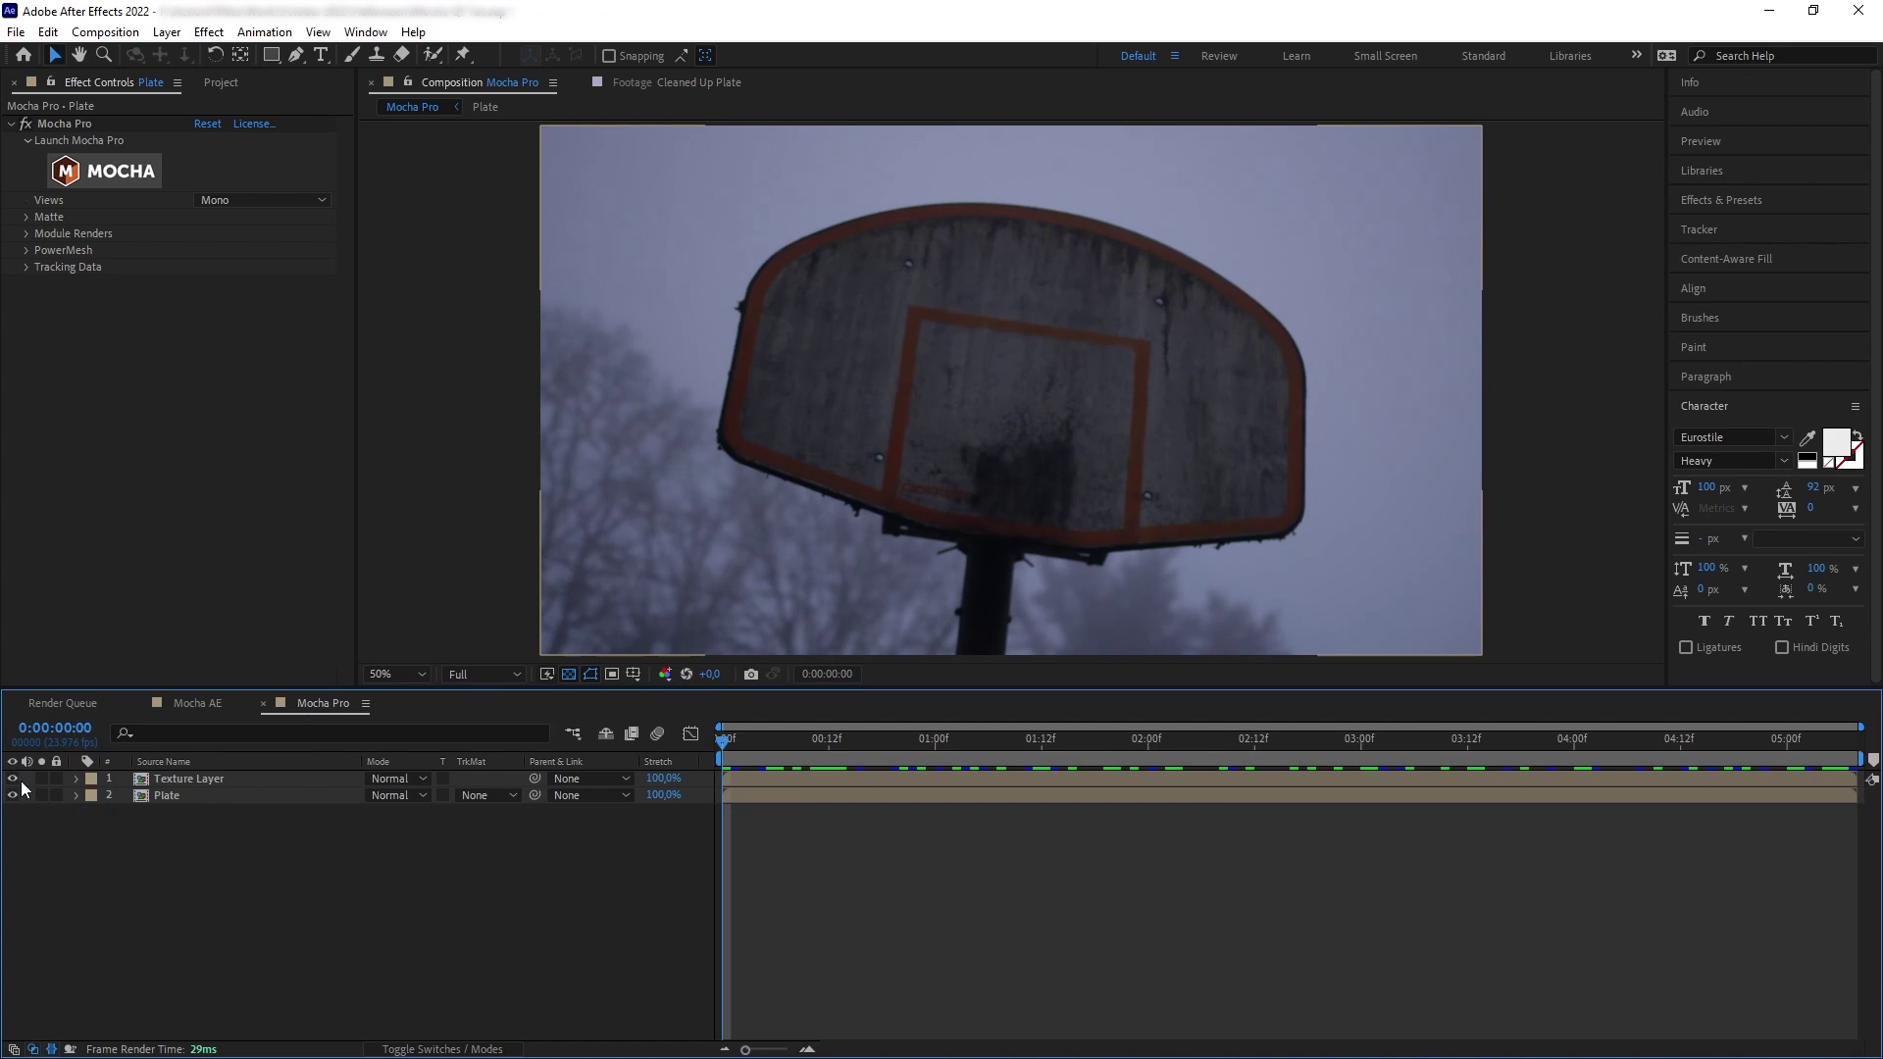
left_click(14, 779)
left_click(166, 798)
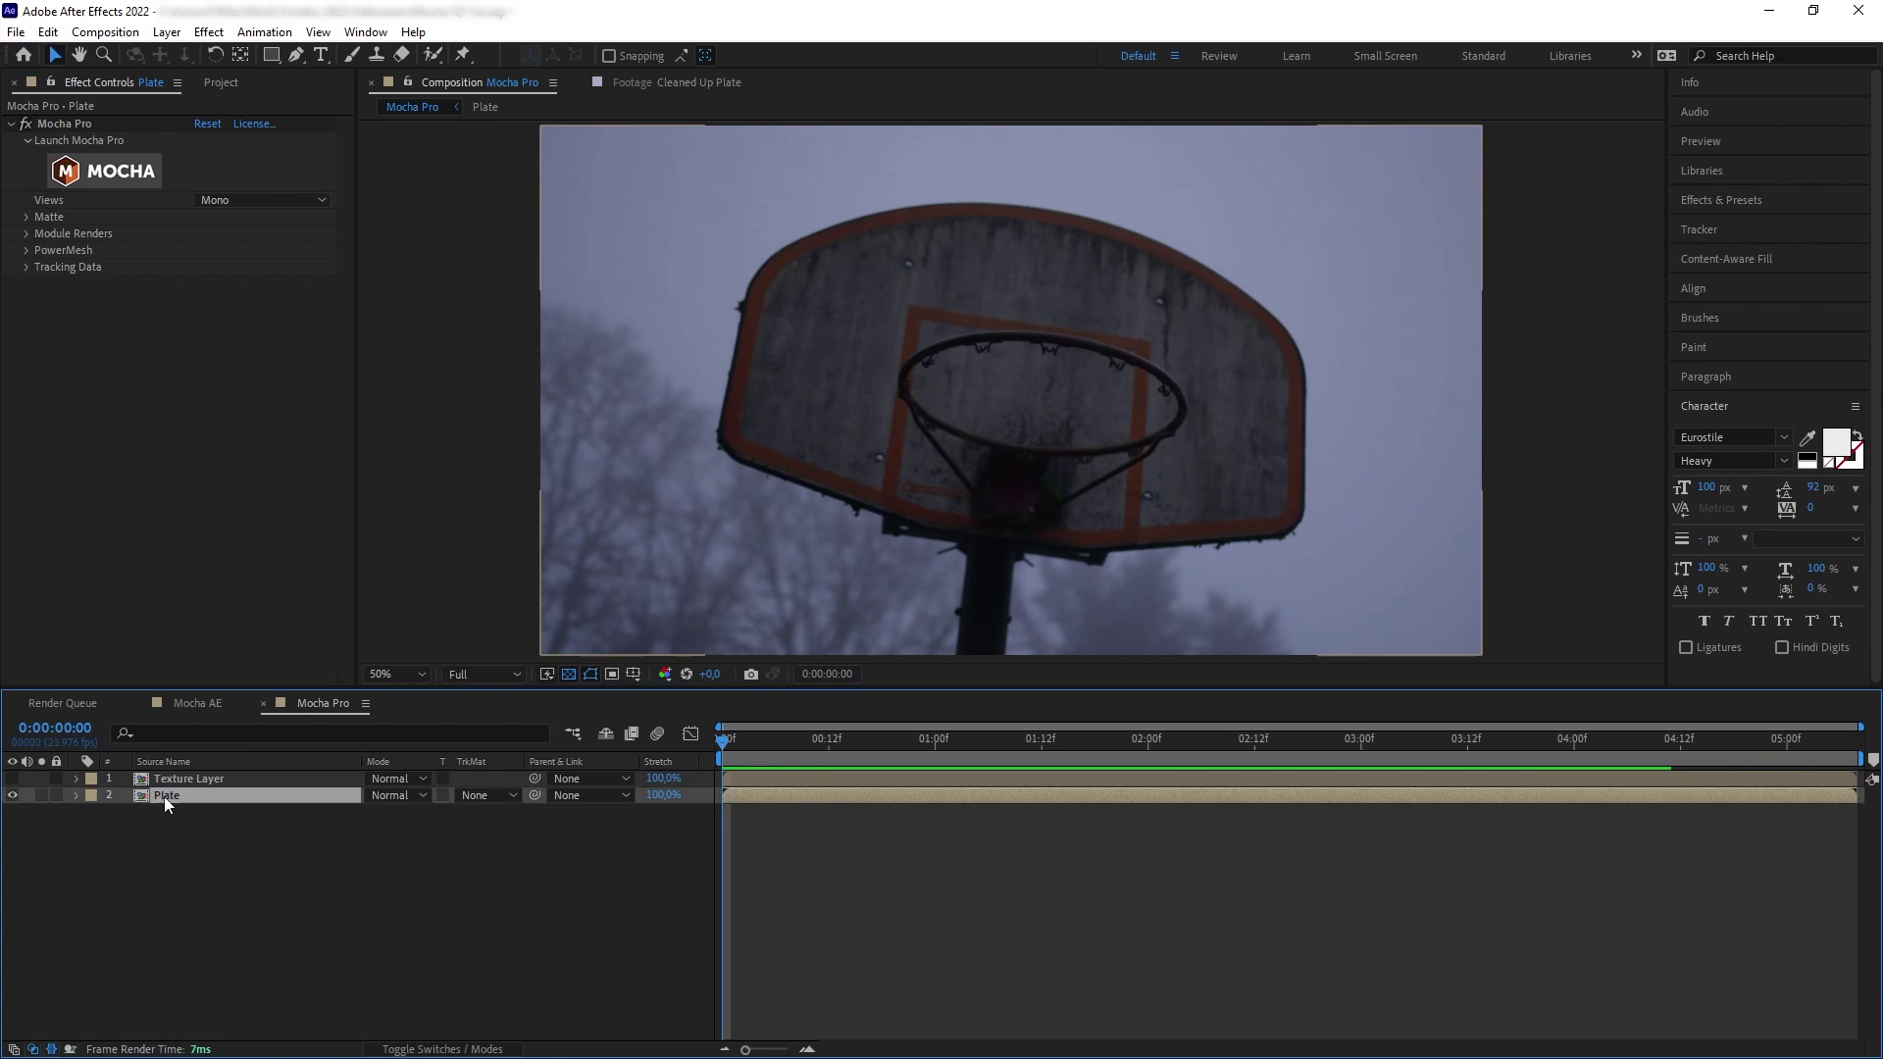
Step: Set the Plate's Mocha Pro Insert Layer to '1. Texture Layer' and launch Mocha Pro
left_click(43, 233)
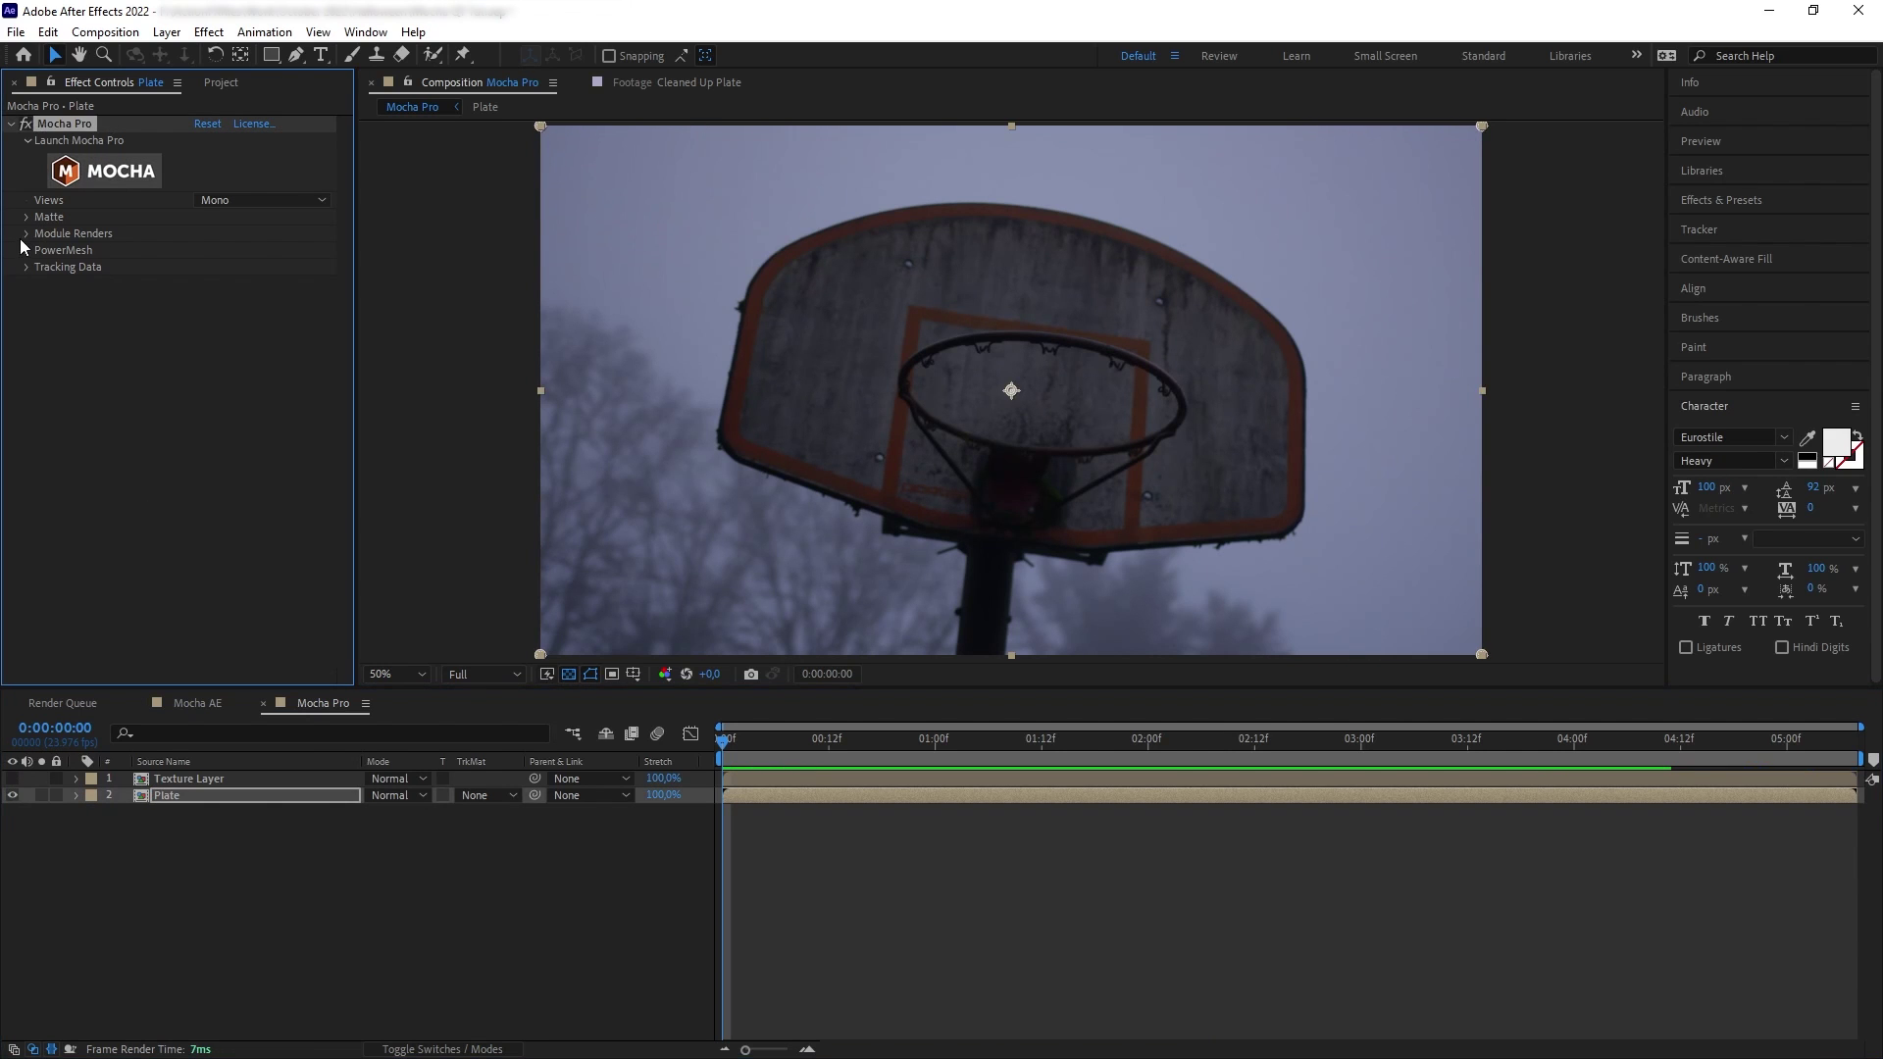
left_click(27, 233)
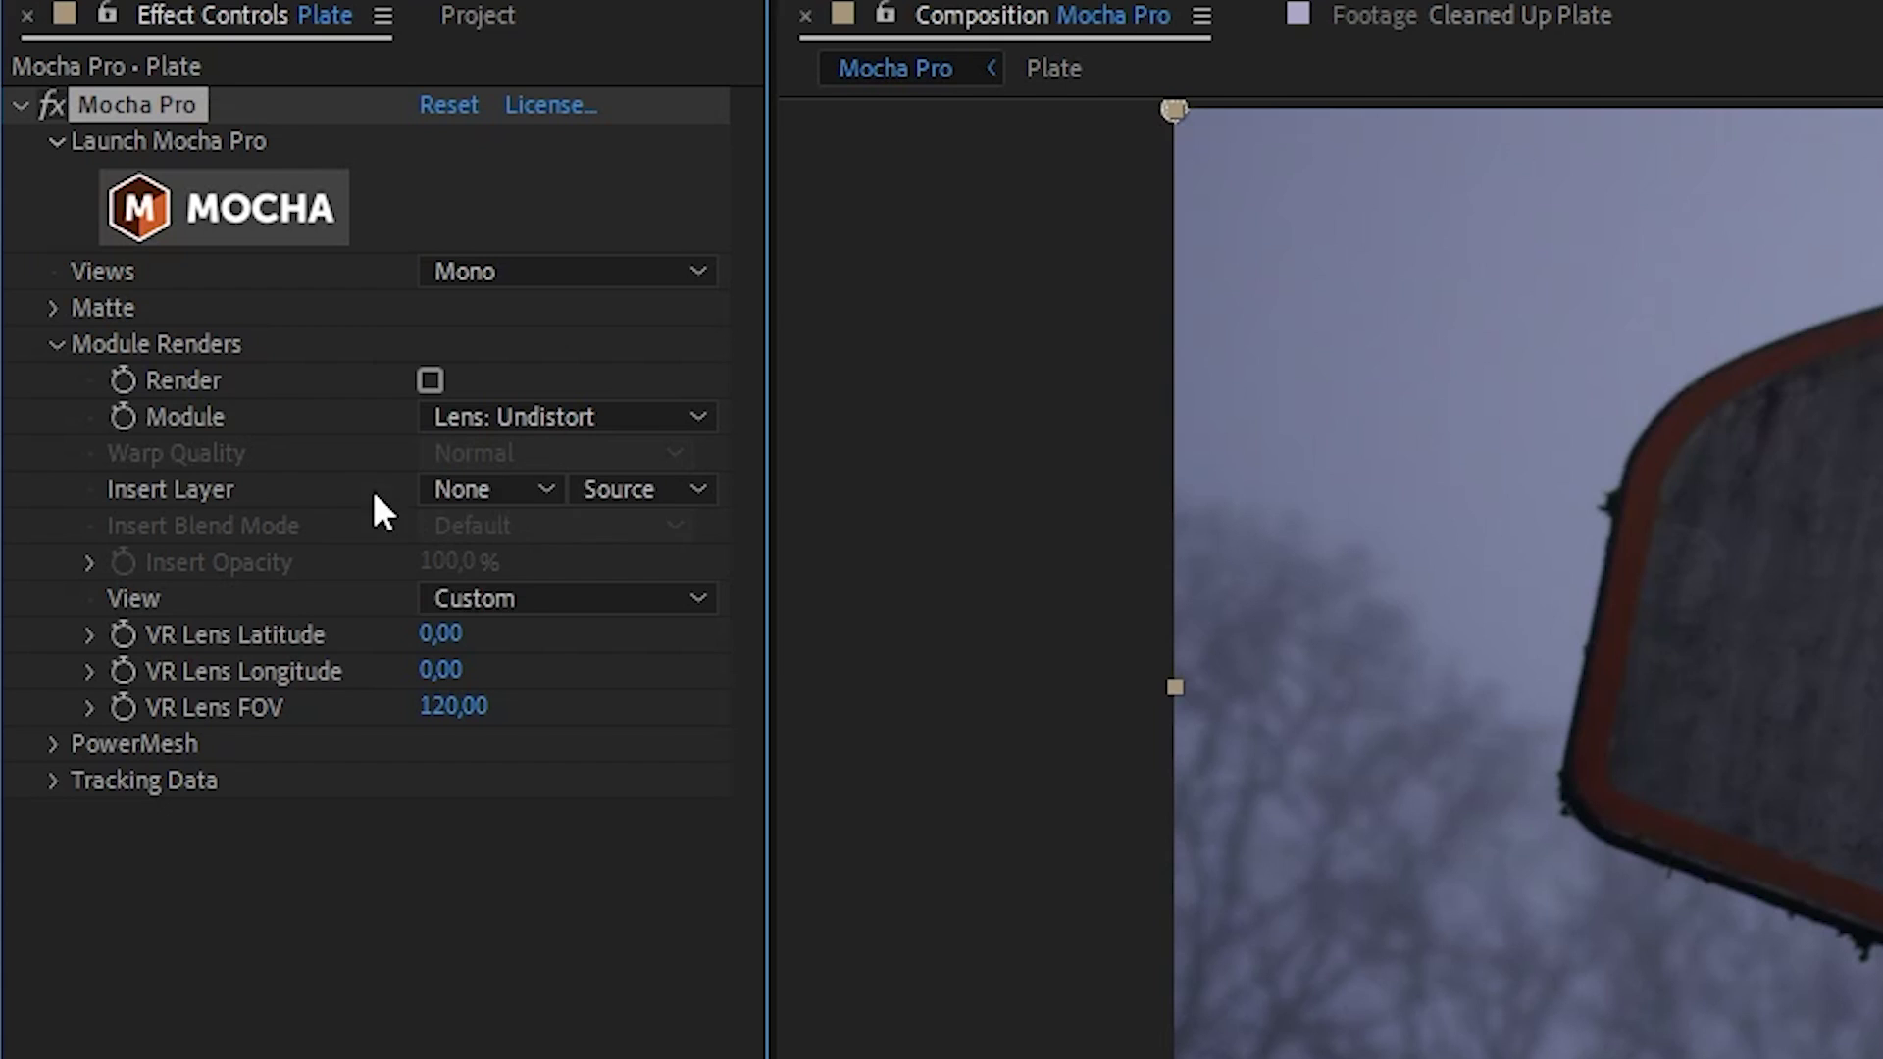
left_click(218, 301)
left_click(262, 346)
left_click(196, 210)
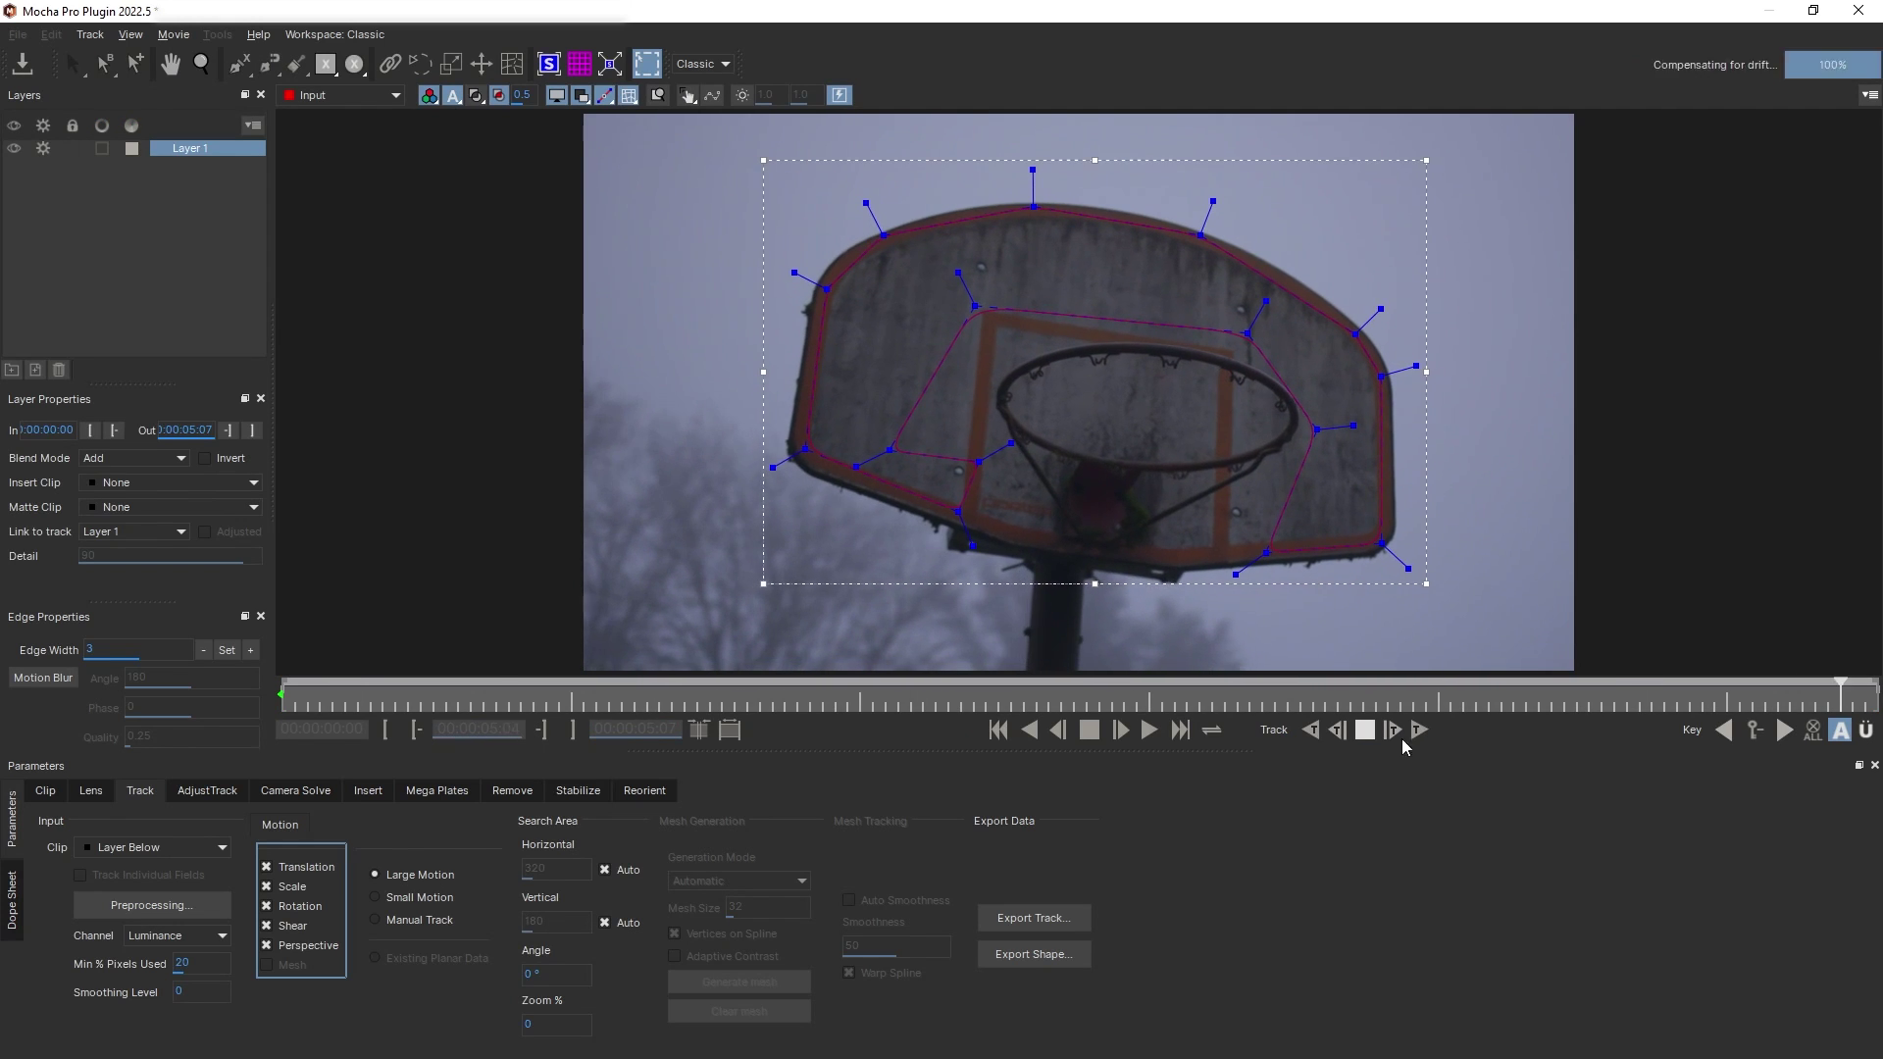
Step: Stop tracking, align the surface to the full frame at frame 0, and set Layer 1's insert clip to Insert Layer
left_click(1364, 729)
key("Home")
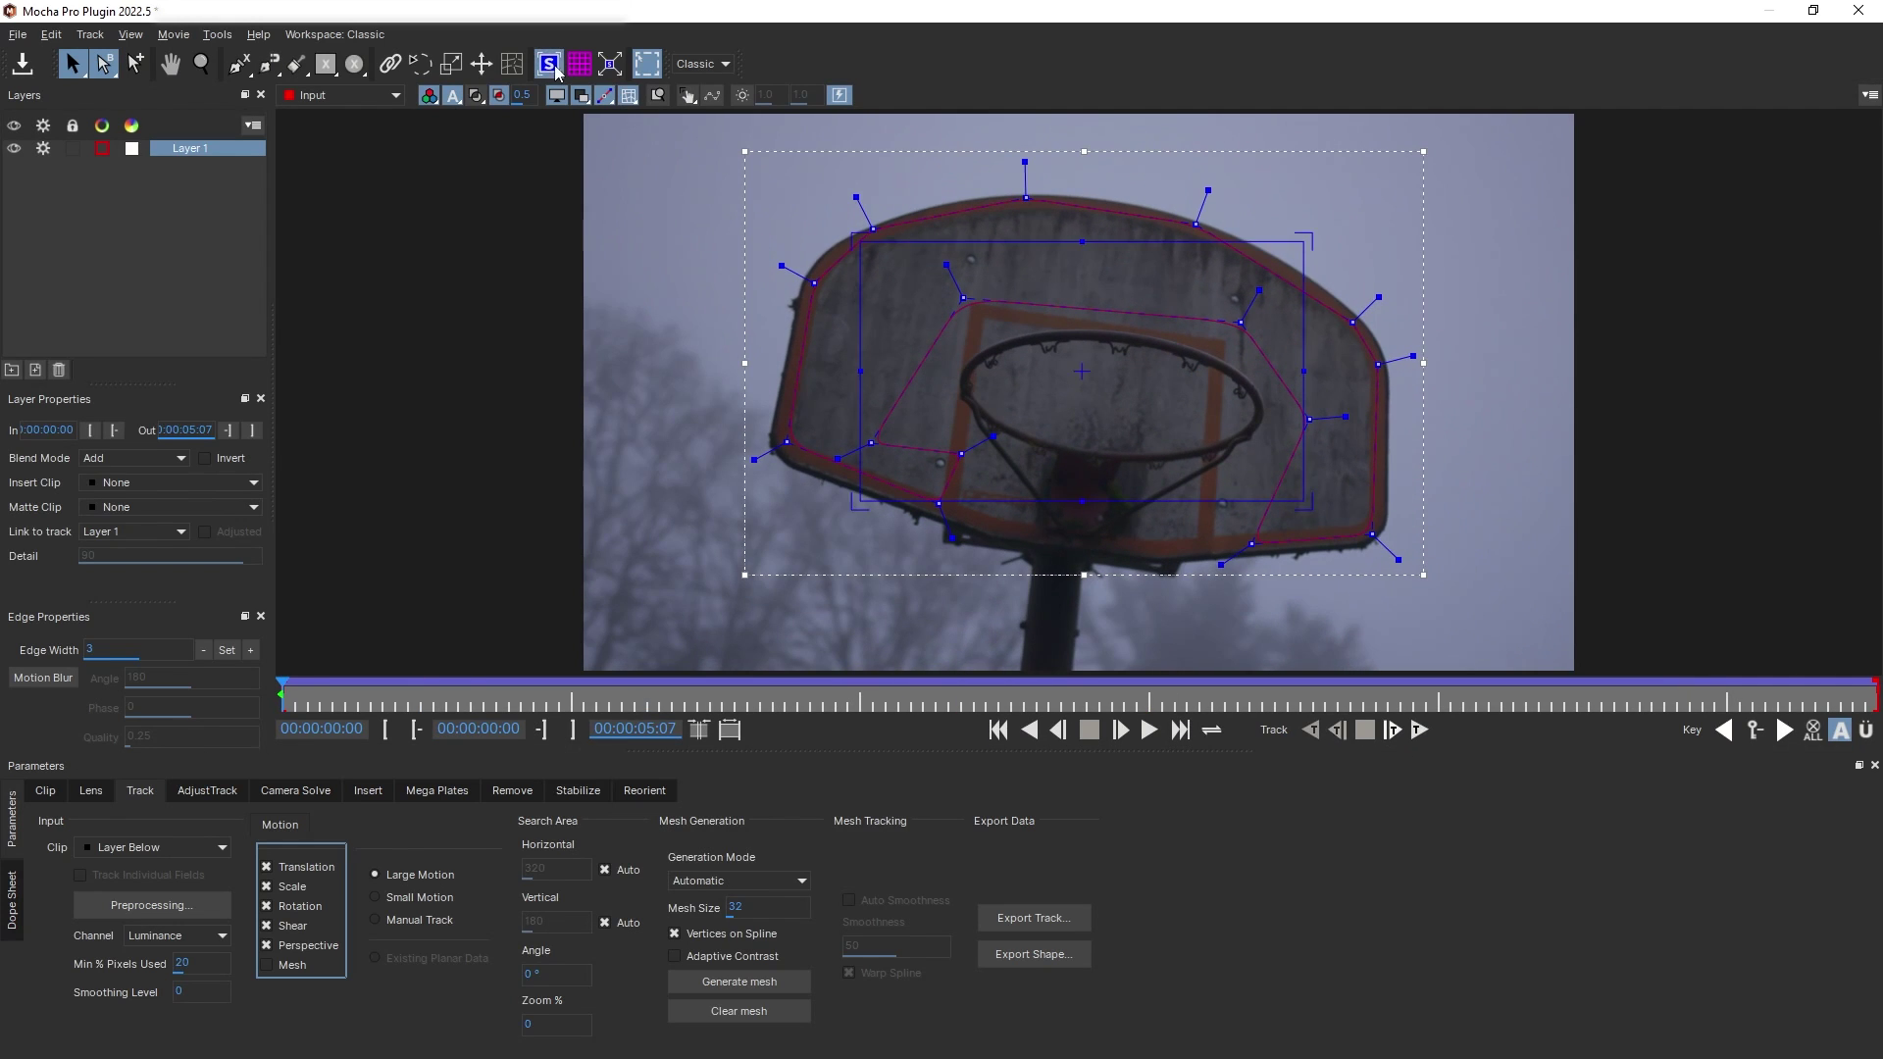
left_click(614, 66)
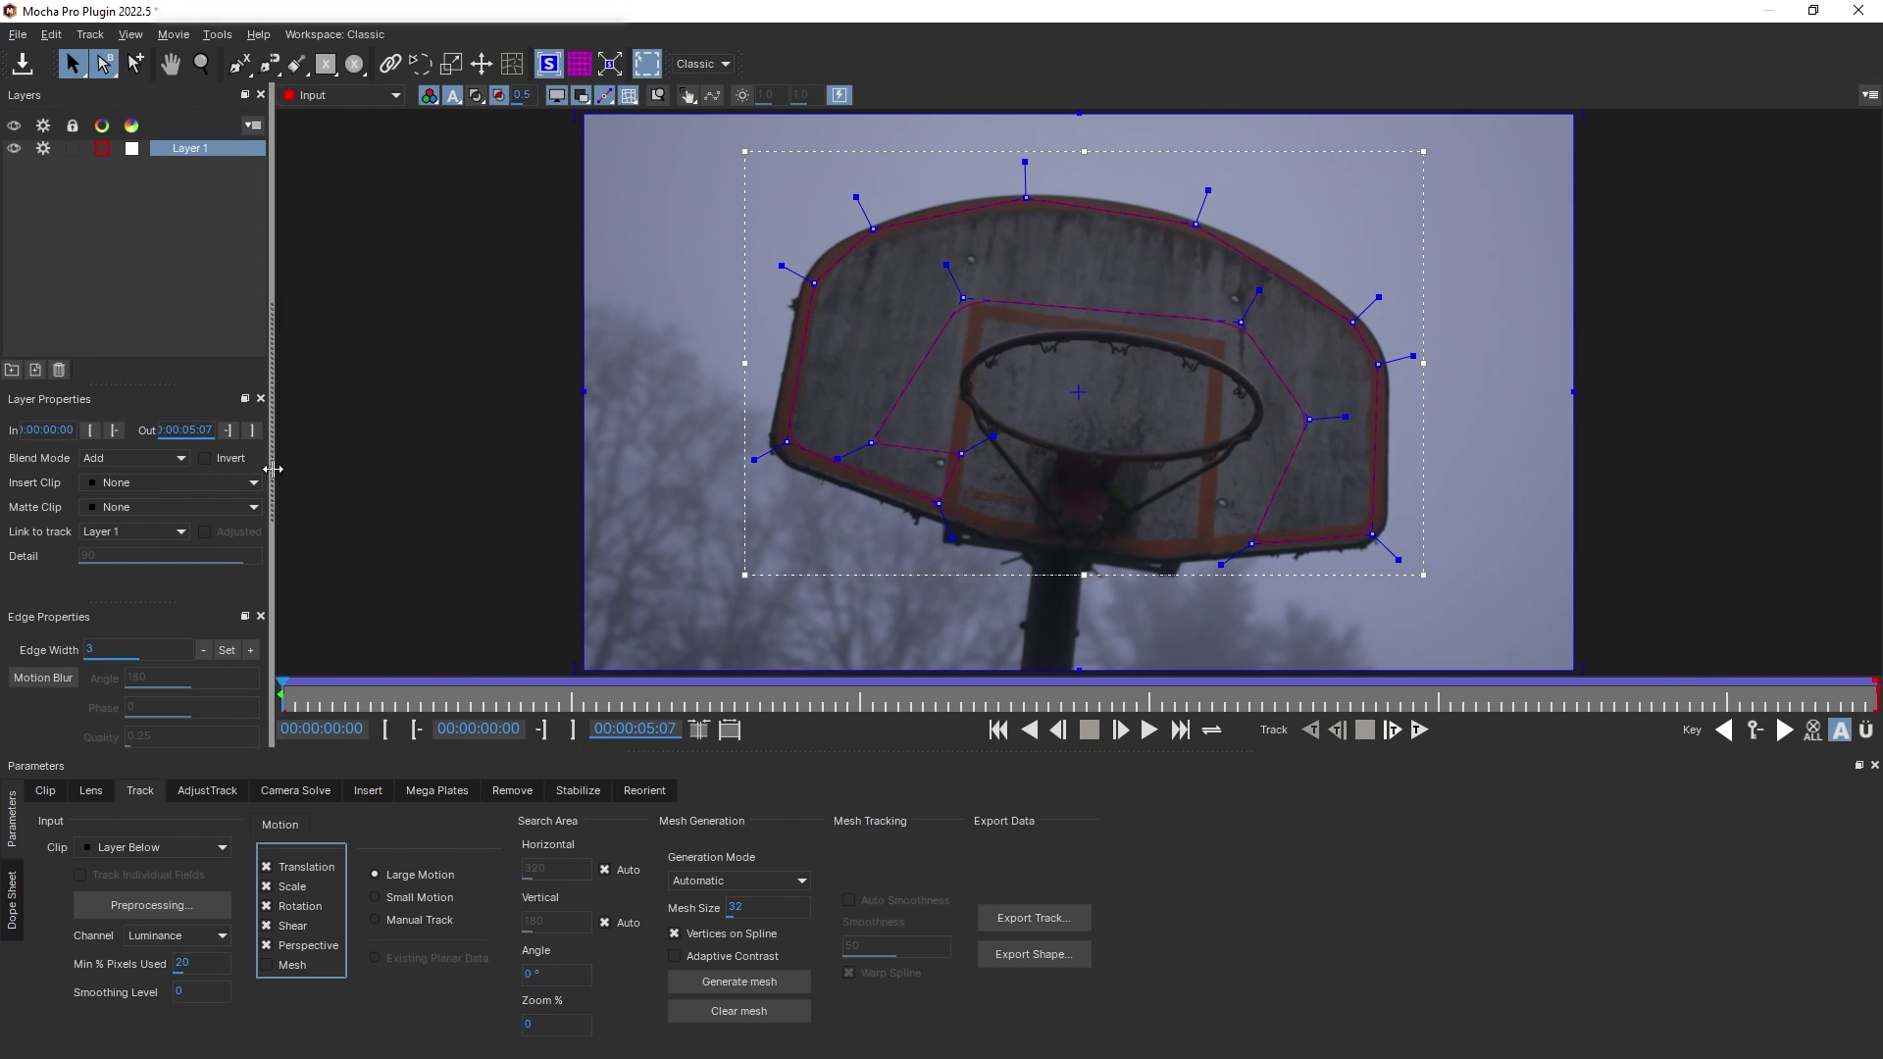
left_click(221, 481)
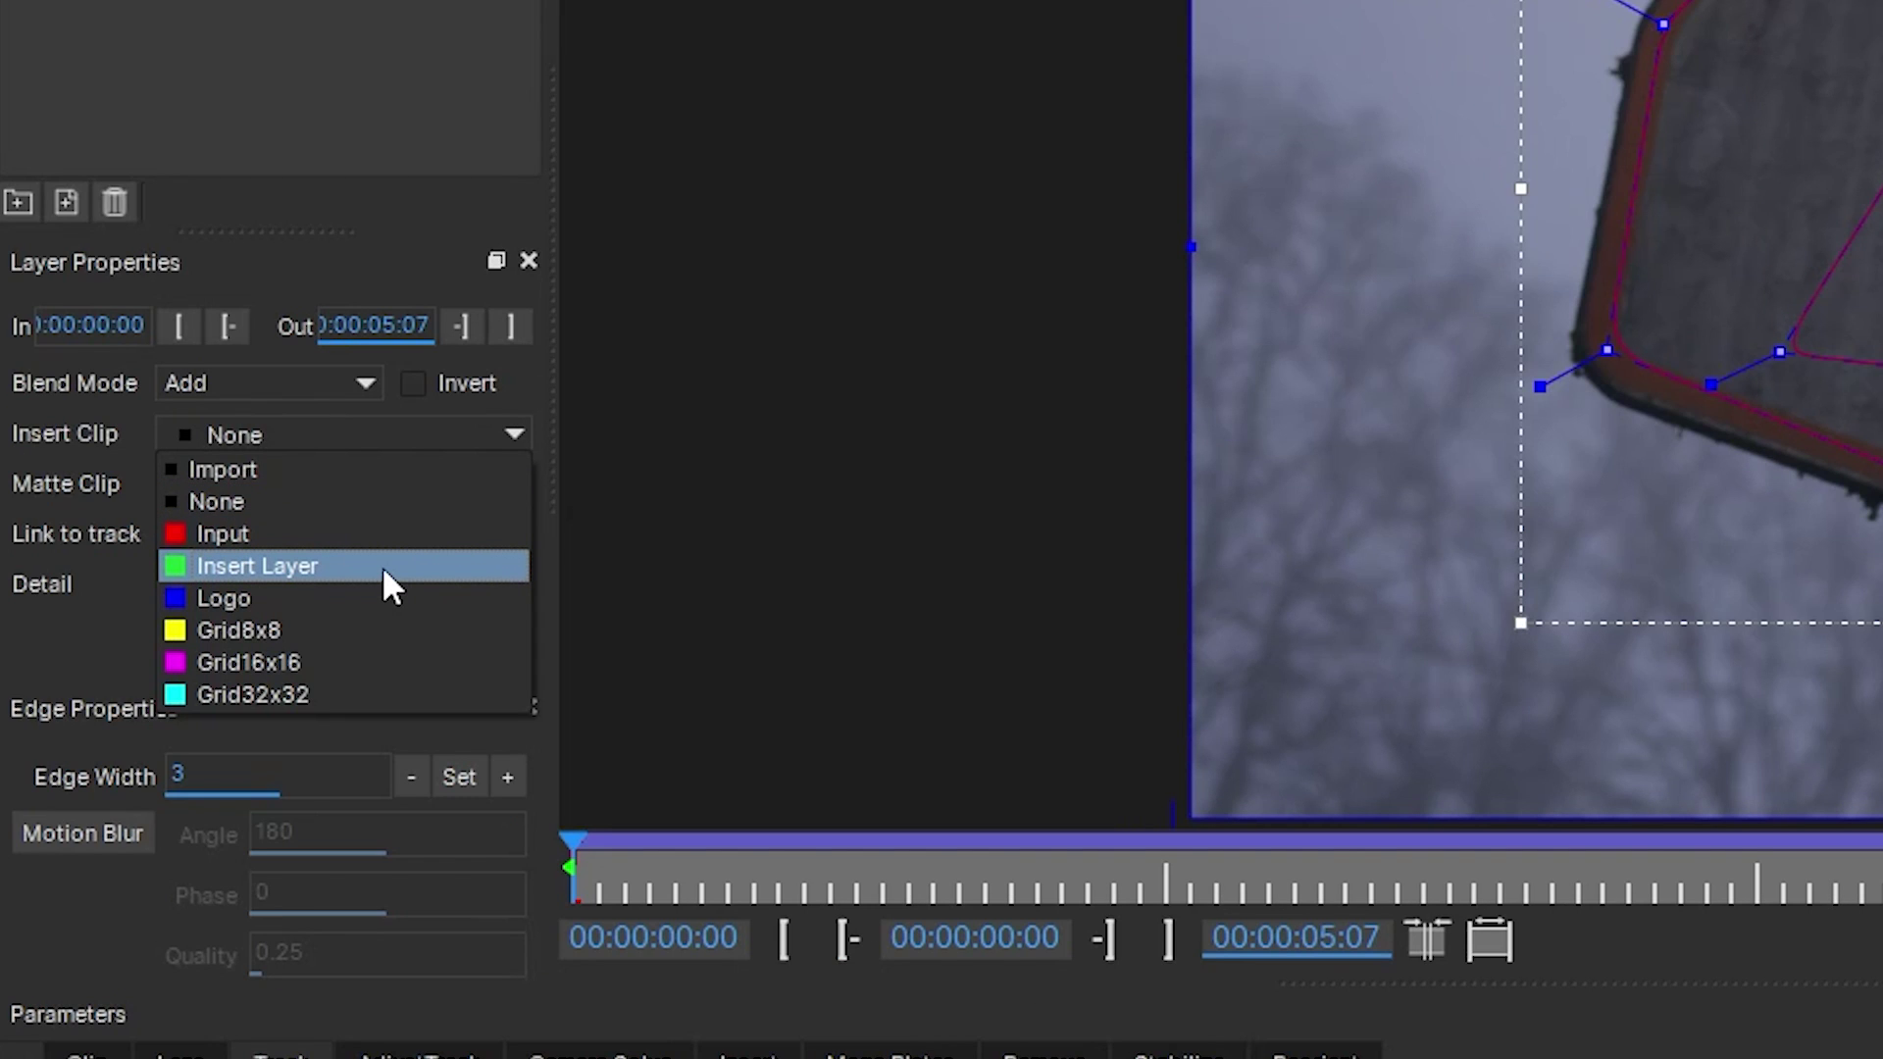
left_click(385, 573)
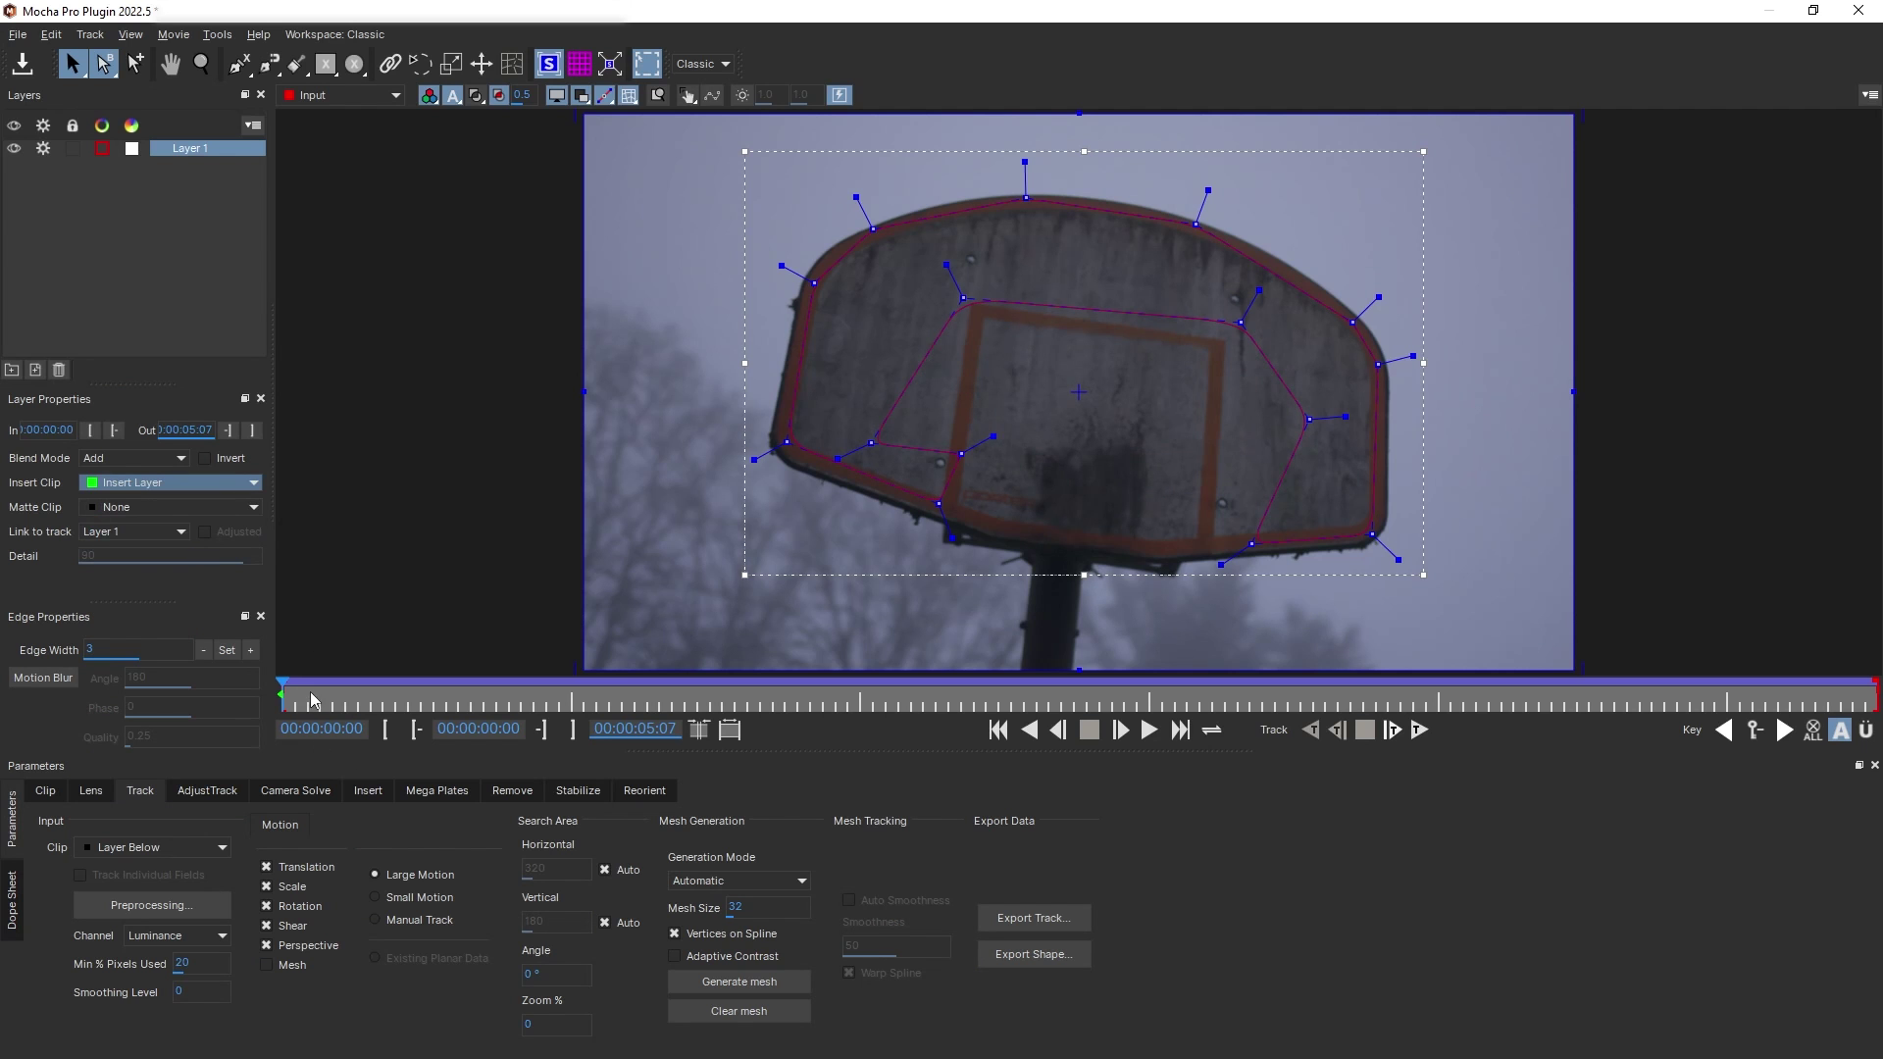
Step: Scrub through the shot to check the tracked insert, then close Mocha Pro and save changes
left_click_drag(312, 700, 1049, 703)
left_click_drag(1282, 704, 139, 793)
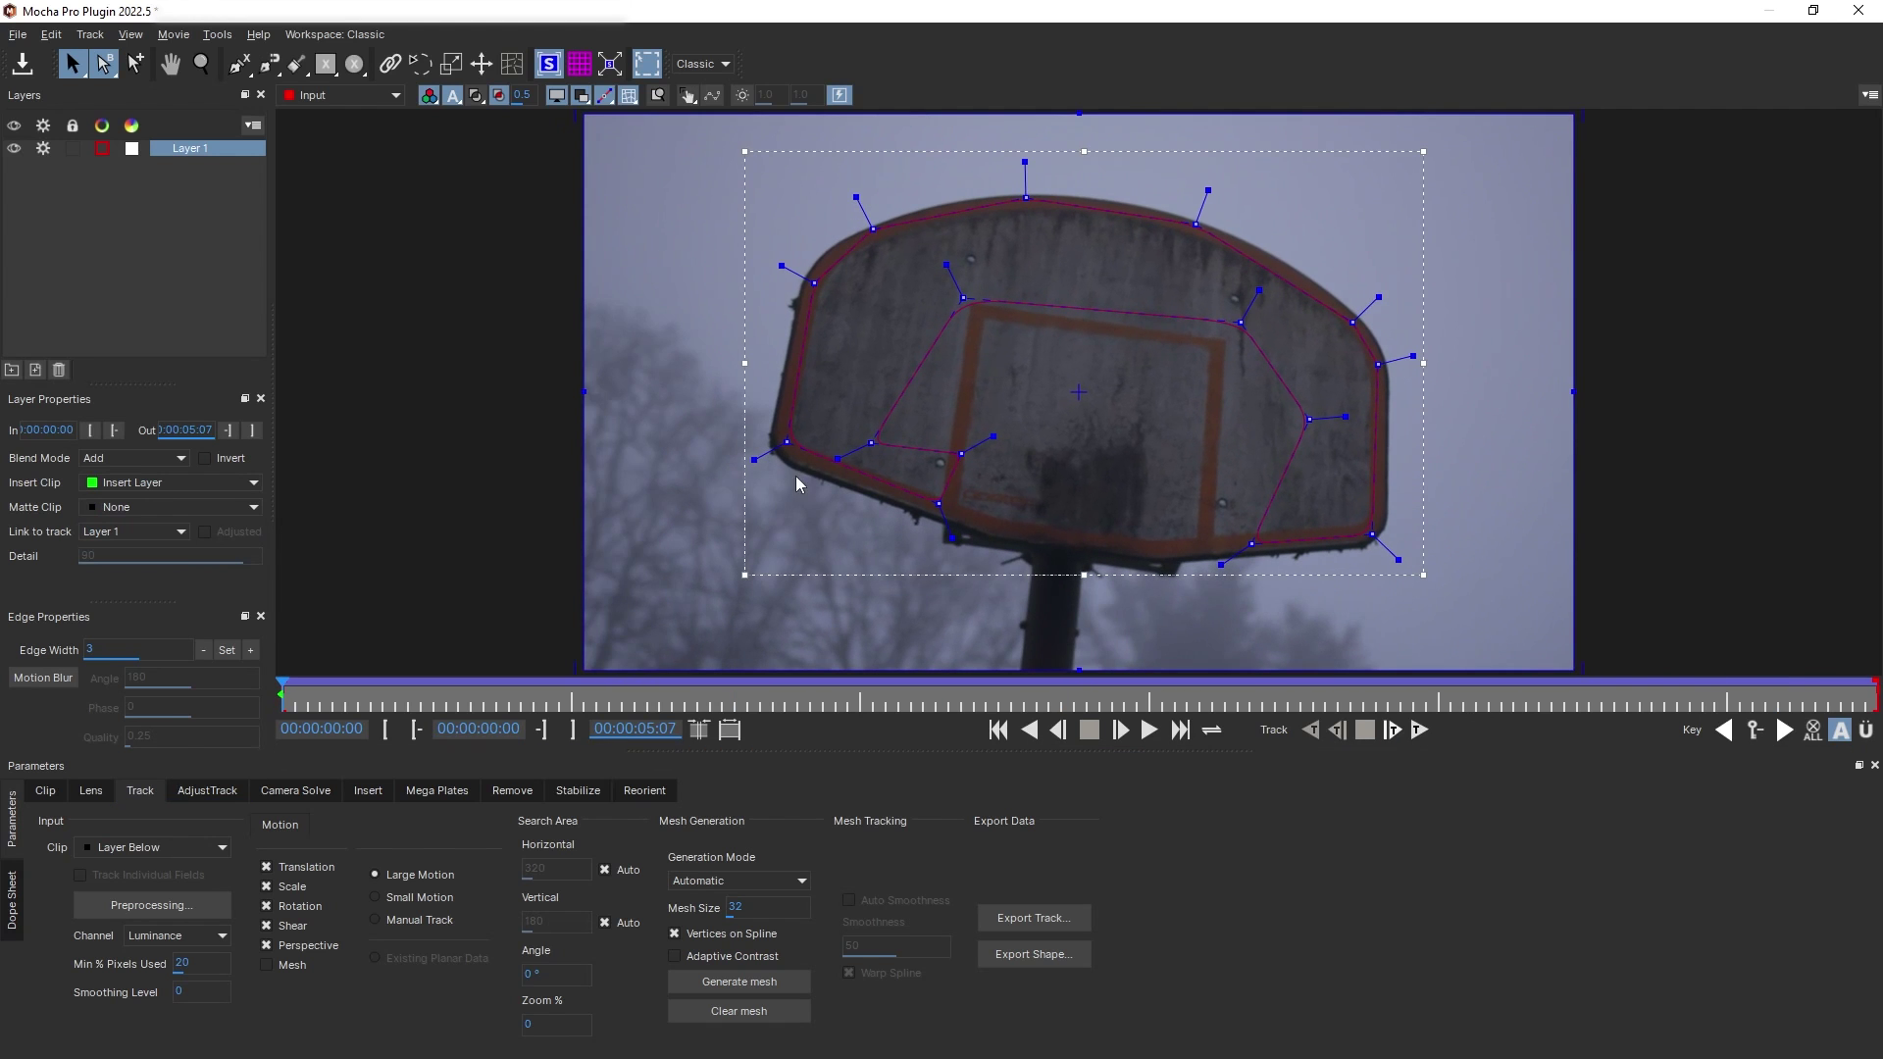
left_click(1863, 9)
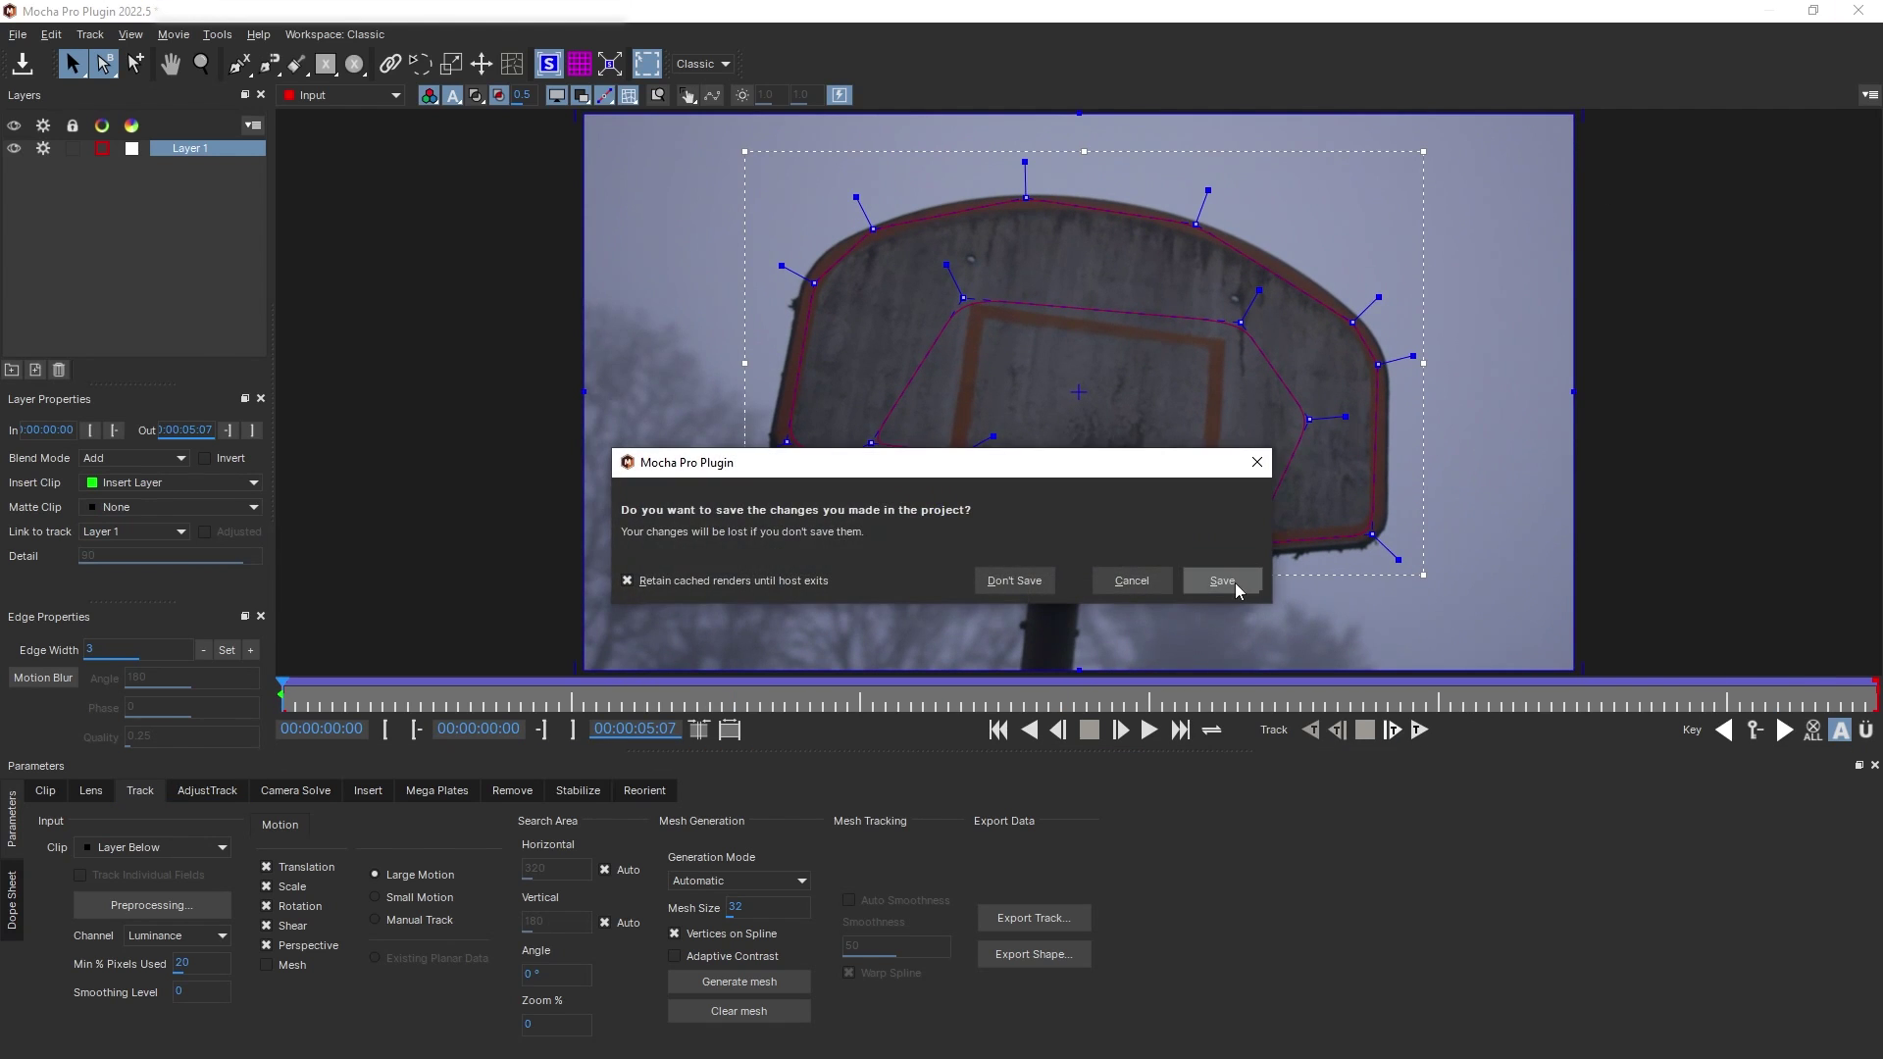
left_click(1234, 582)
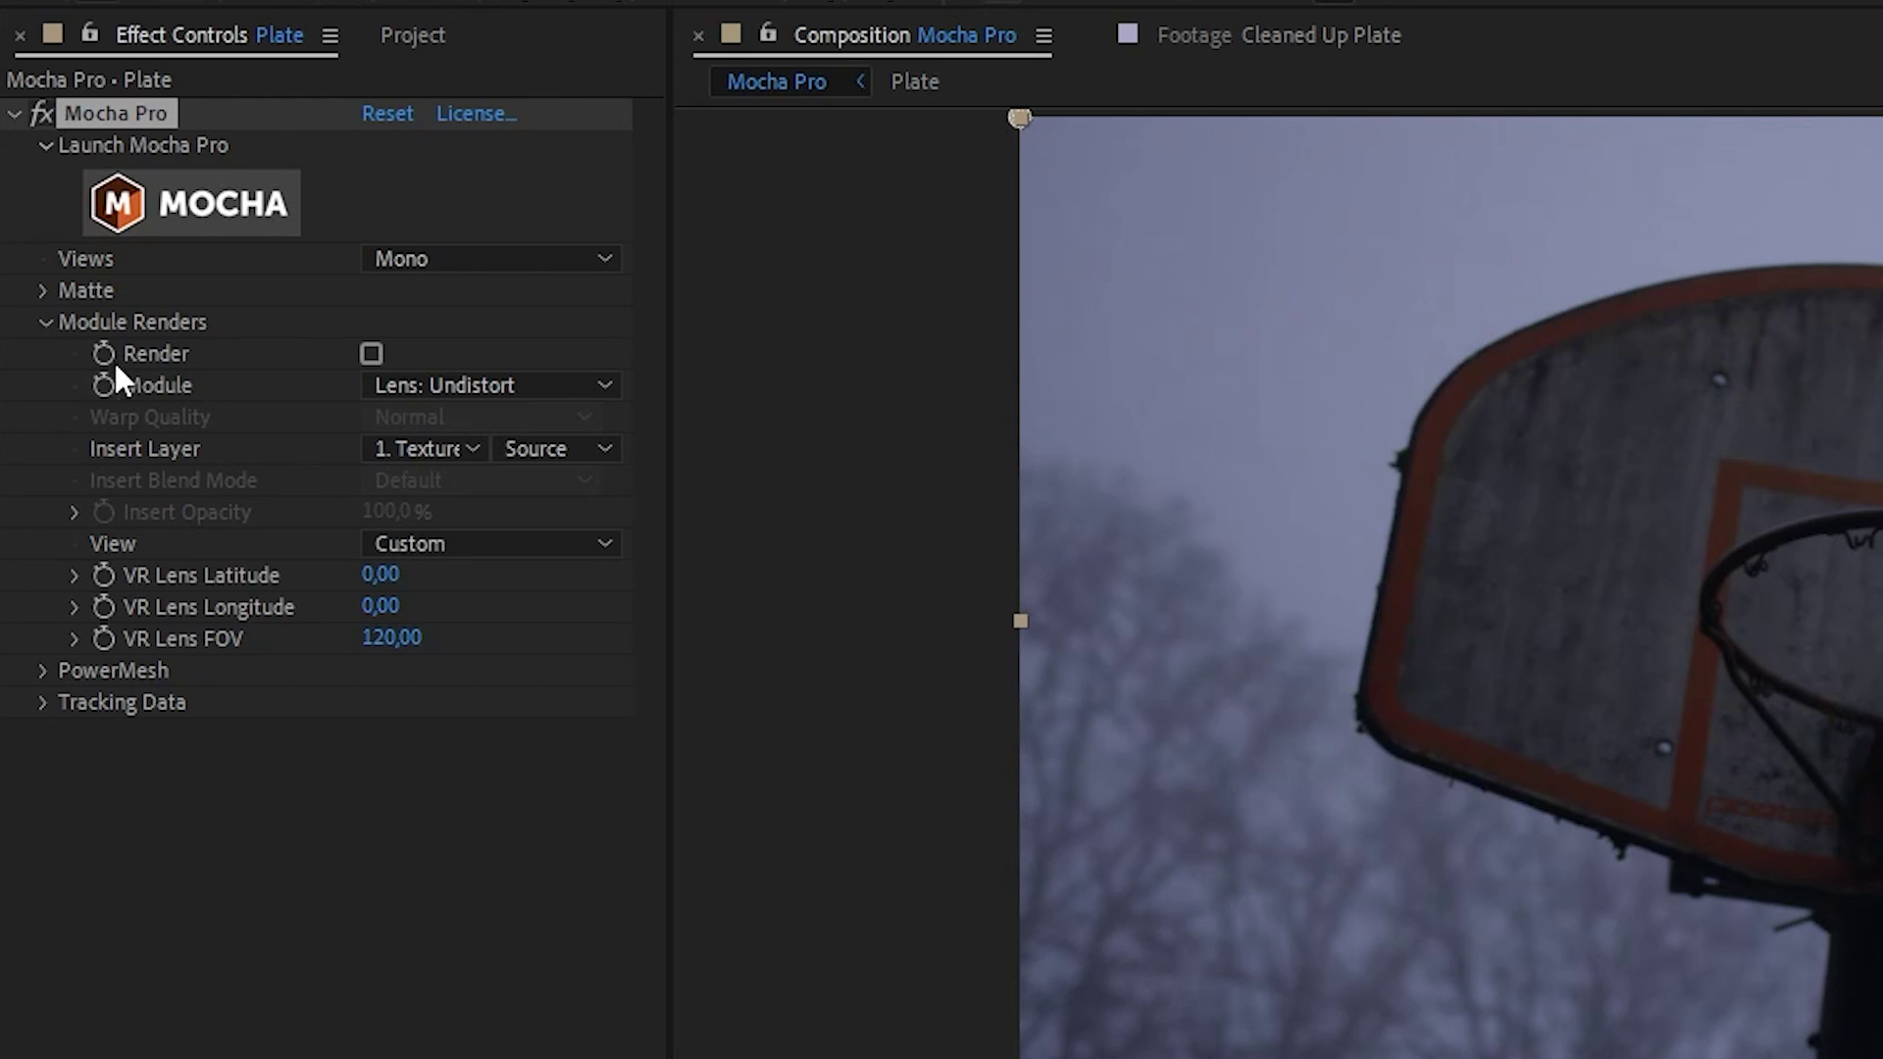
Step: Enable Render with the Insert: Composite module in Mocha Pro's effect settings and preview the result
left_click(175, 350)
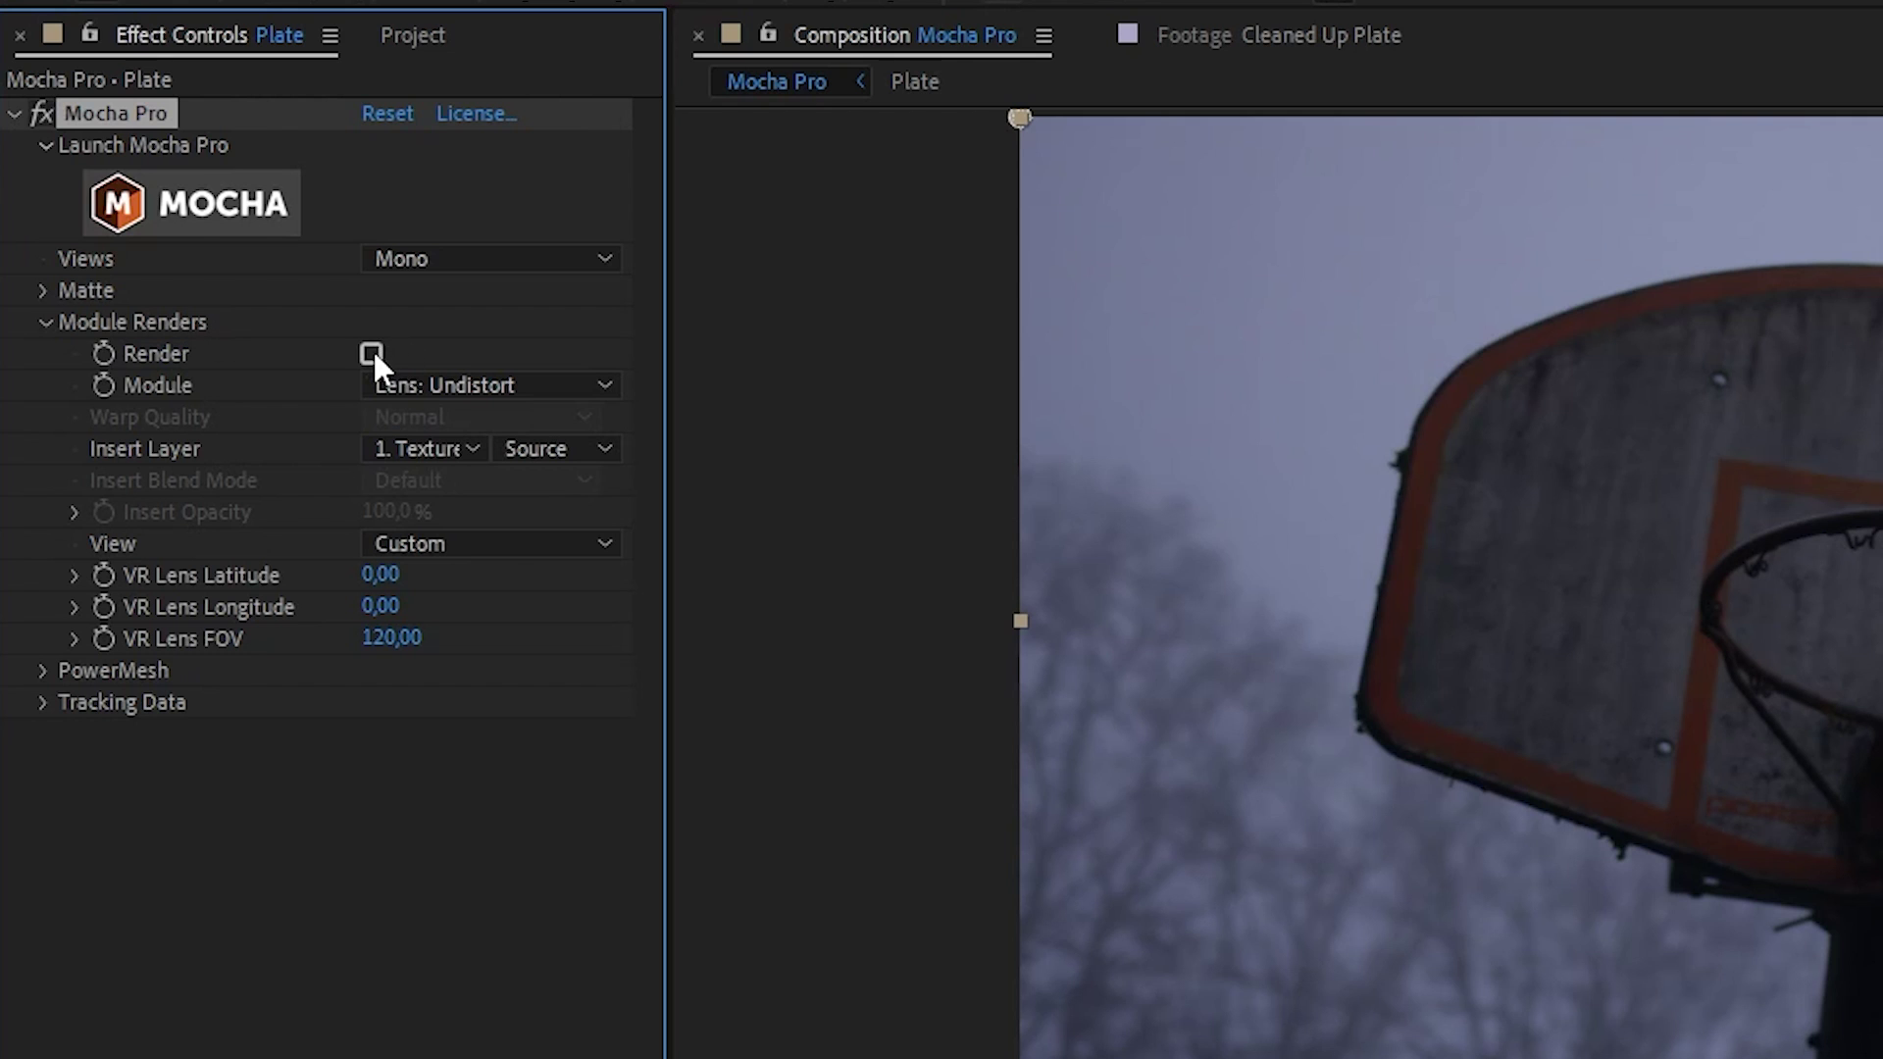
left_click(465, 385)
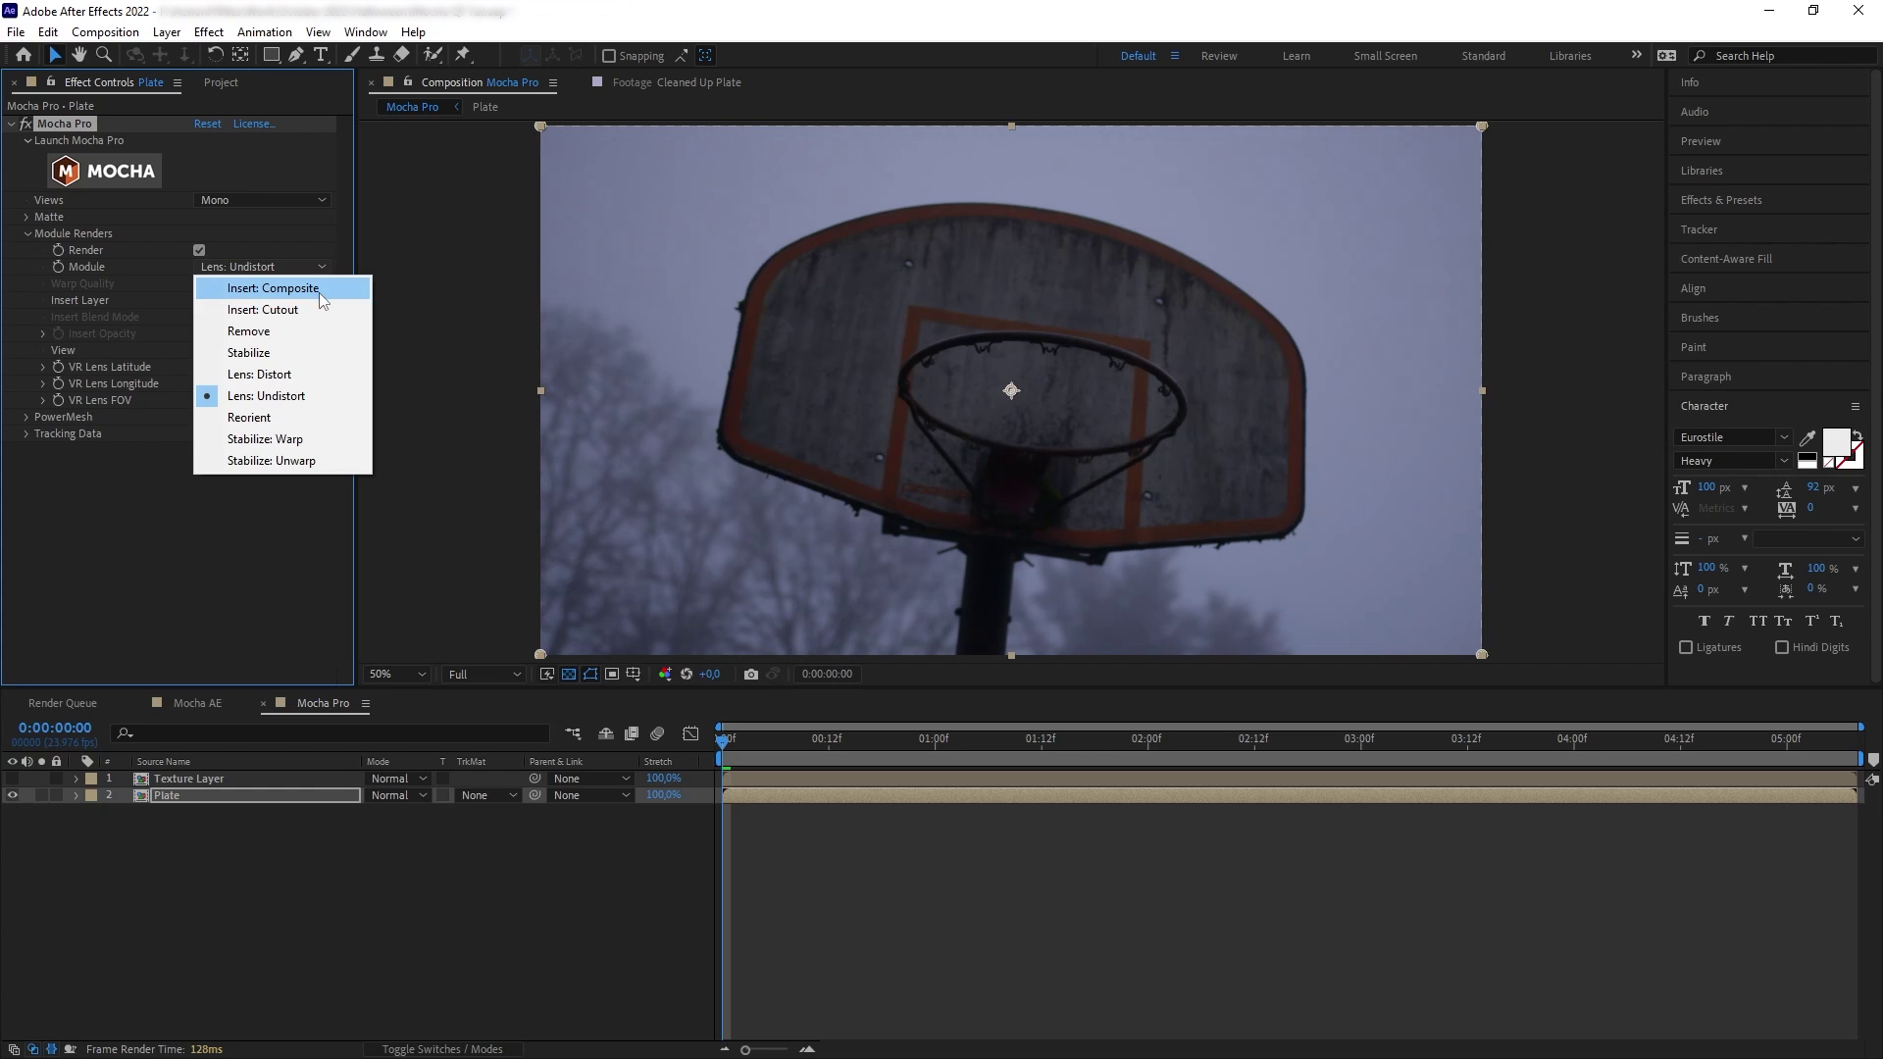
left_click(598, 431)
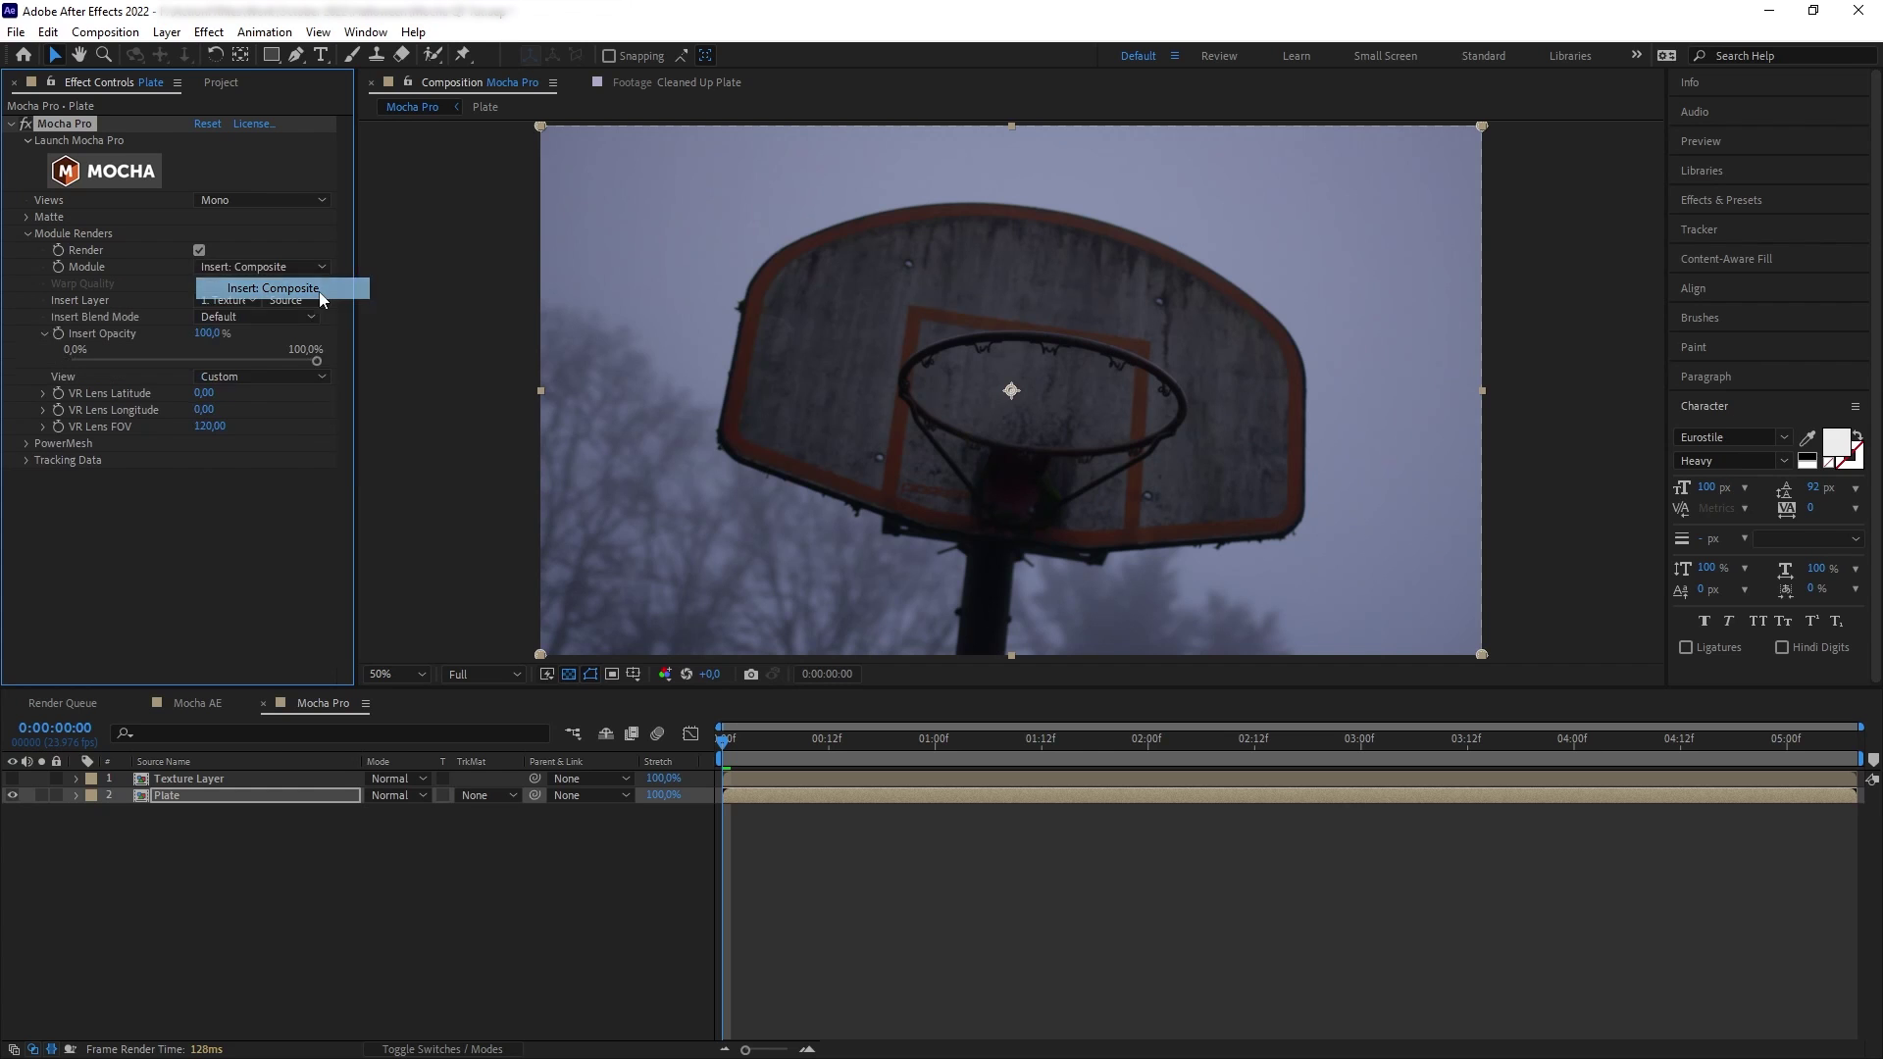
left_click(749, 752)
key("space")
key("space")
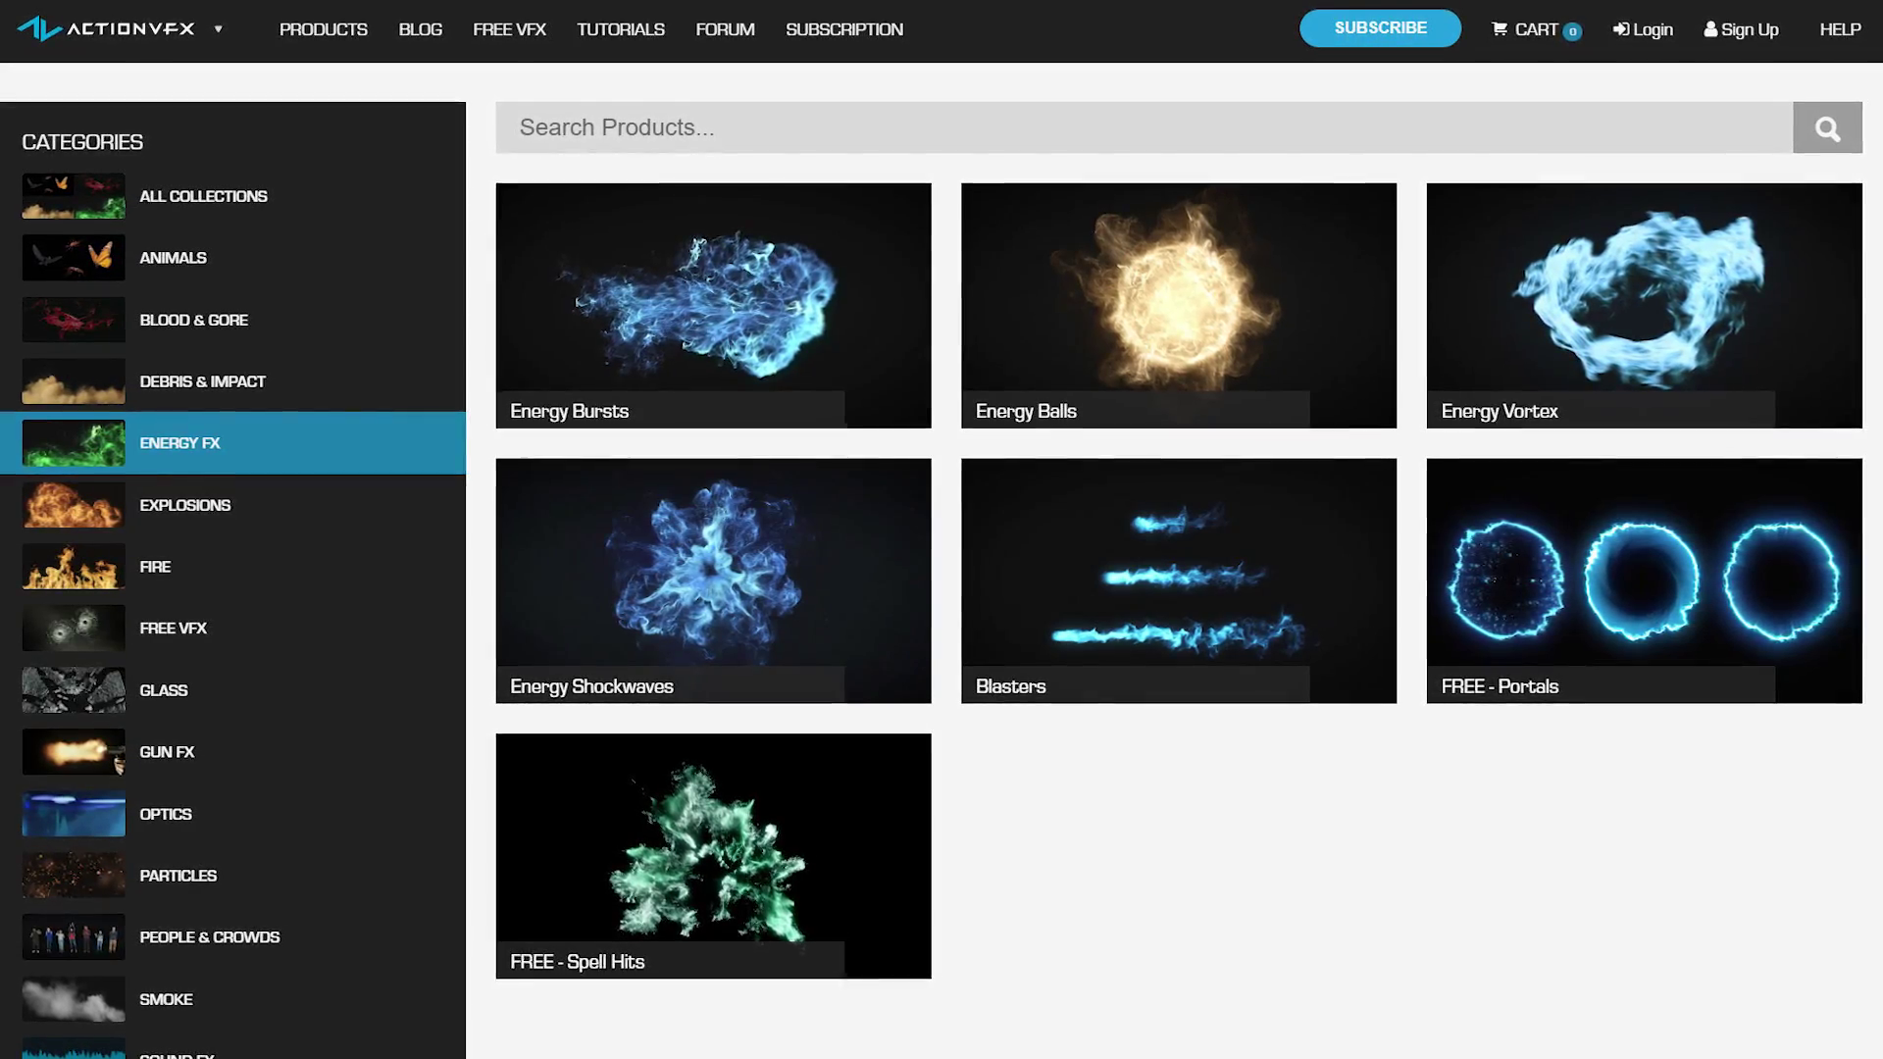
Step: Open the Free VFX category in the ActionVFX sidebar and scroll down through its product grid
left_click(188, 506)
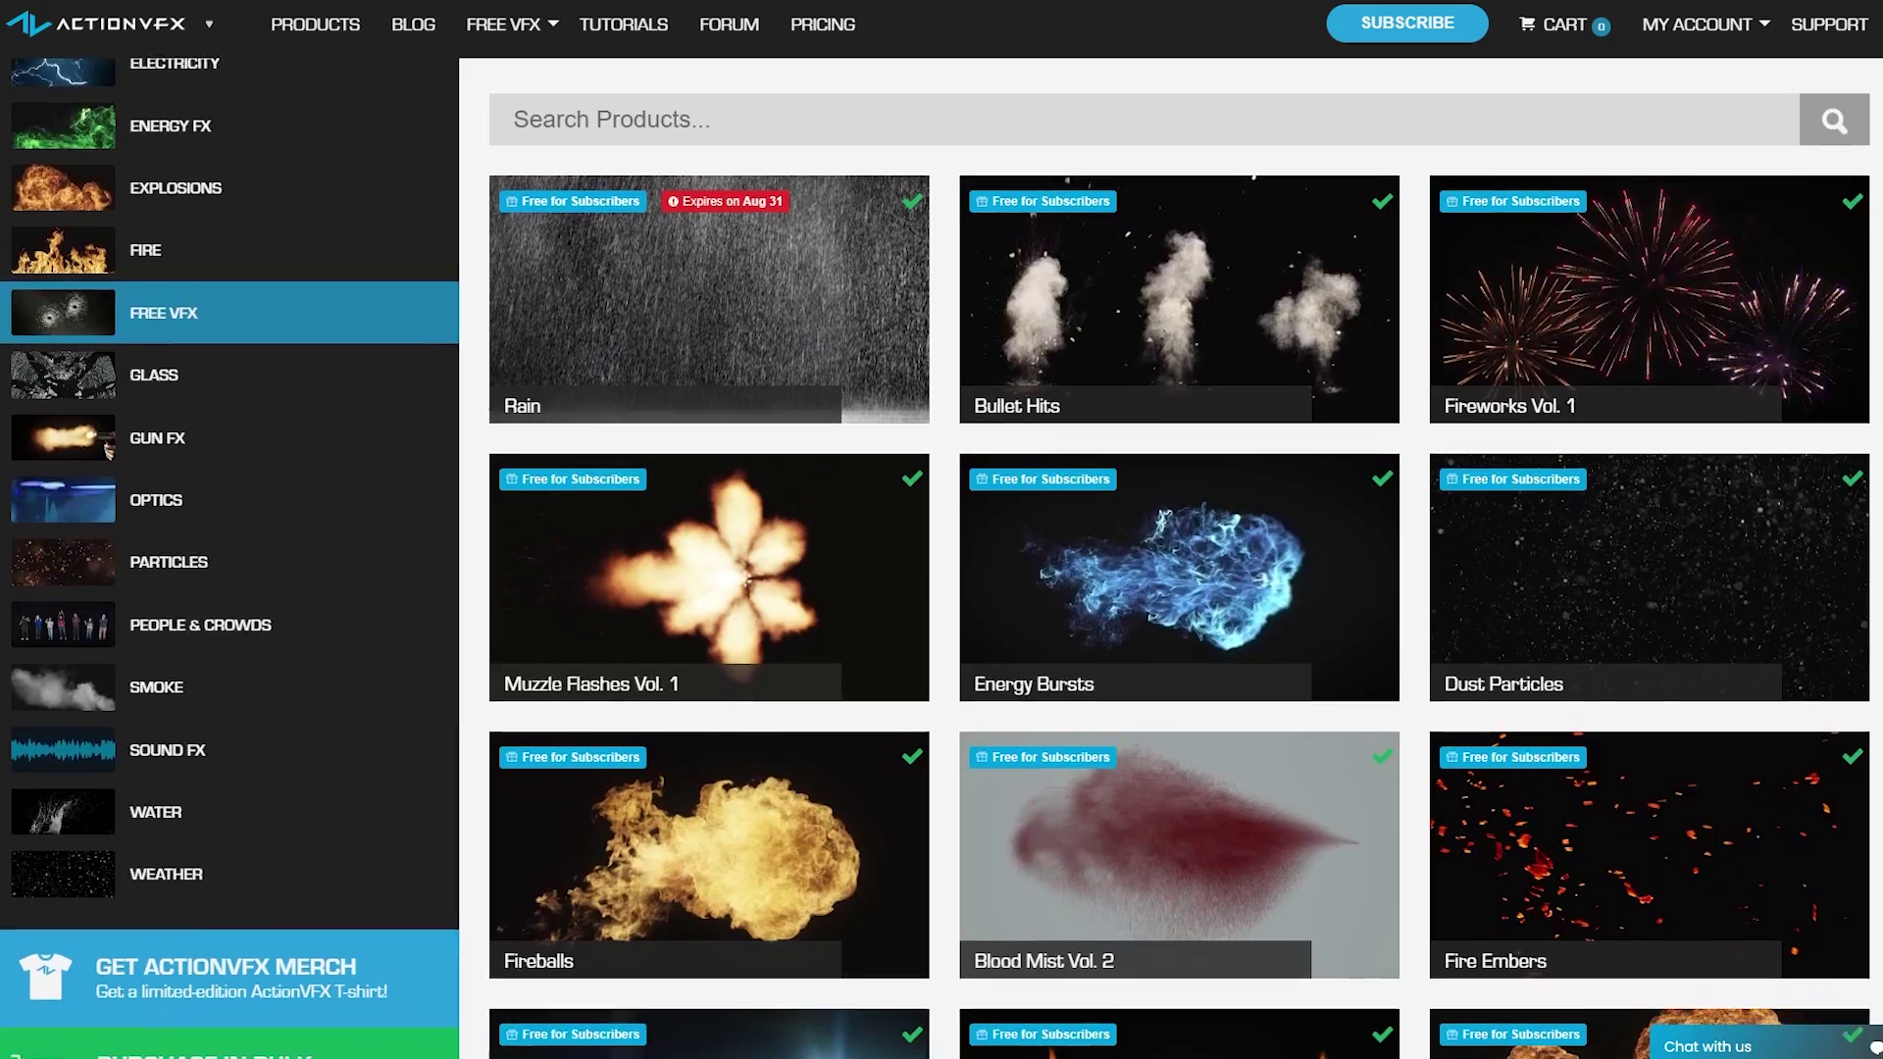
scroll(1167, 559, "down", 5)
scroll(1167, 560, "down", 3)
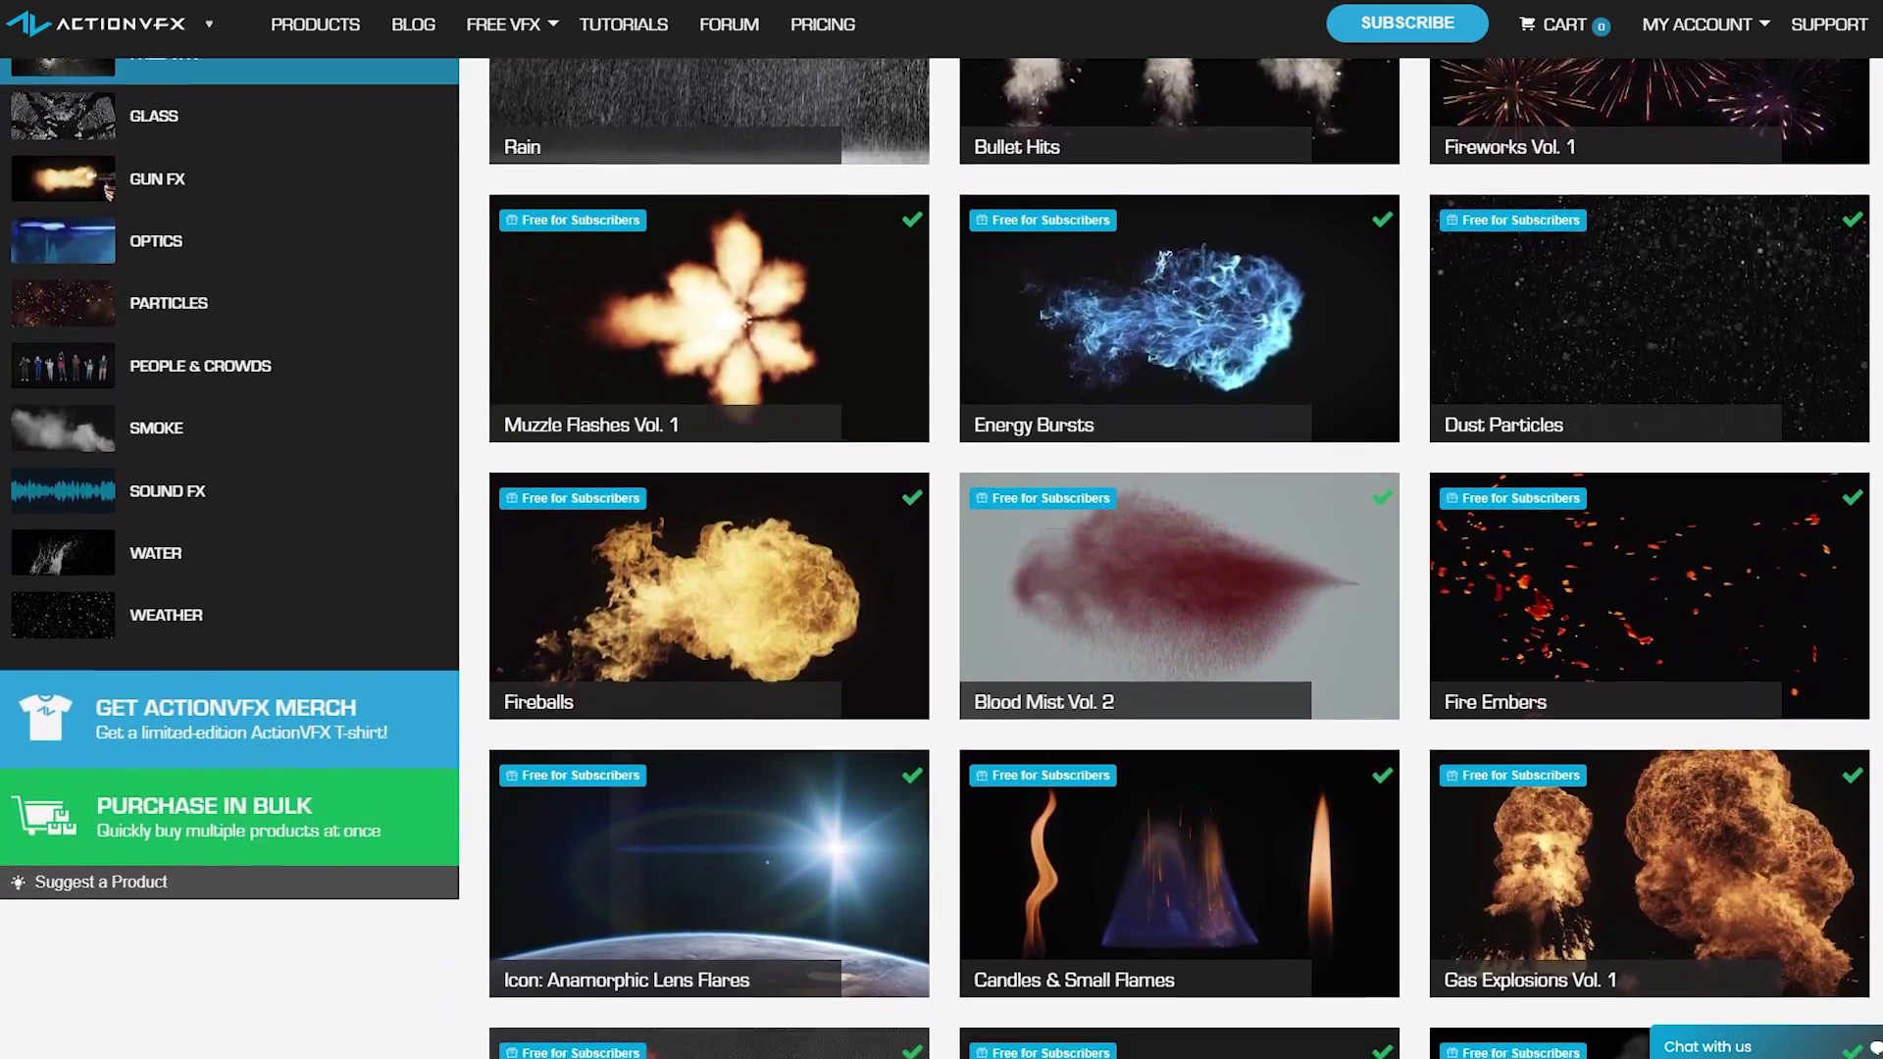